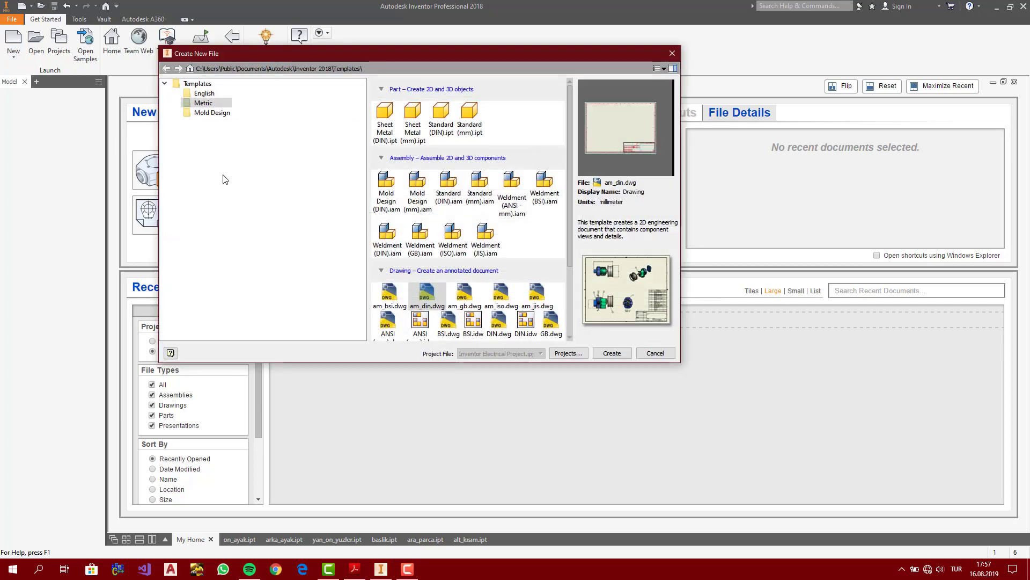
Create a metric part from the Standard (DIN).ipt template, accepting the style library definitions, and view the chair in CHAIR.pdf for reference
click(440, 115)
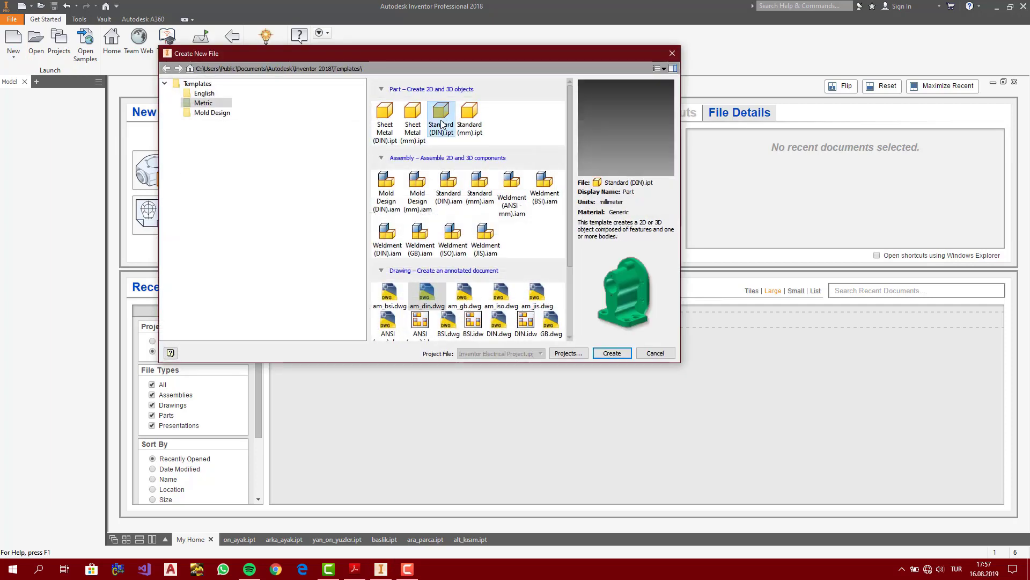
click(614, 354)
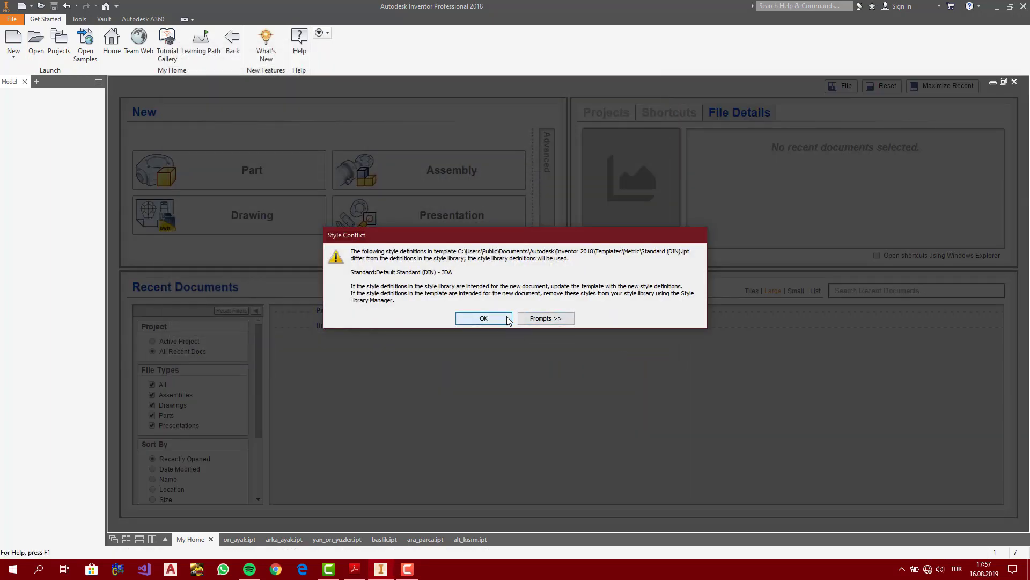
click(507, 318)
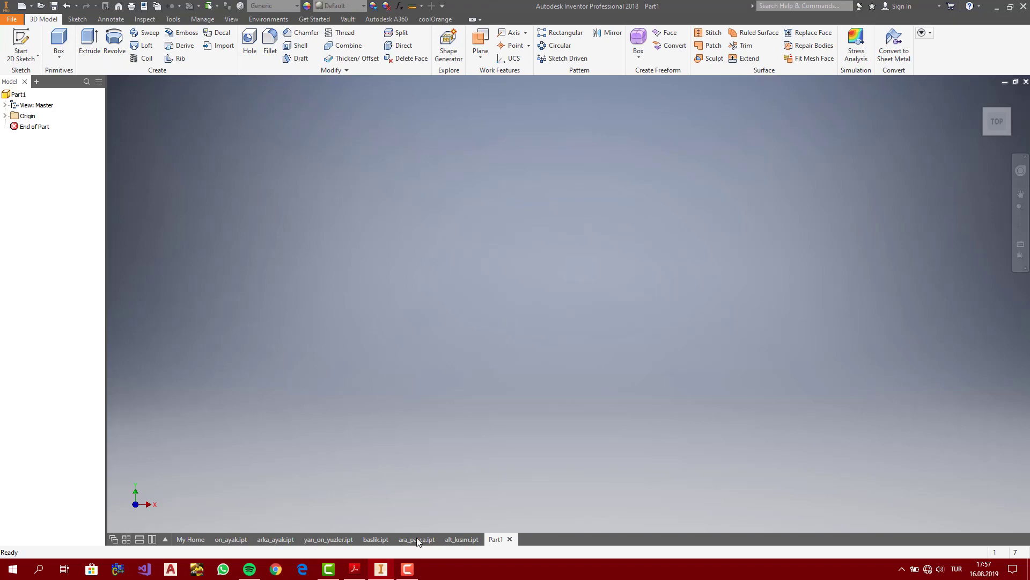
click(354, 569)
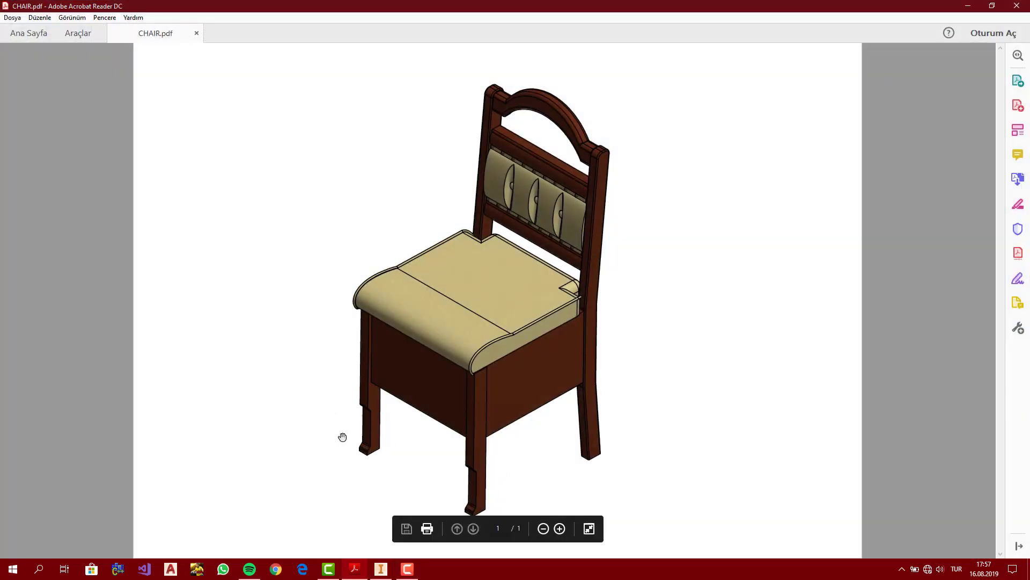
click(968, 5)
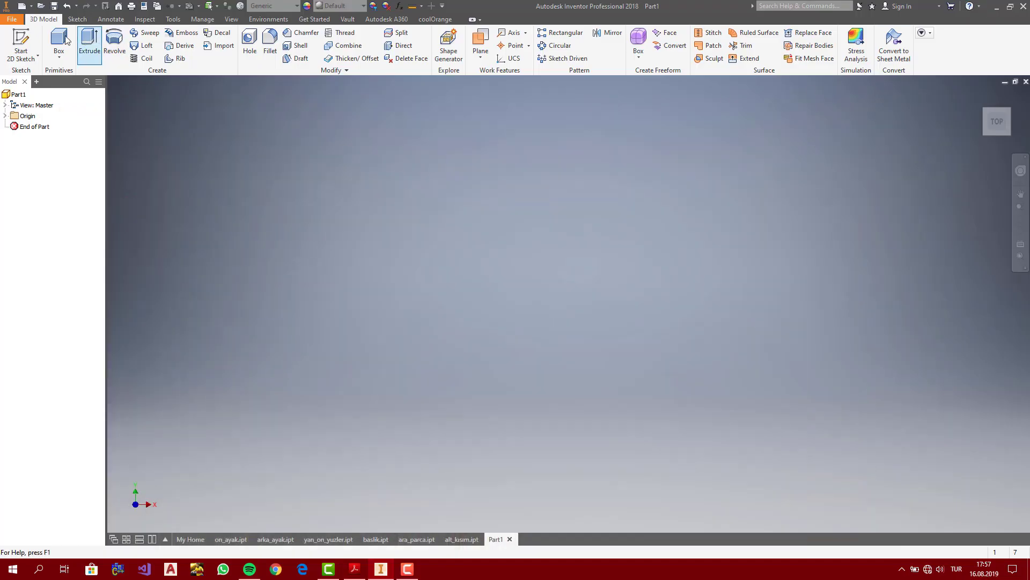
Start a sketch on the XY plane and draw a two-point center rectangle about 16.7 by 7.5 mm centred on the origin
click(20, 36)
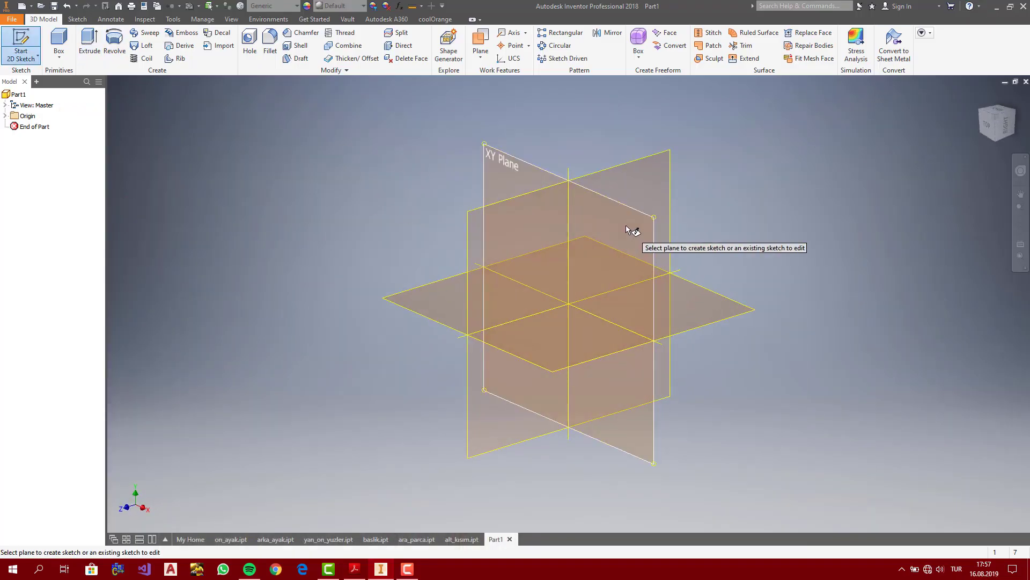
click(628, 229)
click(139, 59)
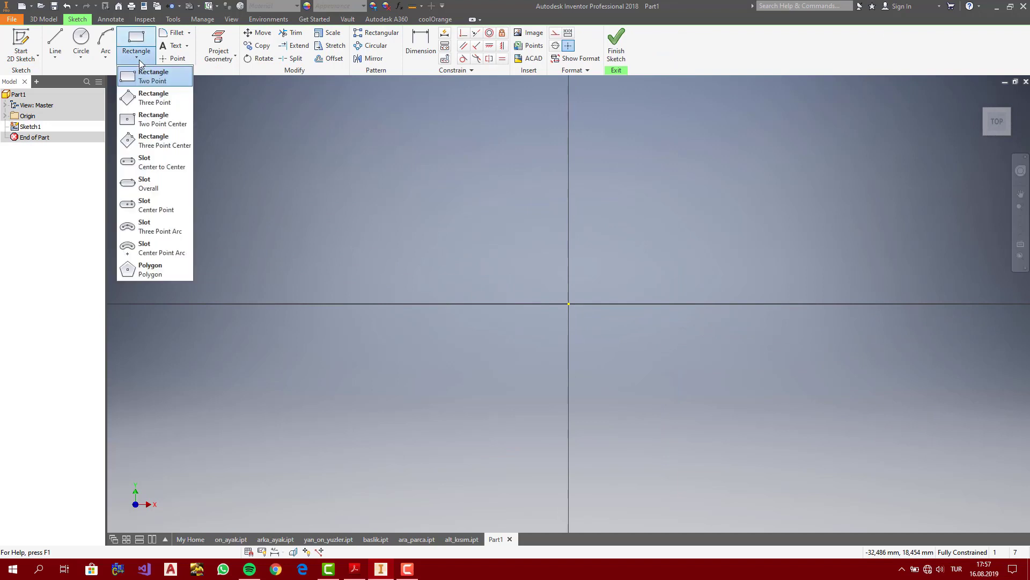
click(151, 121)
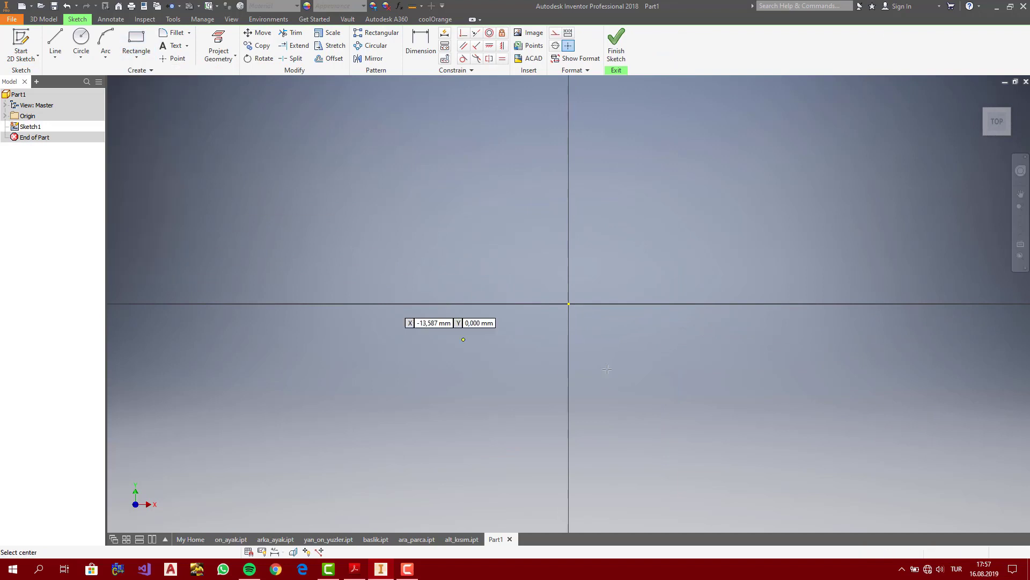
click(569, 304)
click(679, 354)
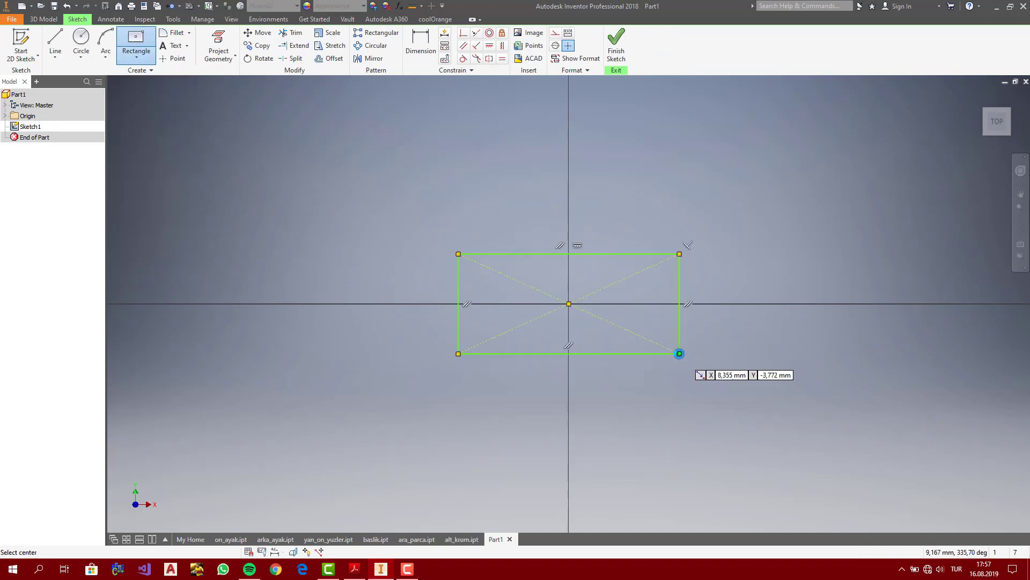
key(Escape)
Dimension the rectangle to 40 mm wide and 25 mm high
key(d)
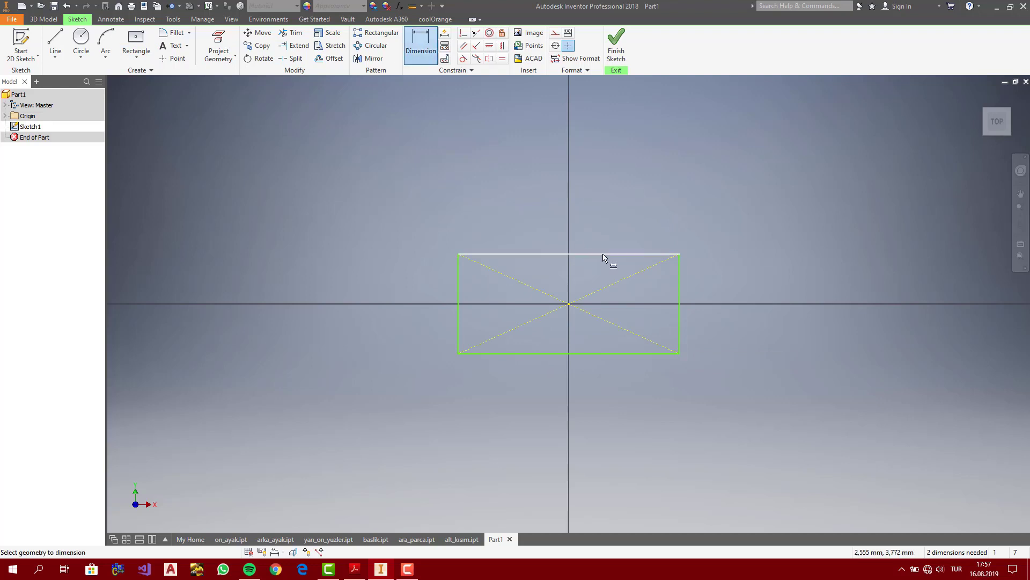
click(606, 253)
click(601, 204)
text(40)
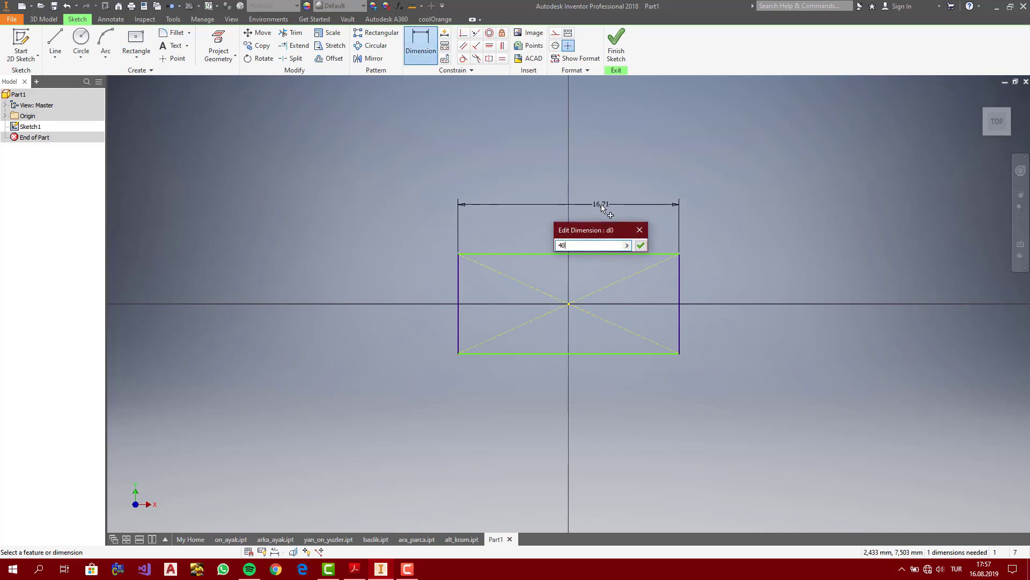
key(Return)
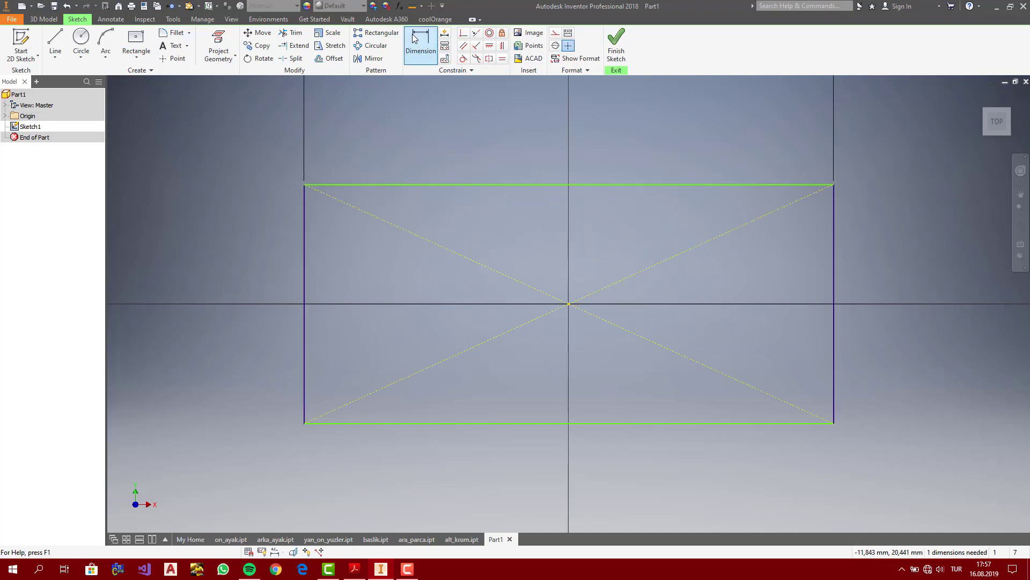
click(302, 253)
click(259, 255)
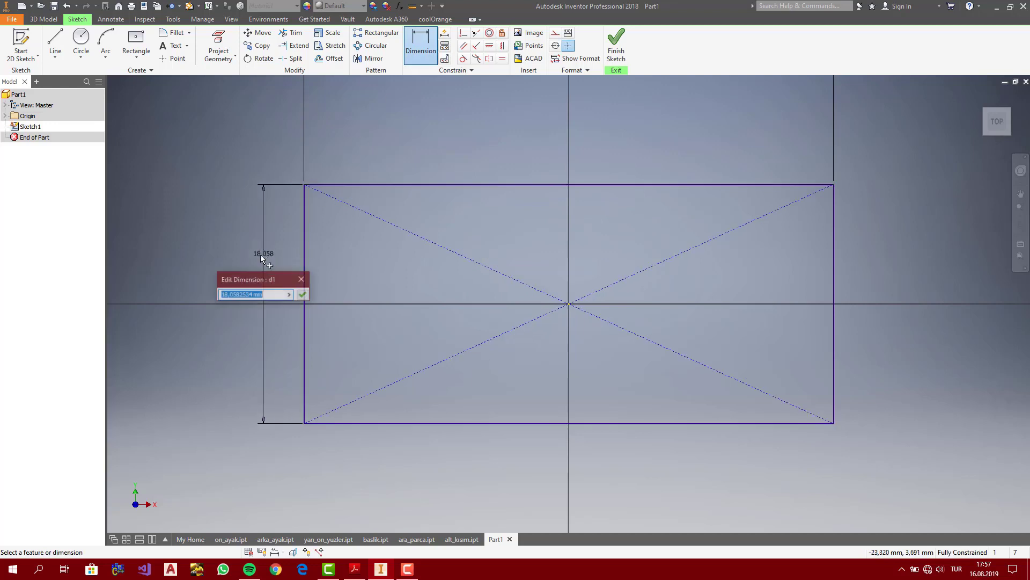
text(25)
key(Return)
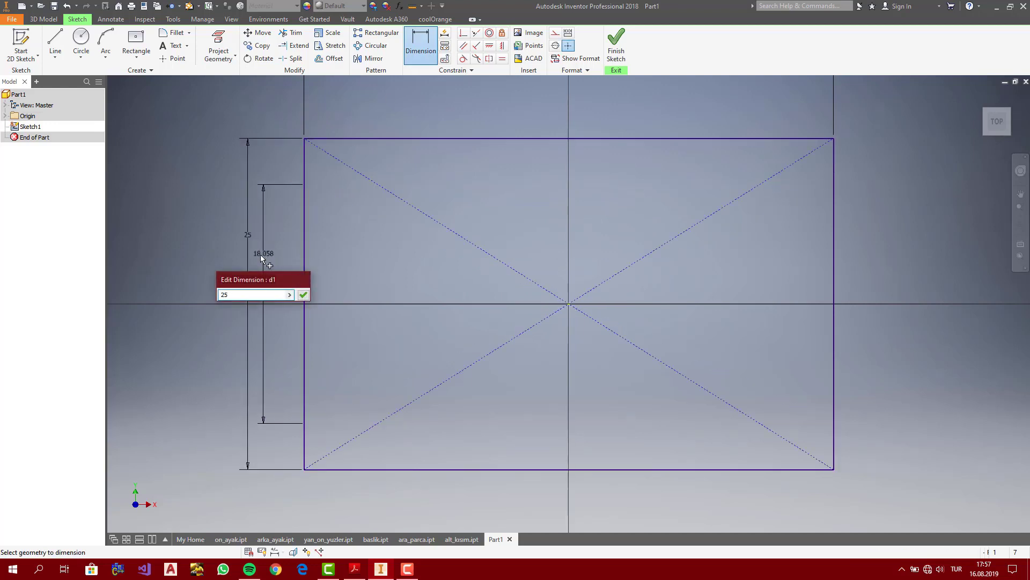
click(994, 130)
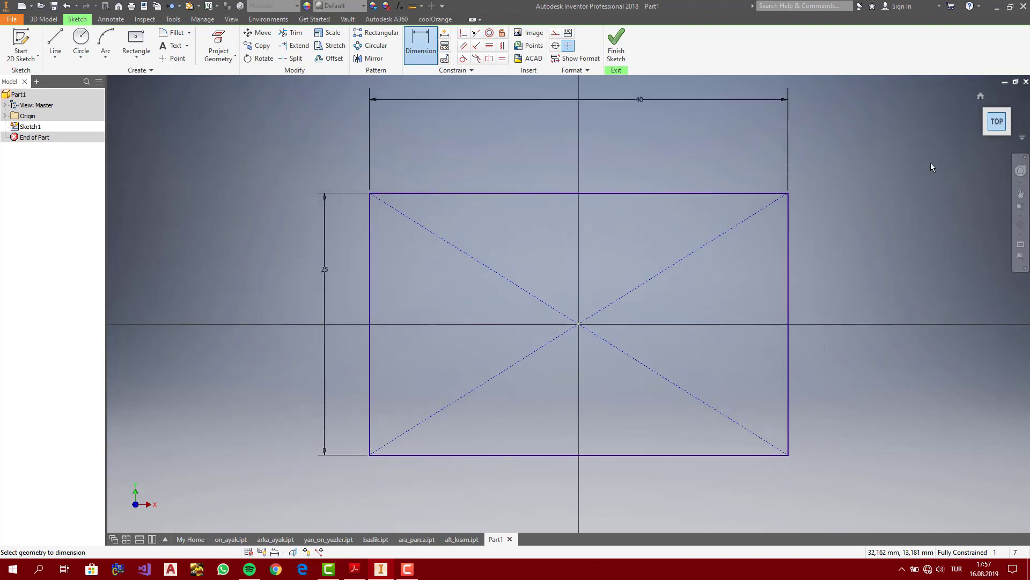
key(Escape)
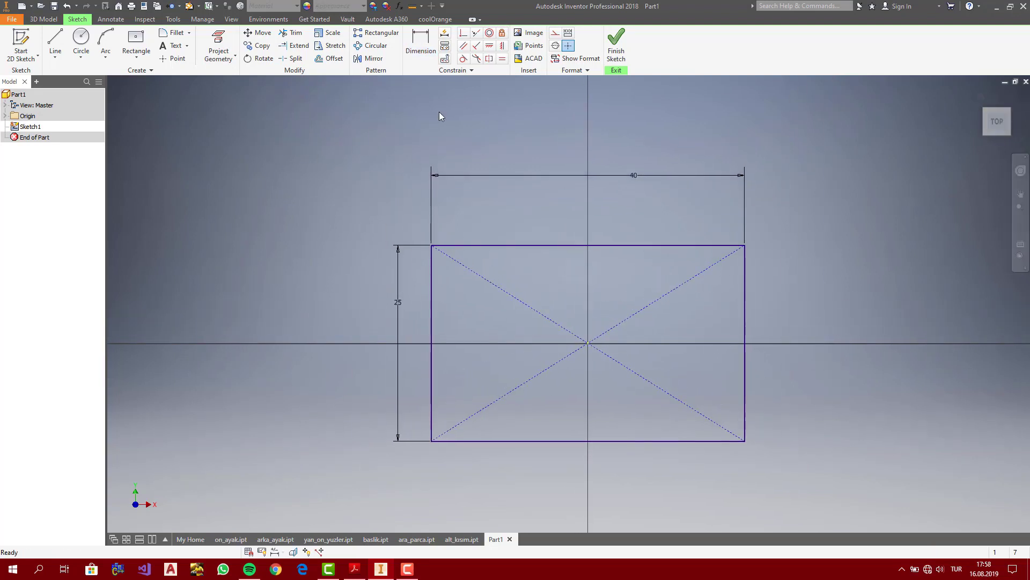
Extrude the rectangle symmetrically about the sketch plane over a distance of 400 mm
click(43, 18)
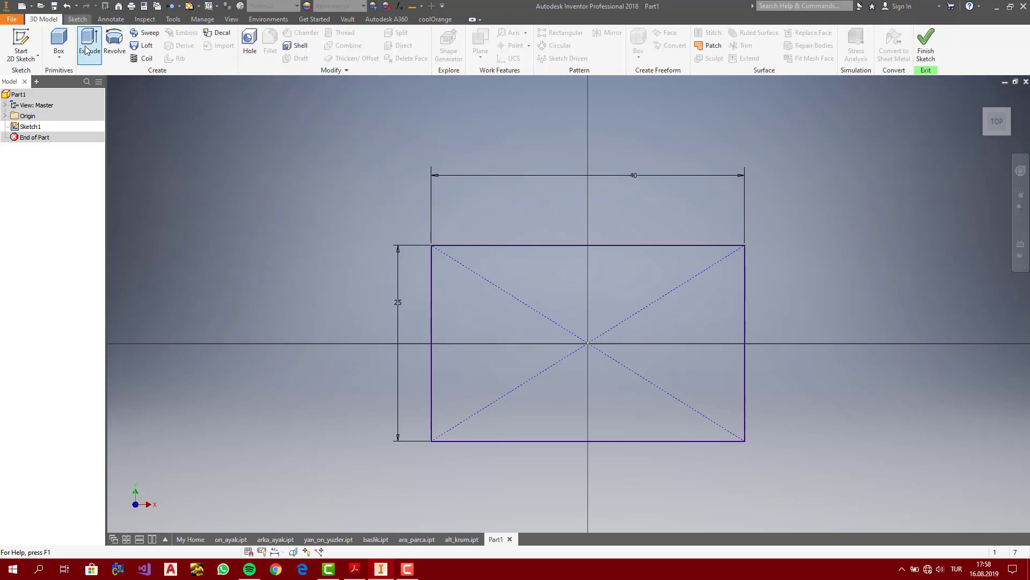
click(90, 38)
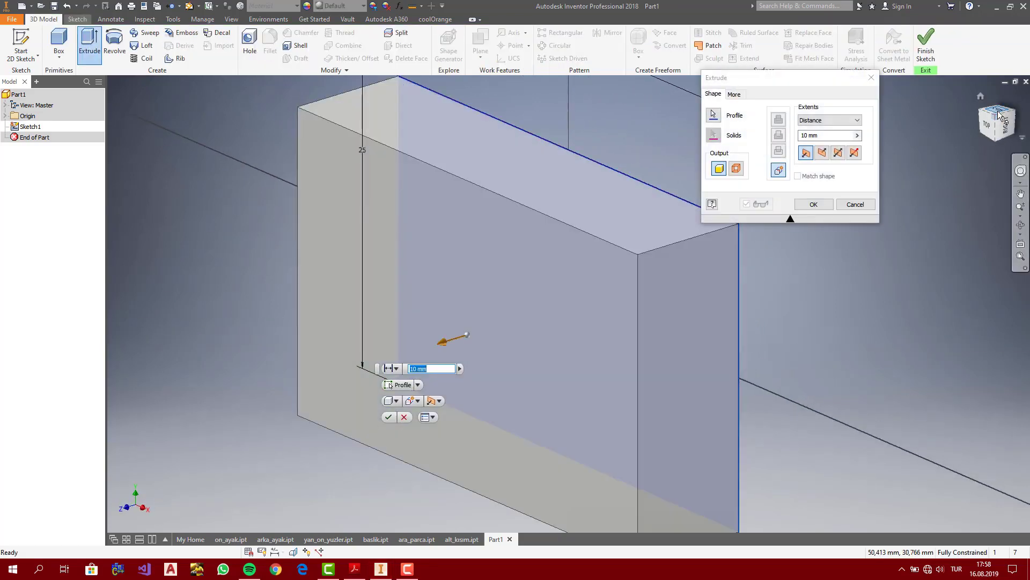
click(837, 152)
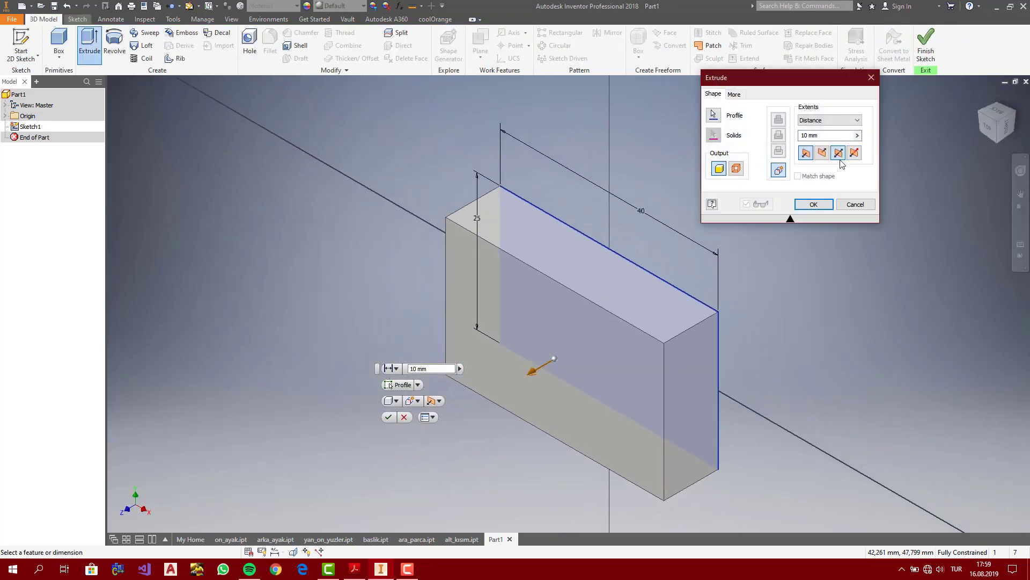
text(400)
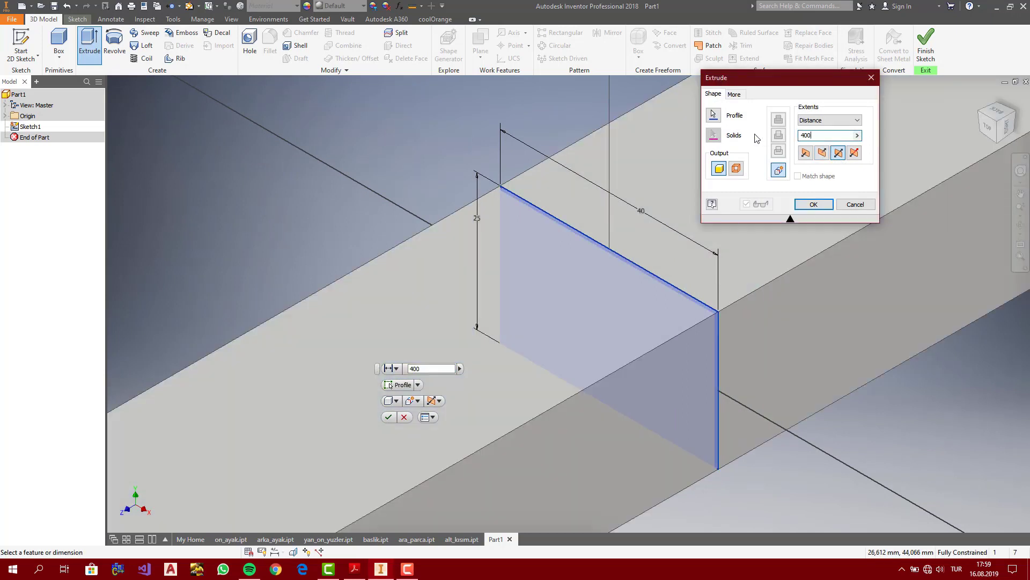
scroll(943, 162, down, 6)
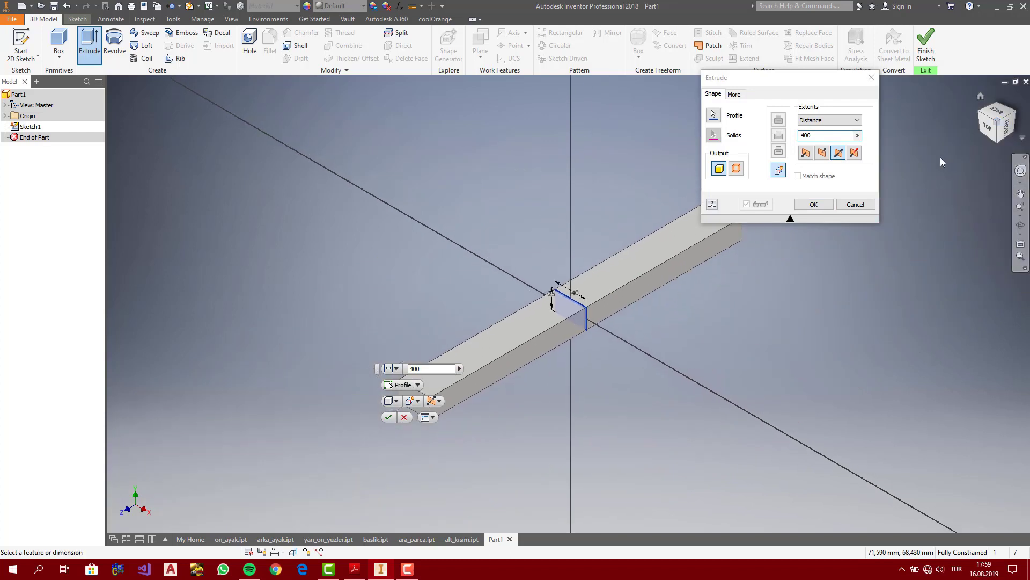
drag(816, 80, 902, 106)
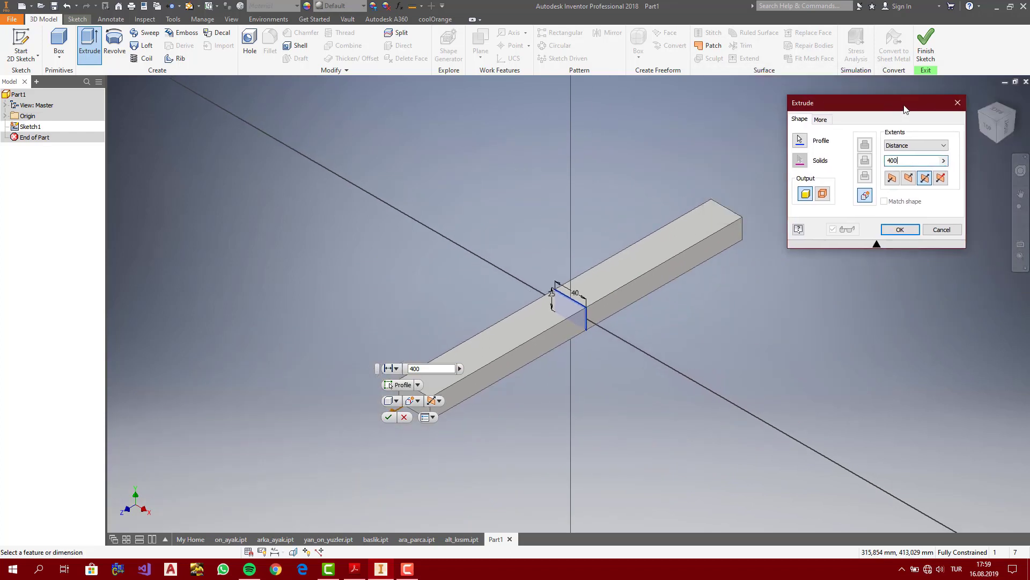
click(897, 230)
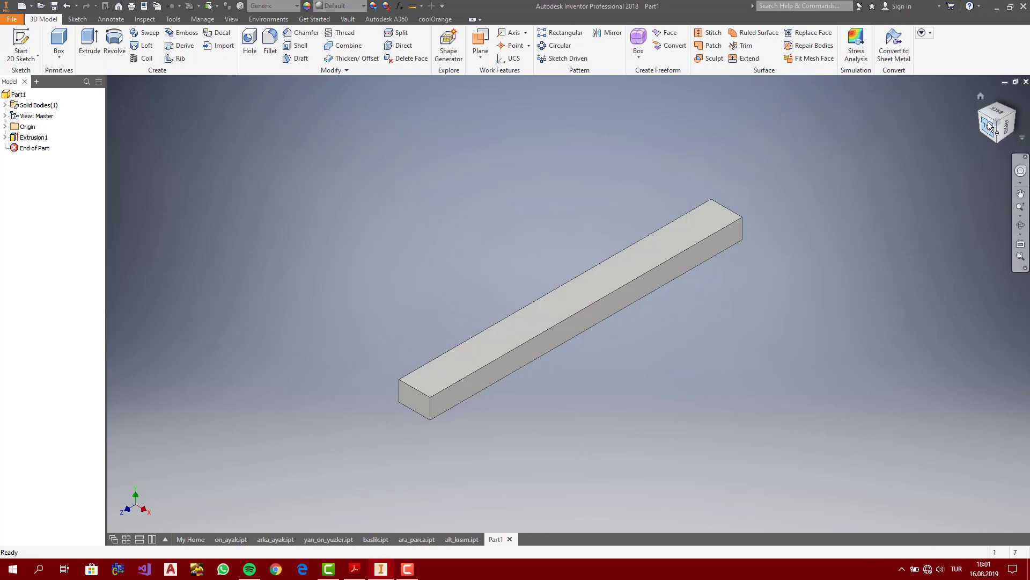
Orient the view straight onto the bar's 40 by 25 mm end face and define it as the Front view
click(989, 135)
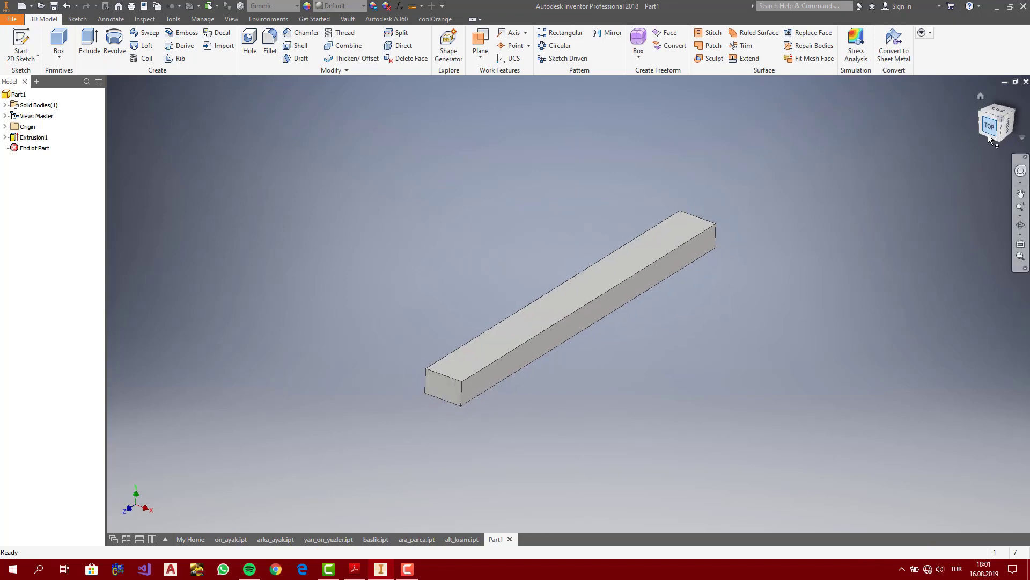
right_click(989, 135)
mouse_move(989, 215)
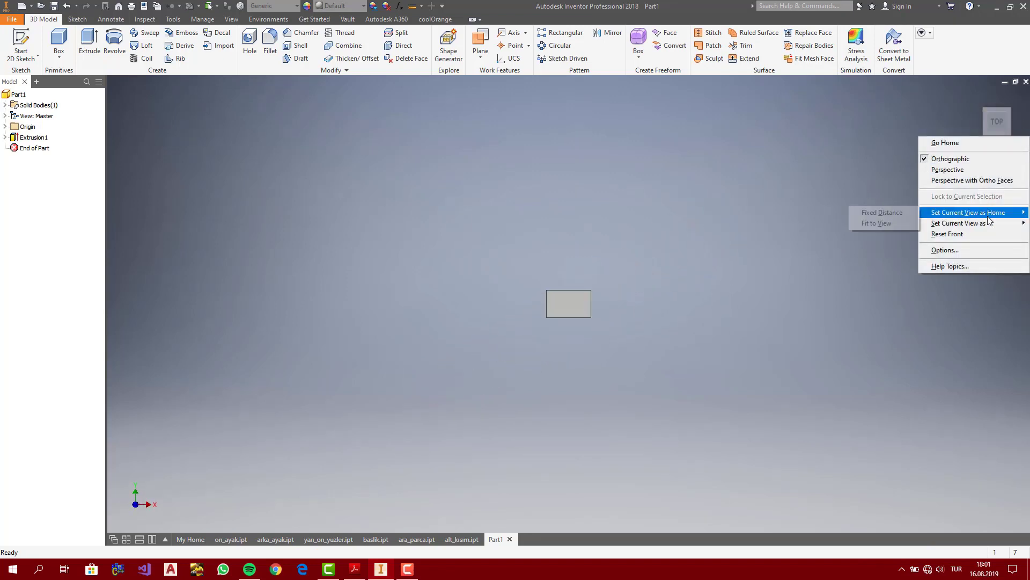
click(910, 235)
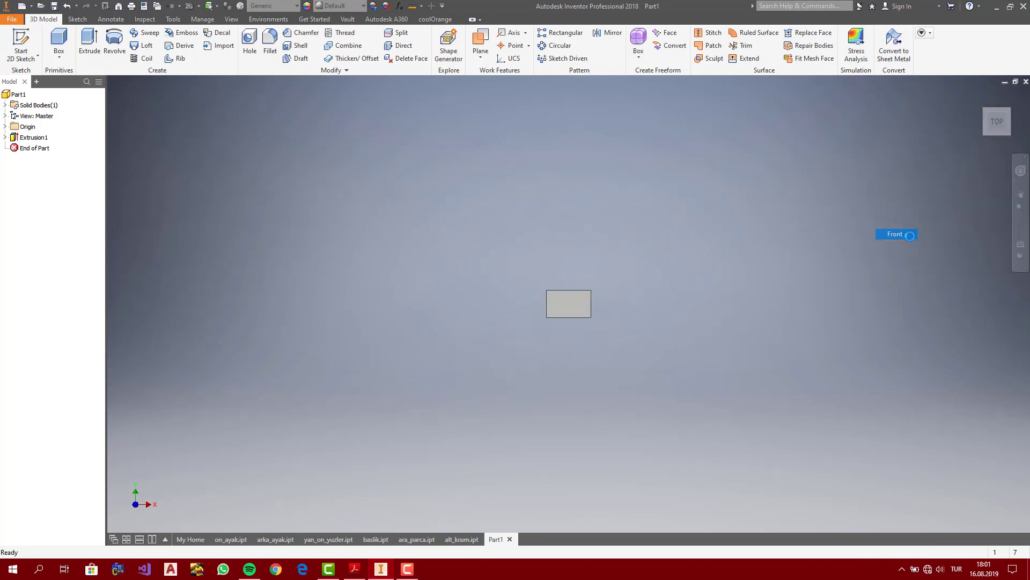
Show the bar isometrically from its upper front corner and set this view as Home with Fit to View
click(1009, 113)
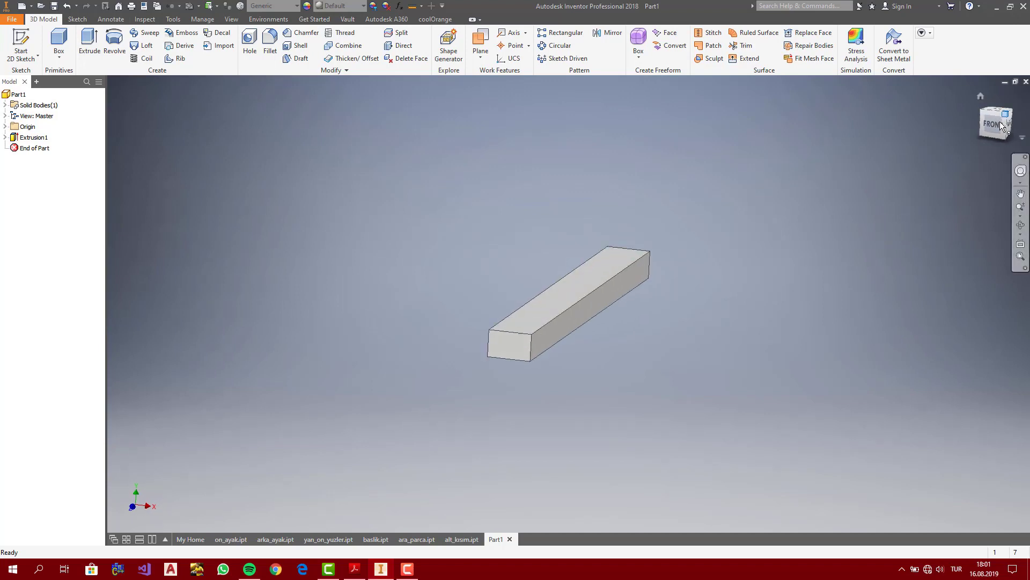
click(1022, 139)
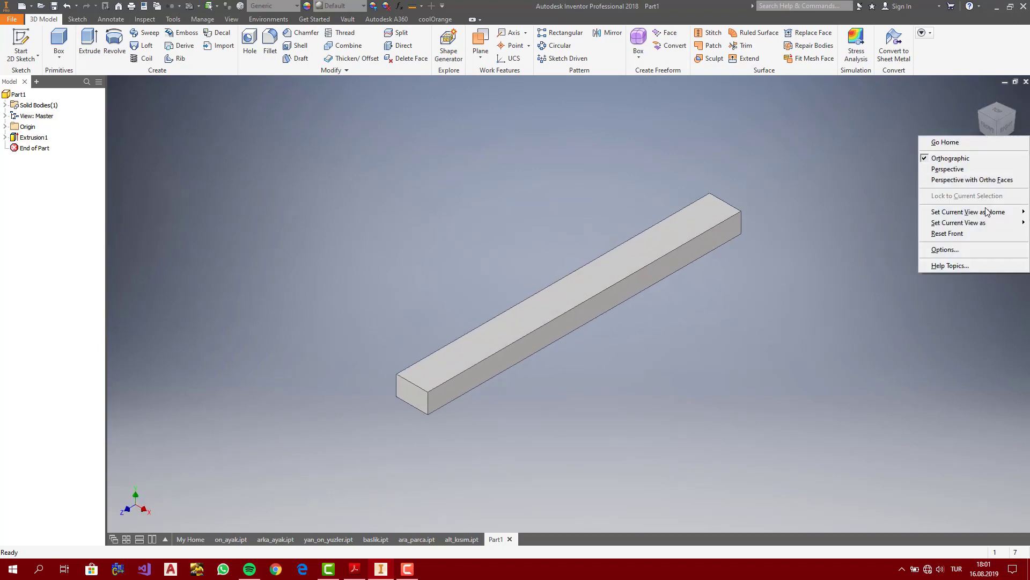
mouse_move(989, 211)
click(895, 221)
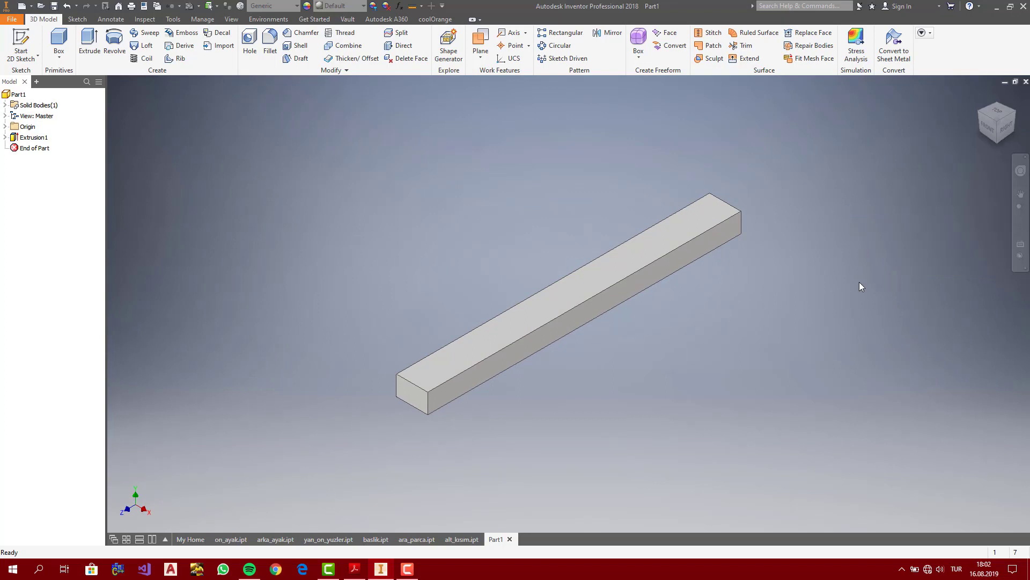
Assign the Wood (Walnut) material to the bar from the Inventor Material Library
click(288, 6)
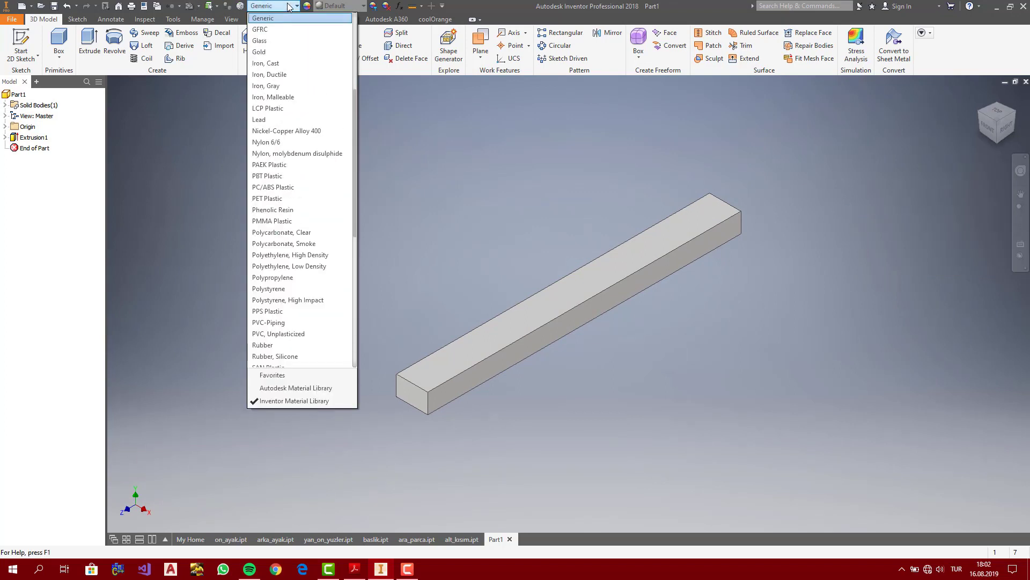
key(w)
key(w)
key(w)
key(w)
key(w)
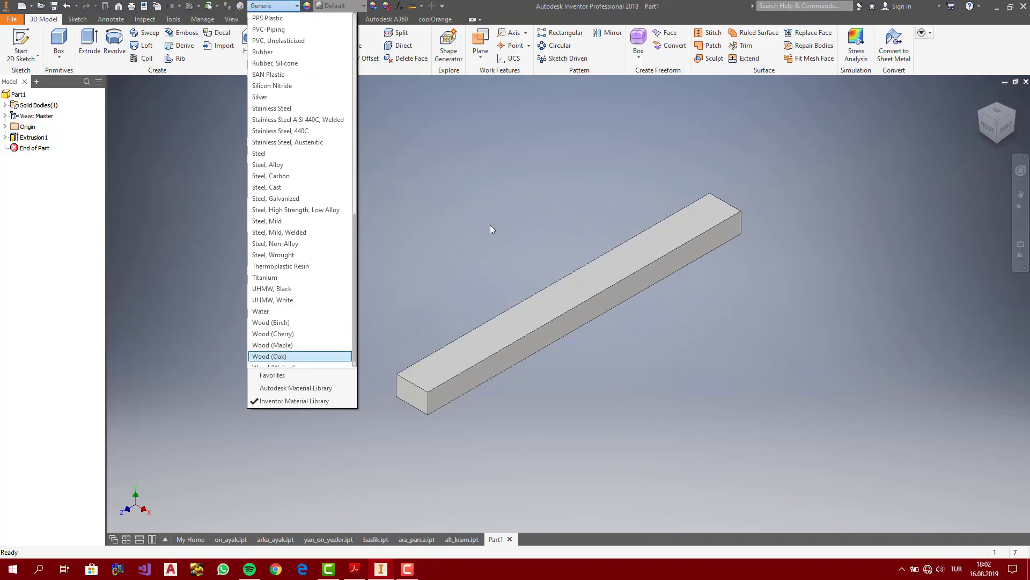
key(w)
key(w)
click(310, 355)
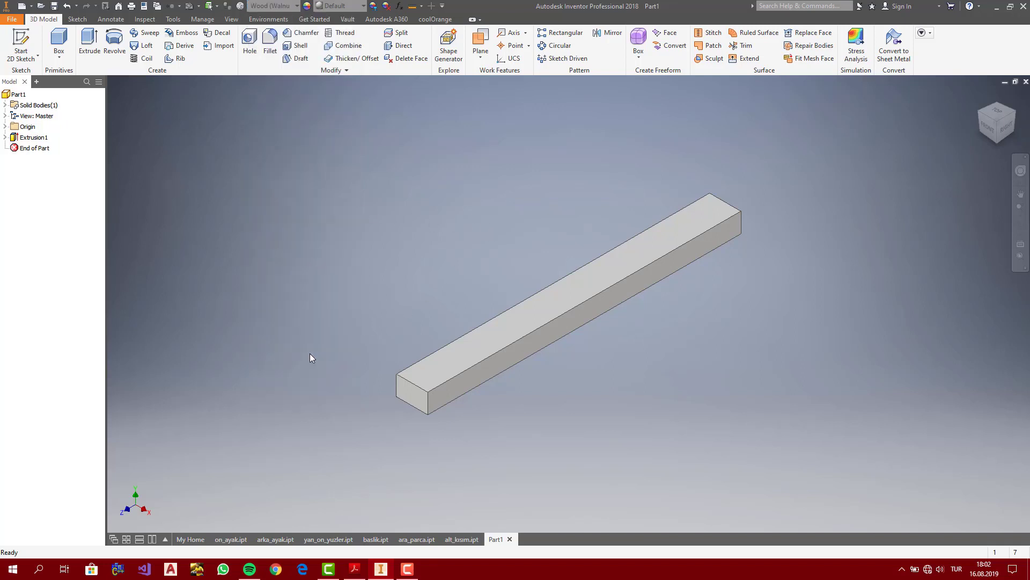
Give the bar the Walnut - Natural Polished appearance
click(344, 5)
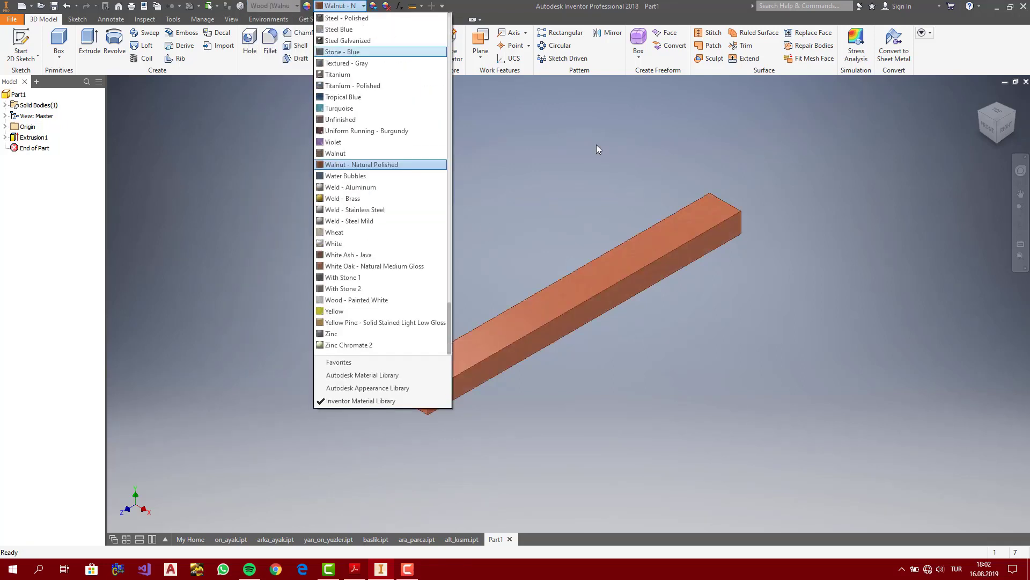
click(419, 166)
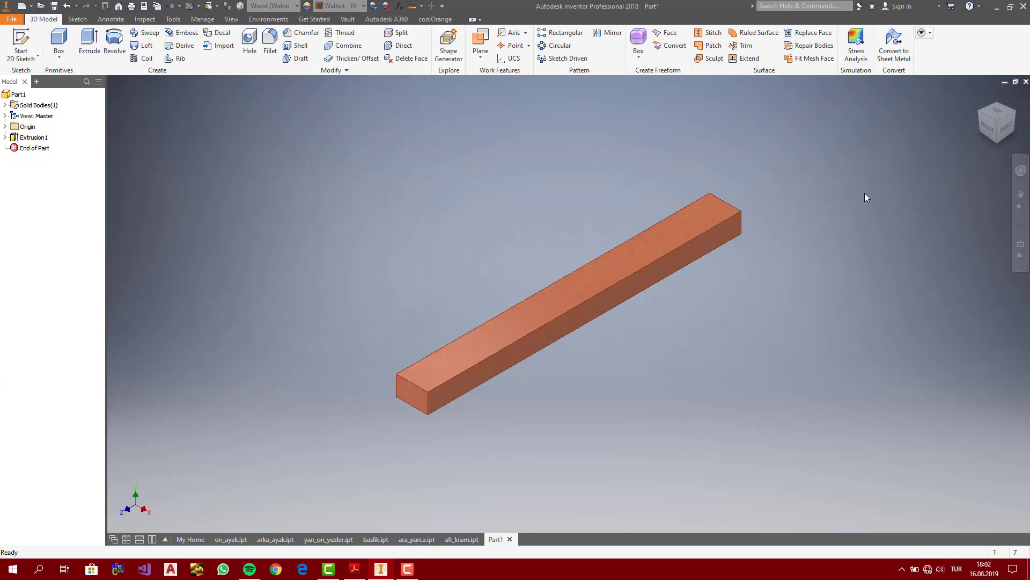
click(995, 127)
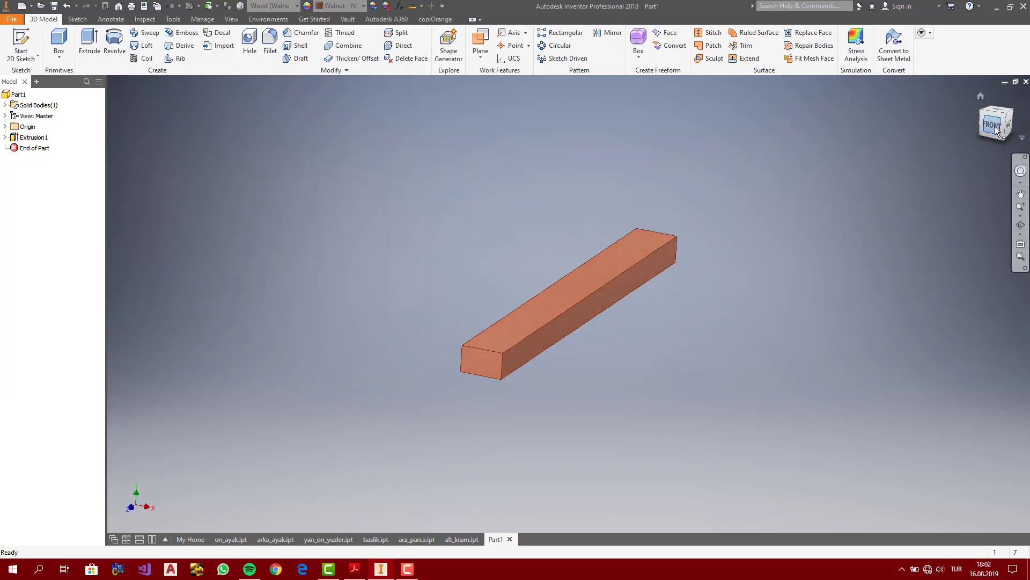
Replace the image in the Walnut - Natural Polished appearance with the procedural Wood texture
click(996, 127)
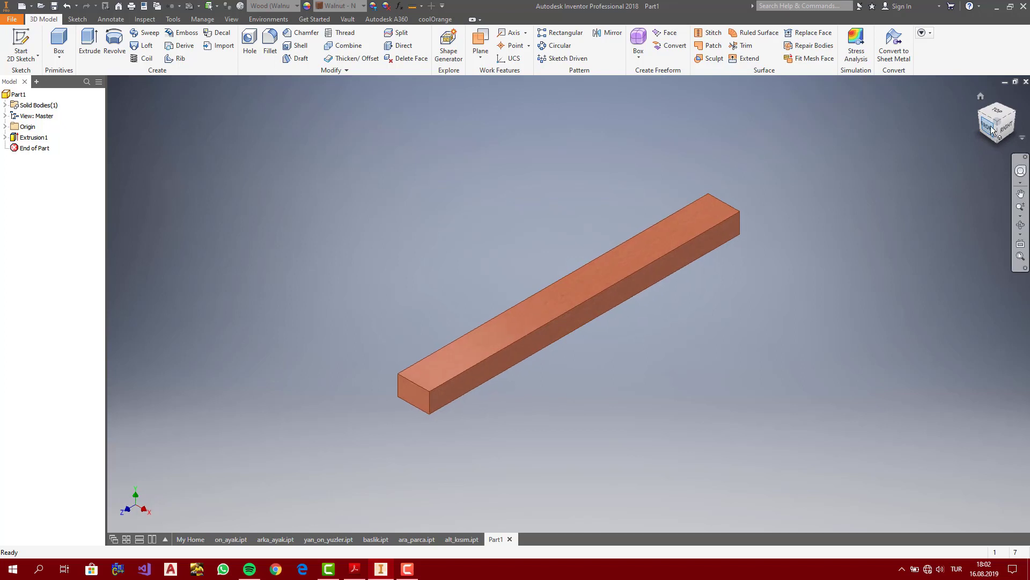
click(980, 97)
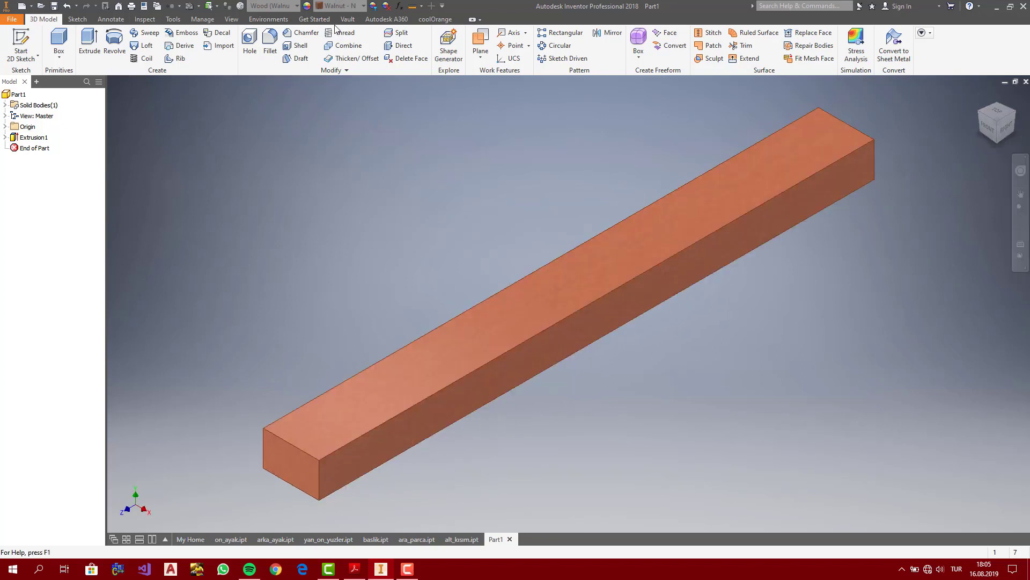
click(307, 6)
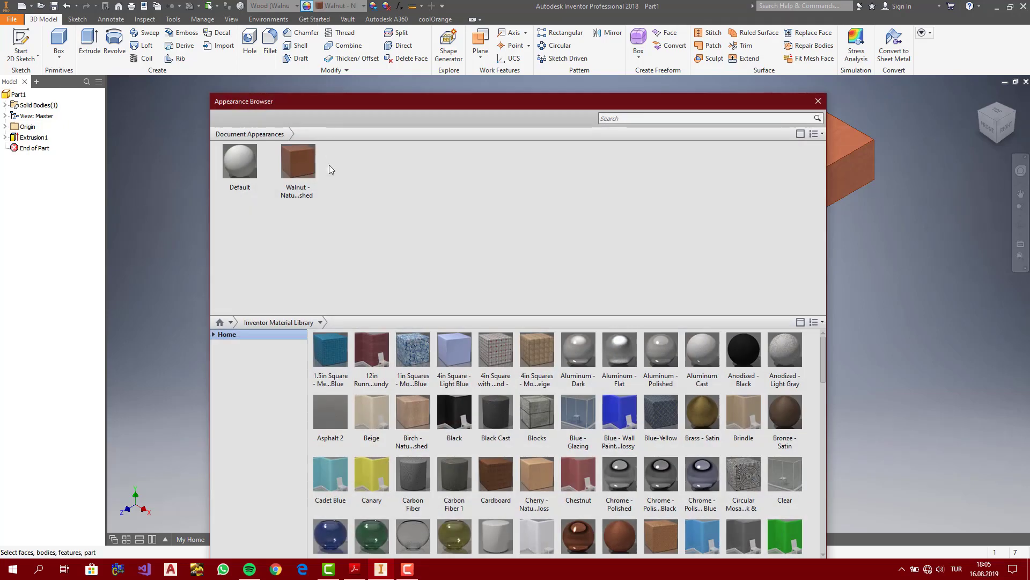
double_click(308, 161)
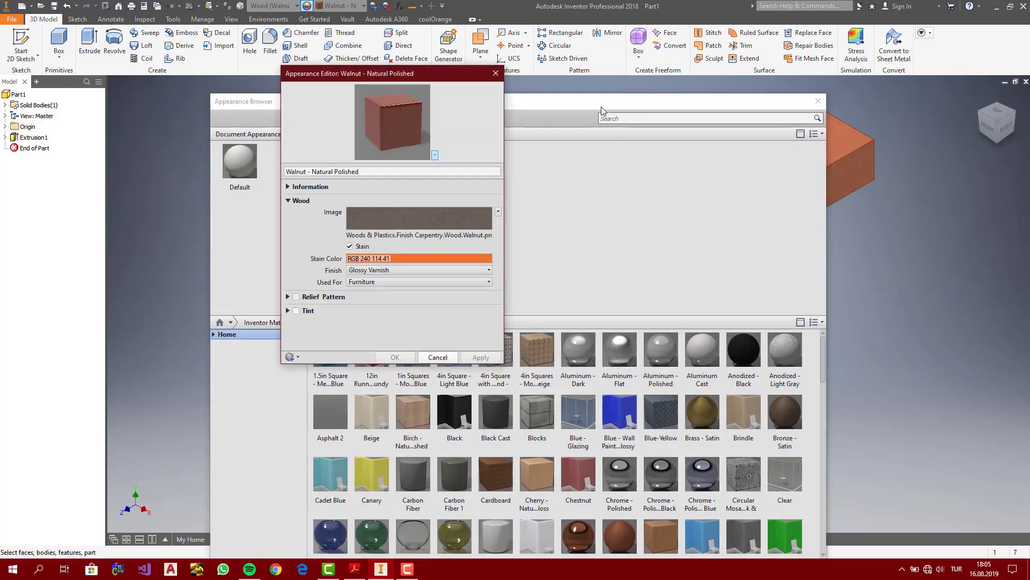
drag(601, 106, 9, 73)
click(376, 74)
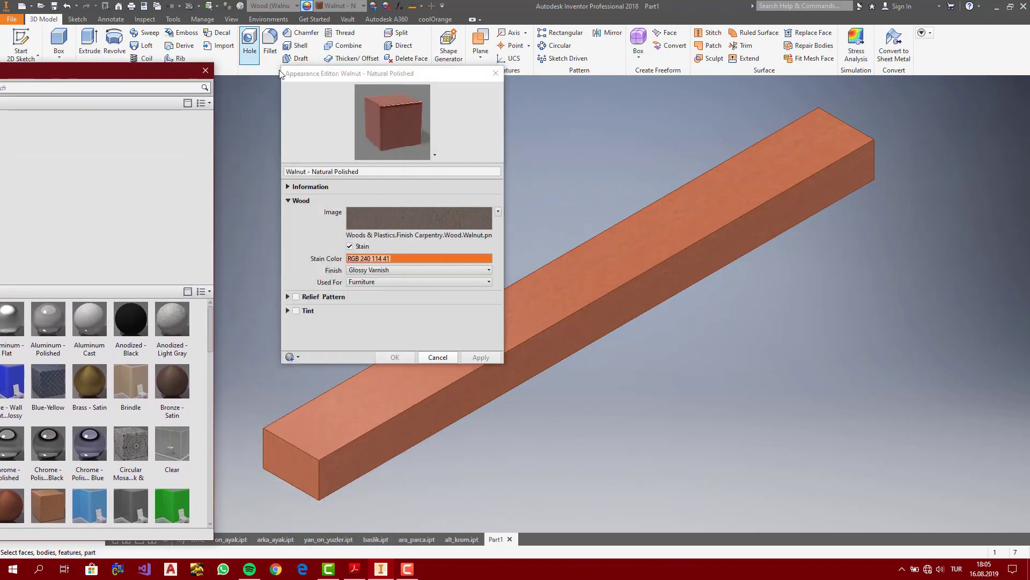
drag(280, 74, 115, 77)
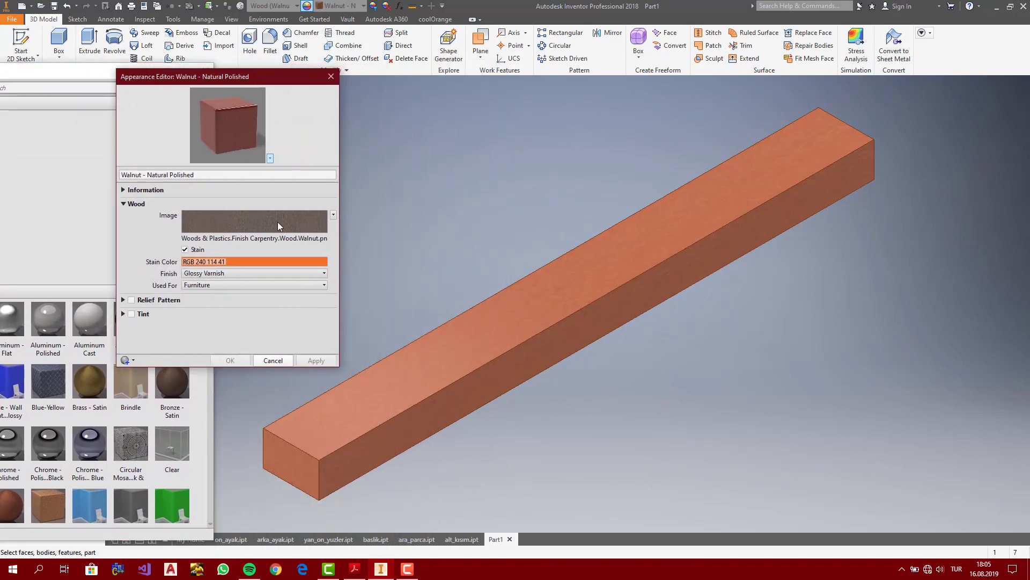
click(333, 215)
click(289, 299)
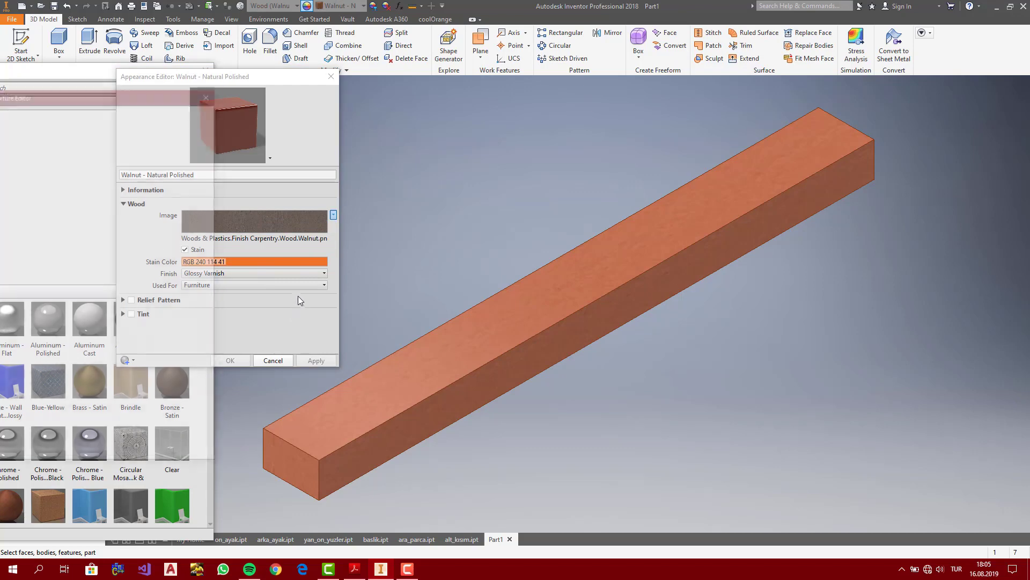
click(290, 78)
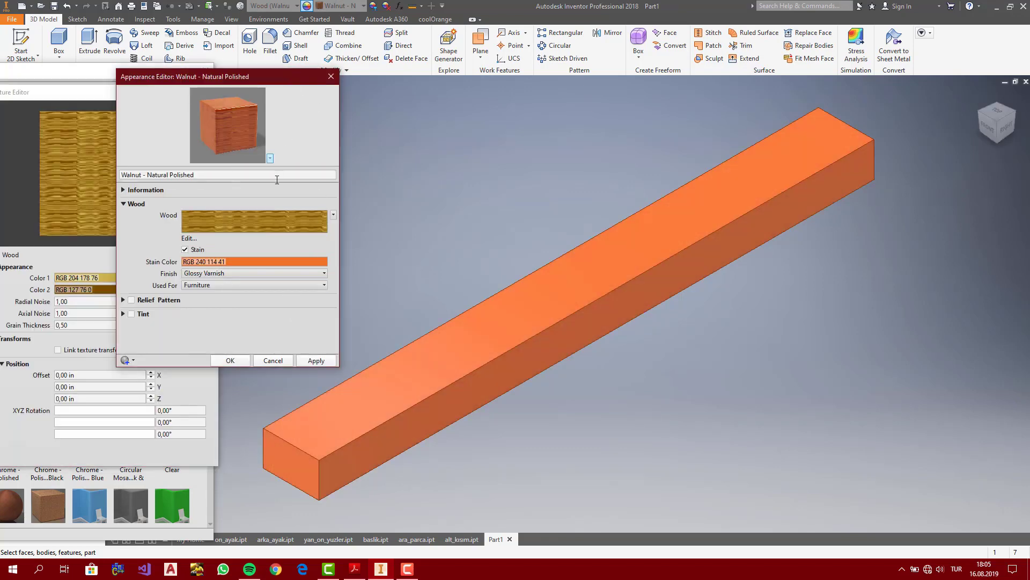
Set the appearance's stain color to RGB 107 45 20 as a custom color and apply it to the bar
click(241, 262)
click(235, 289)
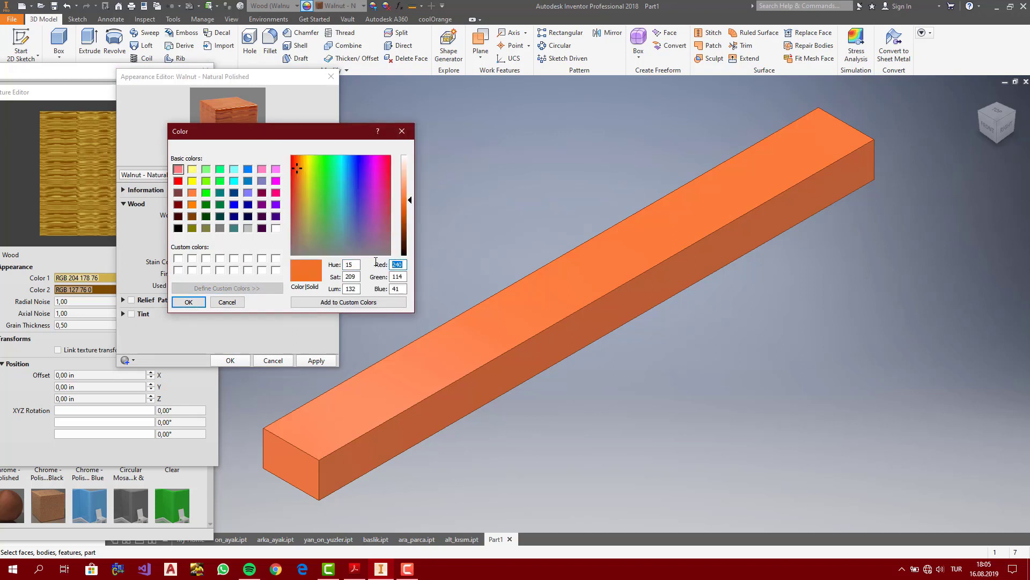
text(107)
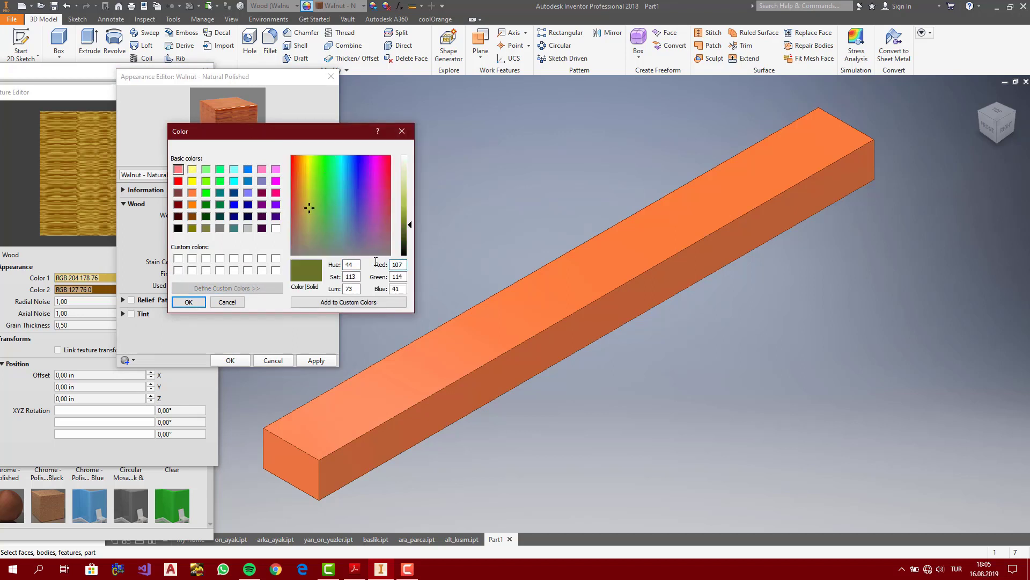
double_click(393, 277)
text(45)
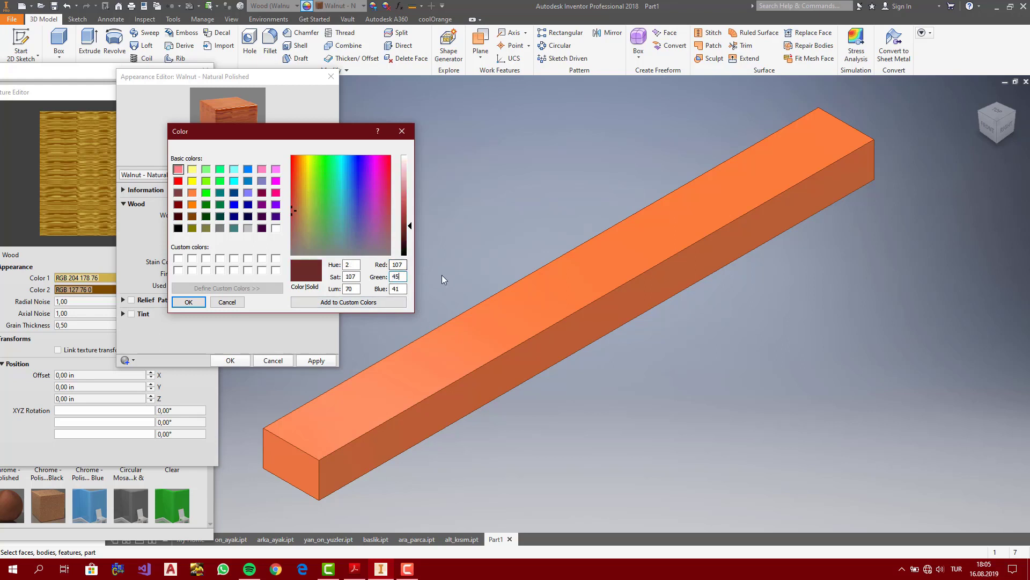
drag(401, 290, 378, 290)
text(20)
click(339, 303)
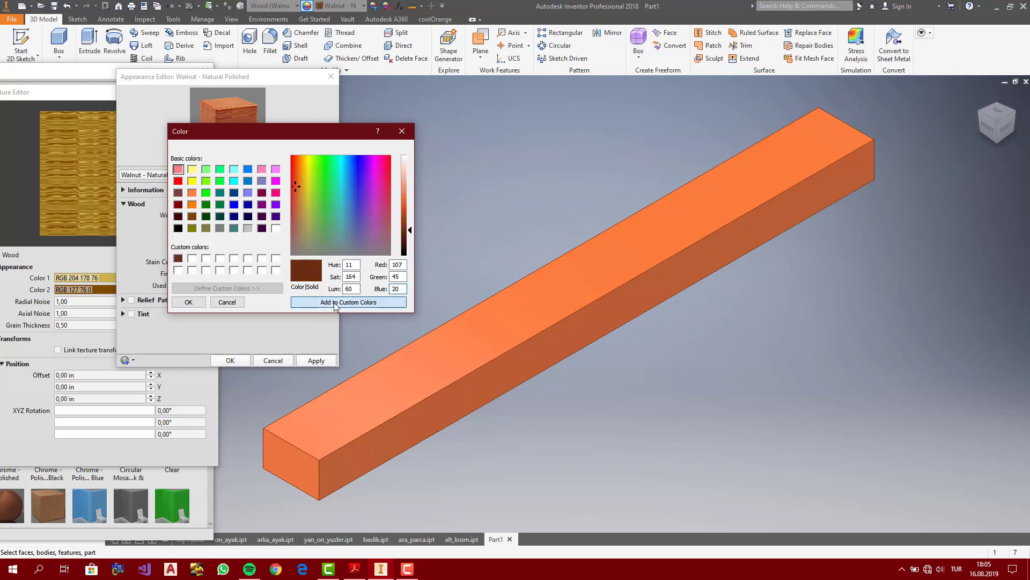
click(189, 301)
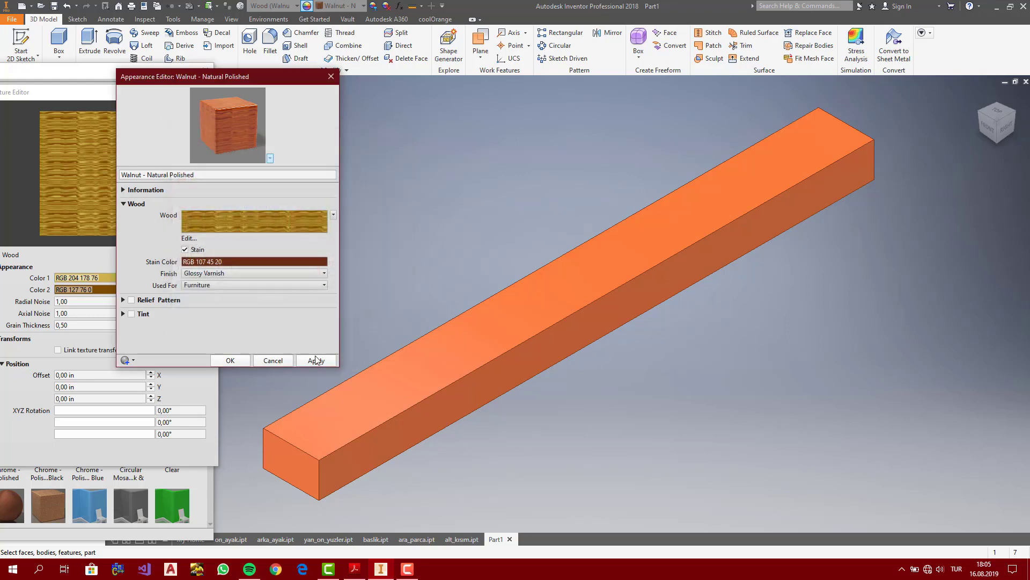
click(320, 360)
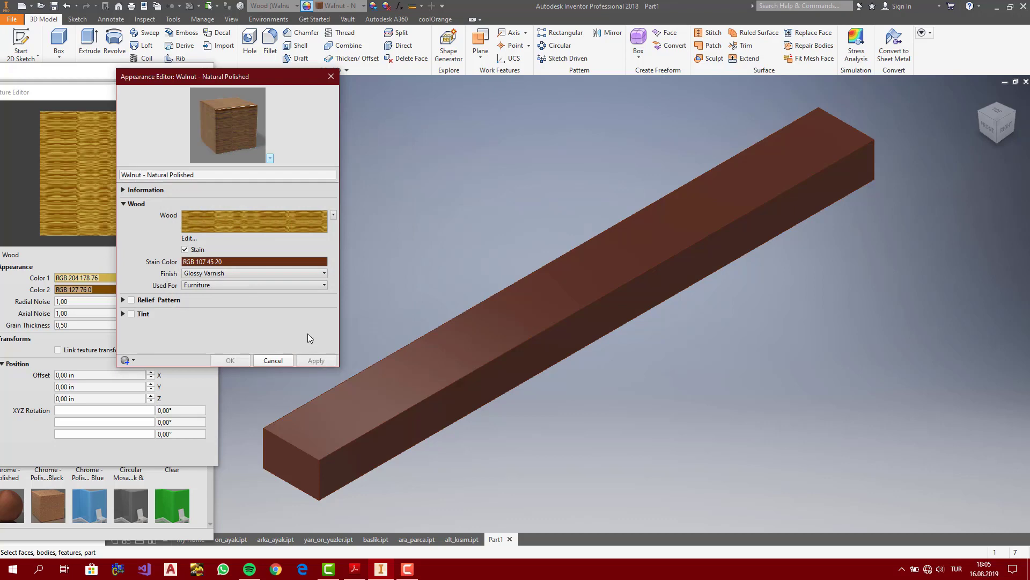
click(273, 360)
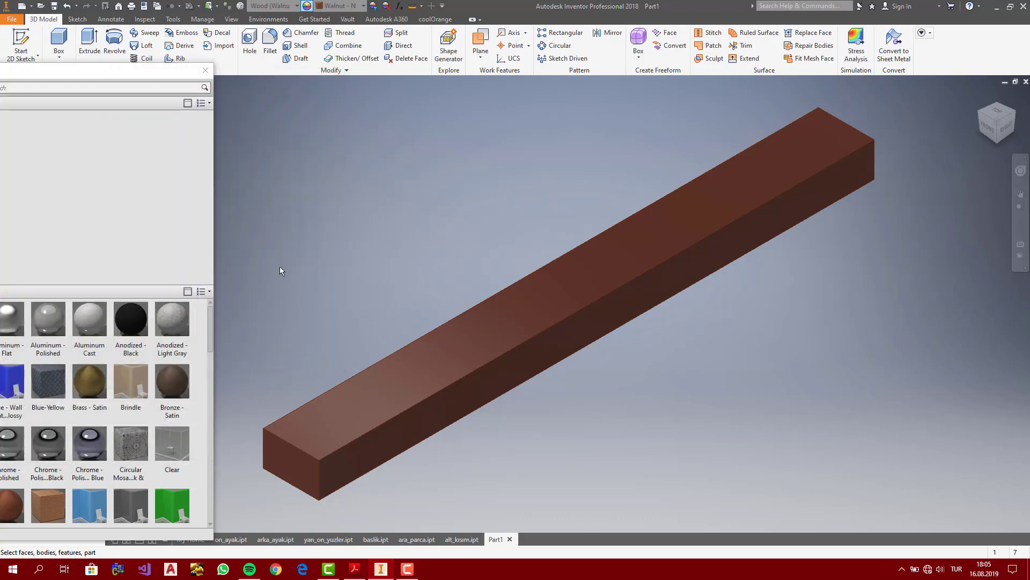
click(205, 70)
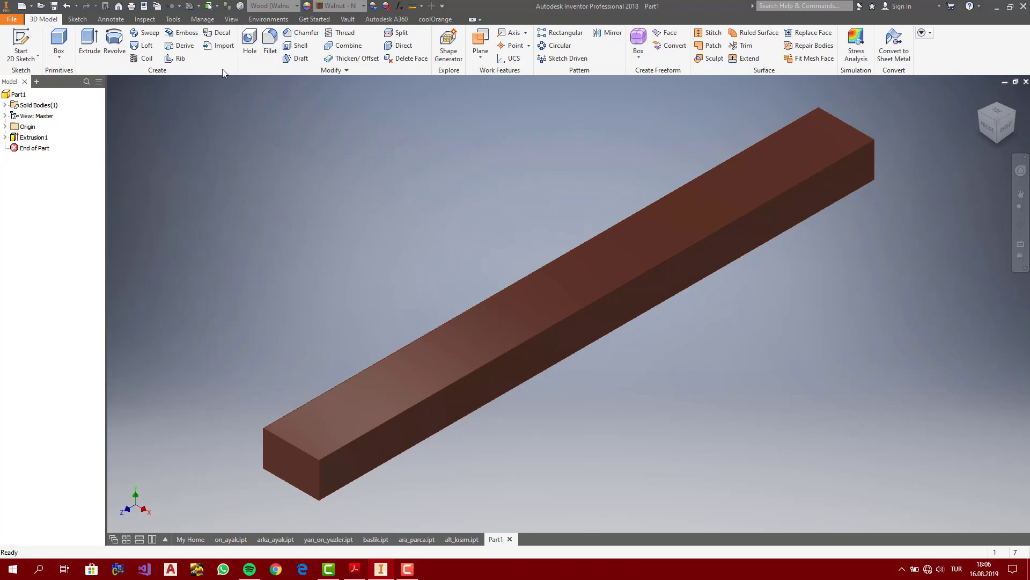
Display the bar in the Realistic visual style
click(231, 19)
click(122, 53)
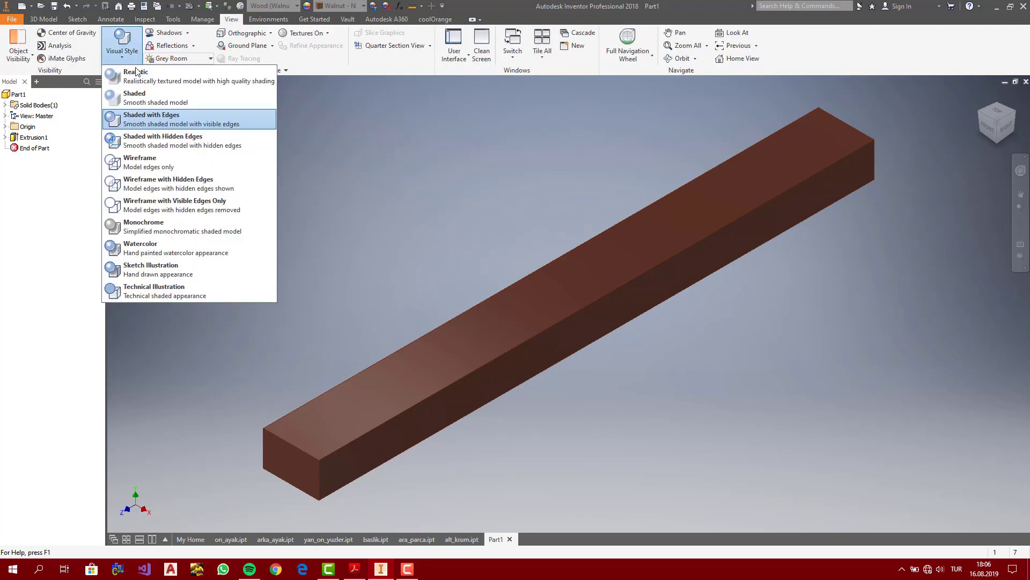
click(138, 75)
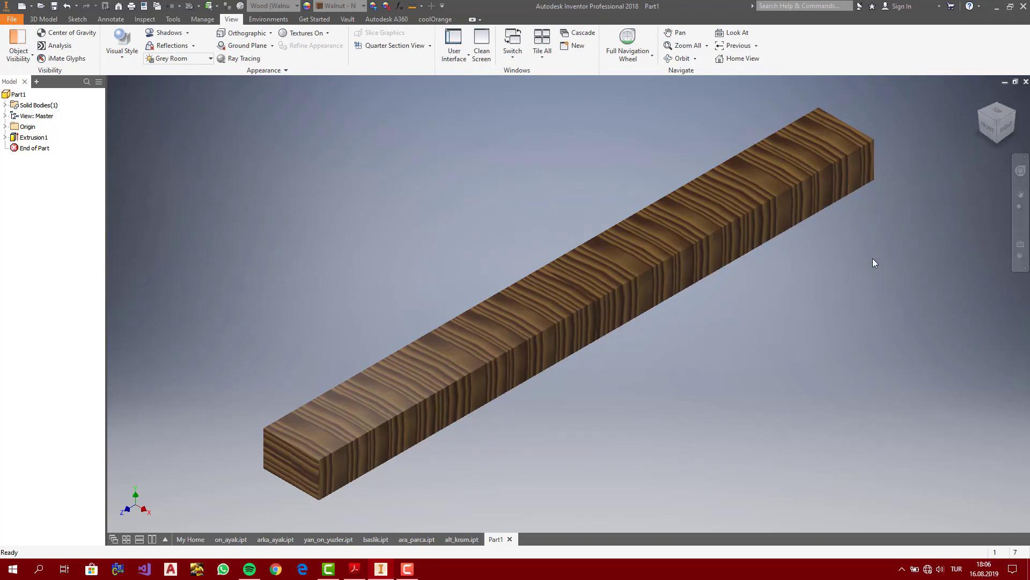
Compare the bar in the Shaded, Shaded with Hidden Edges and Technical Illustration visual styles, ending in Realistic at the Home view
click(124, 53)
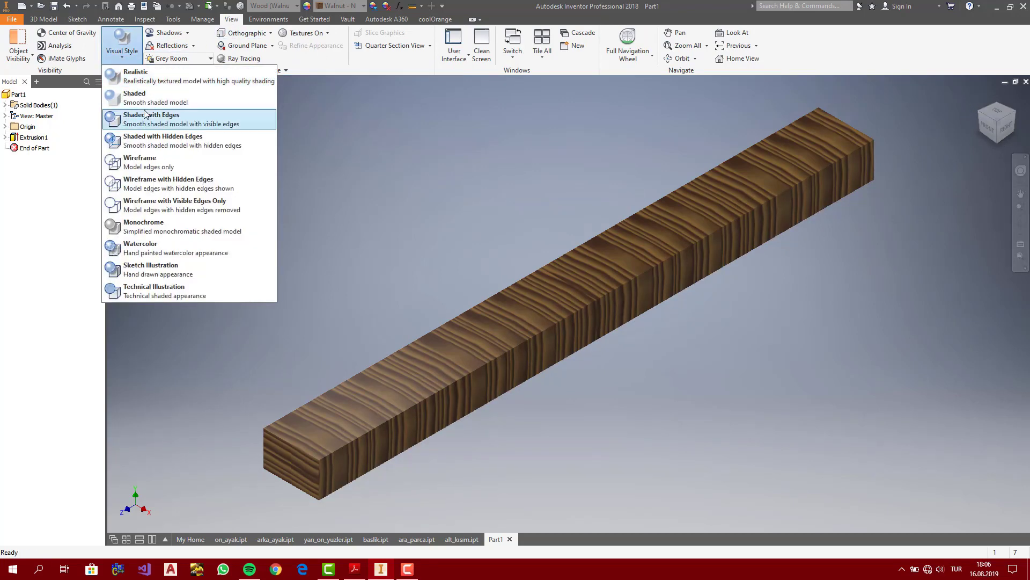
click(140, 95)
click(122, 48)
click(161, 146)
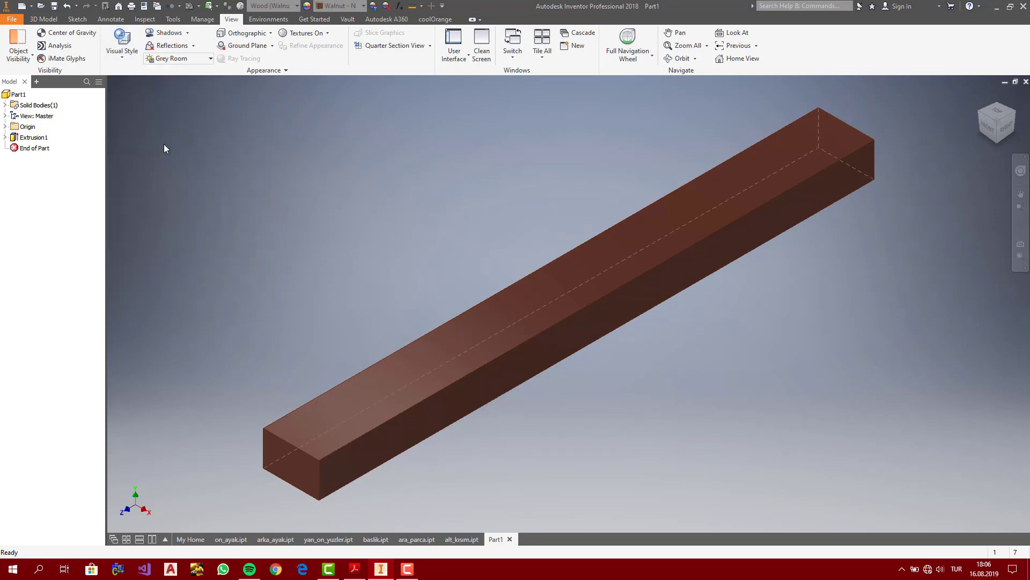
click(122, 44)
click(141, 75)
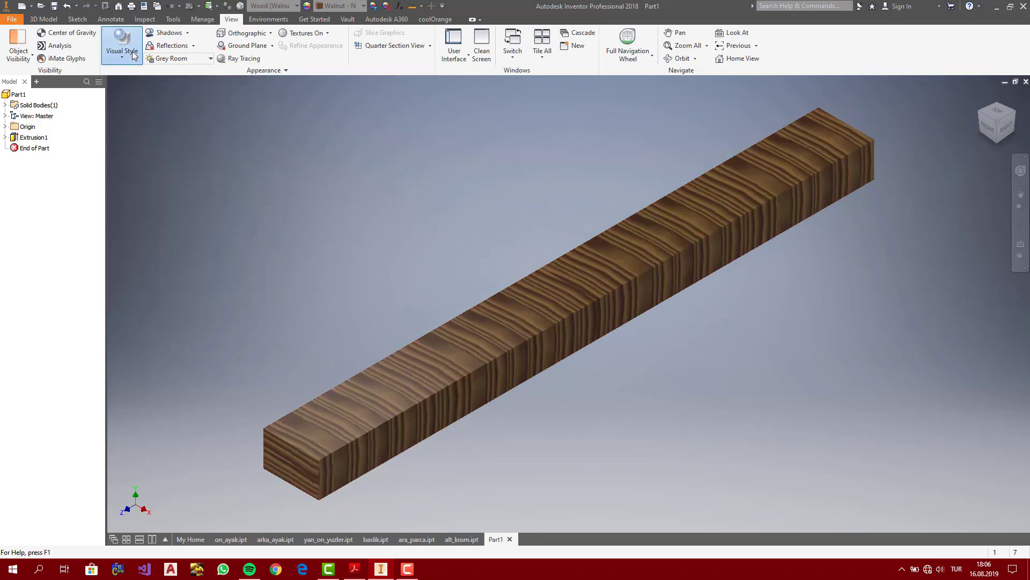
click(122, 46)
click(187, 294)
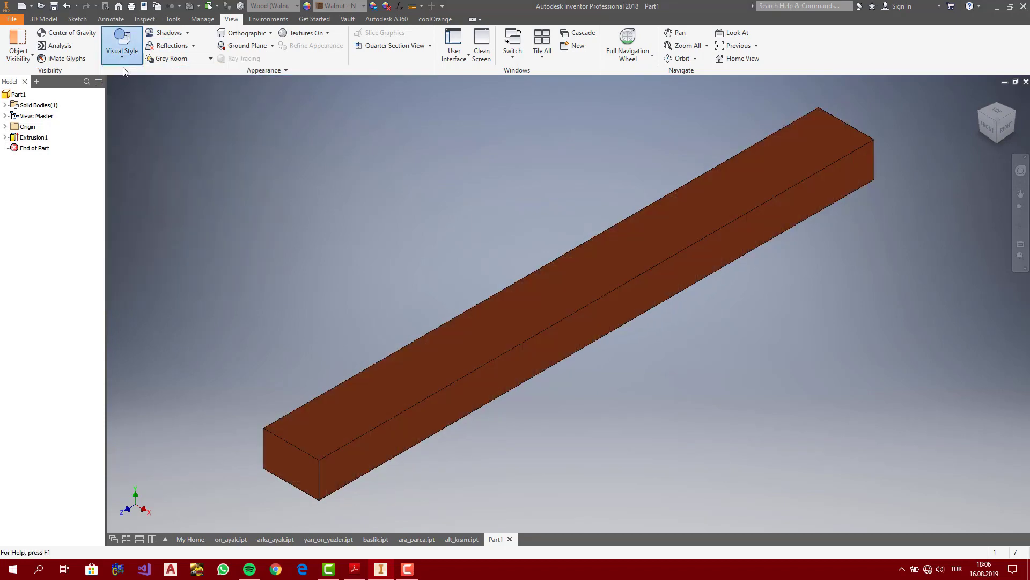
click(122, 47)
click(143, 80)
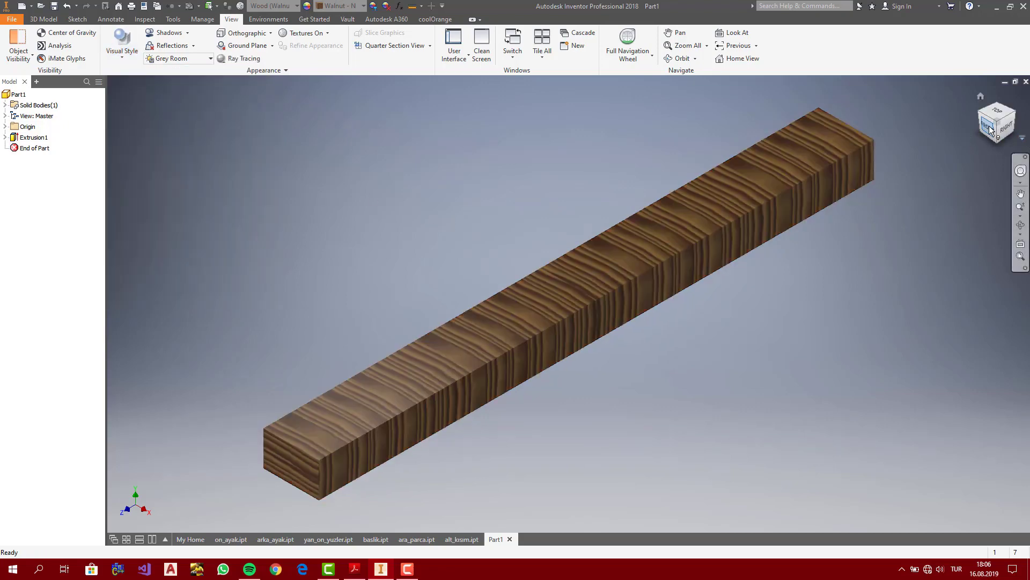
click(982, 96)
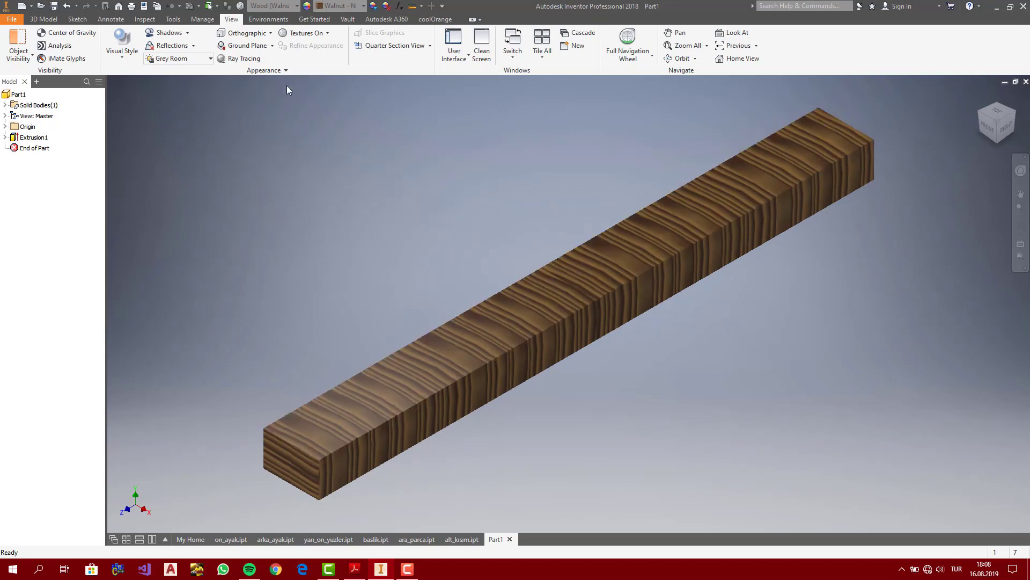
Open the wood texture of the document's Walnut - Natural Polished appearance for editing
click(306, 7)
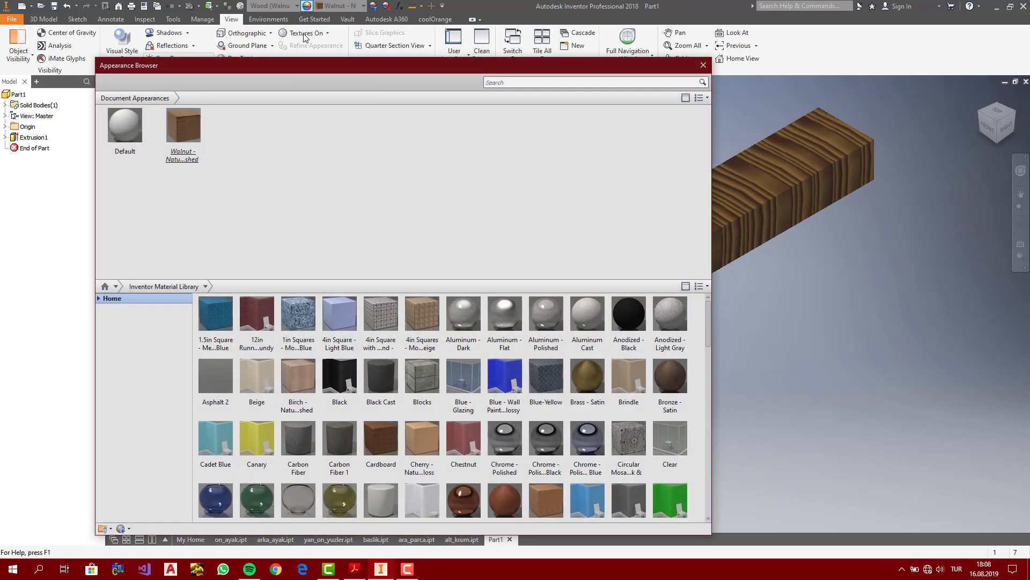
double_click(189, 112)
drag(517, 65, 47, 165)
click(202, 79)
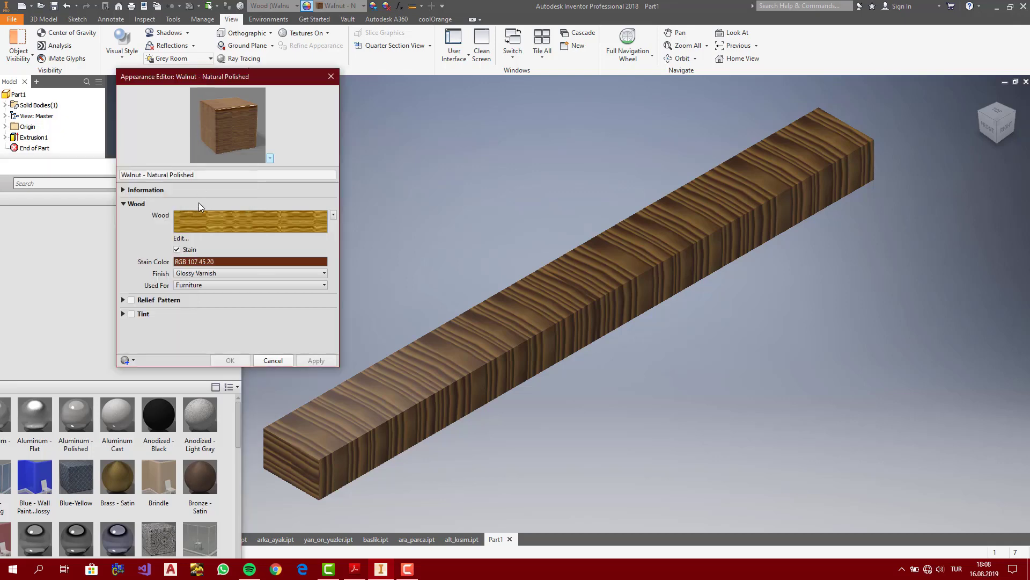
click(179, 239)
drag(263, 101, 225, 98)
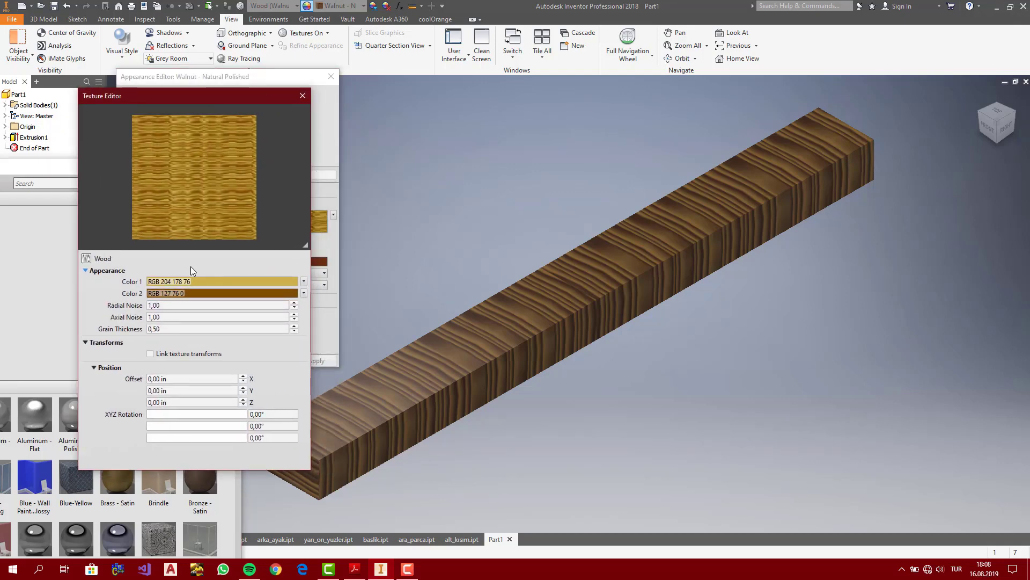
Set Color 1 of the wood texture to the custom color RGB 183 115 13
click(180, 280)
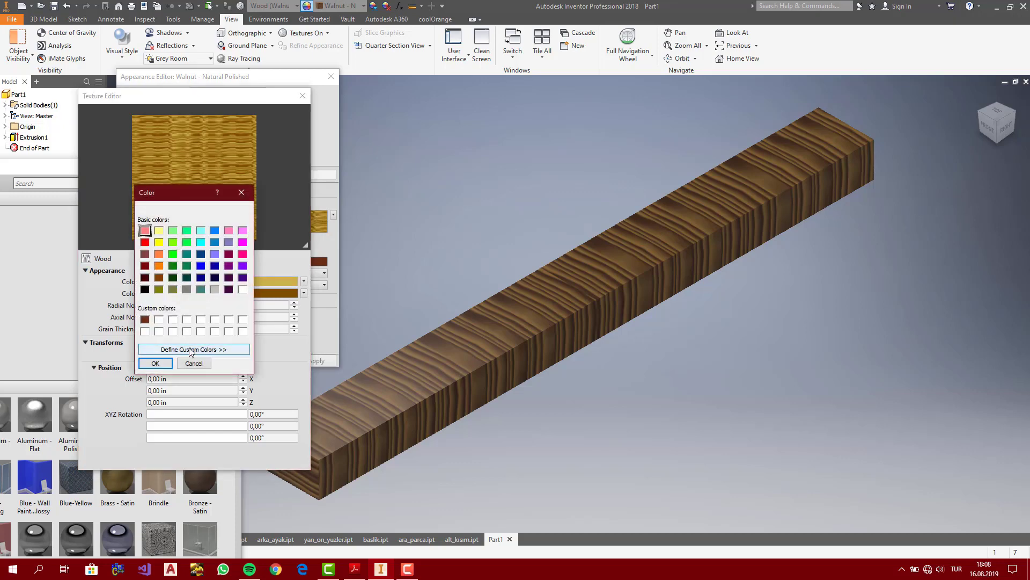
click(191, 349)
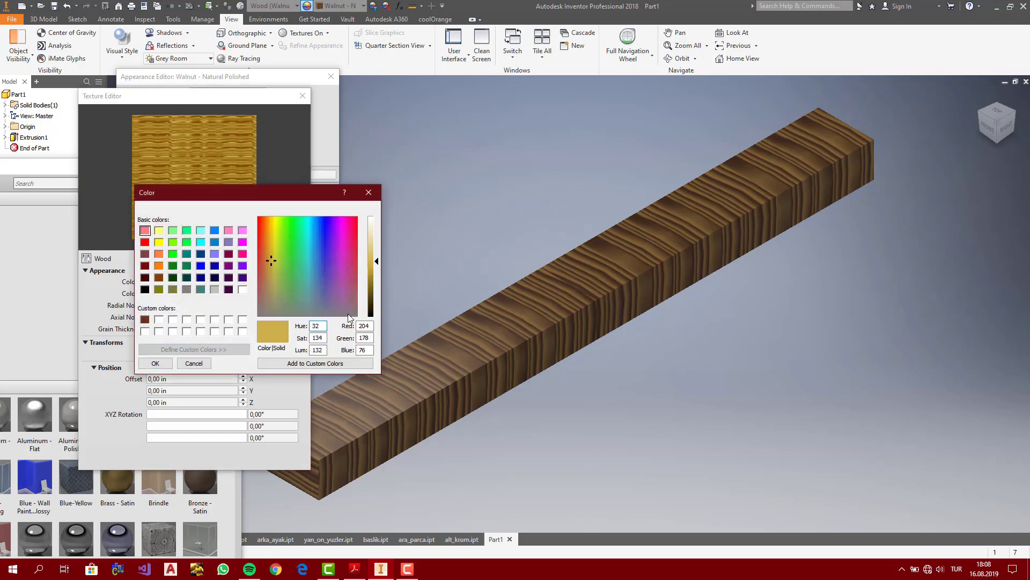
double_click(369, 326)
text(183)
text(115)
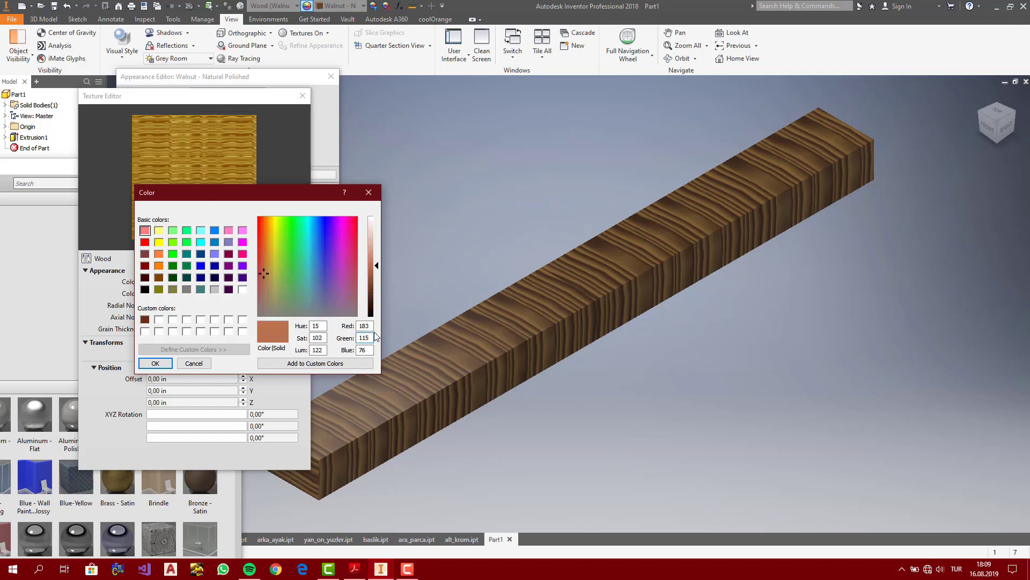
text(13)
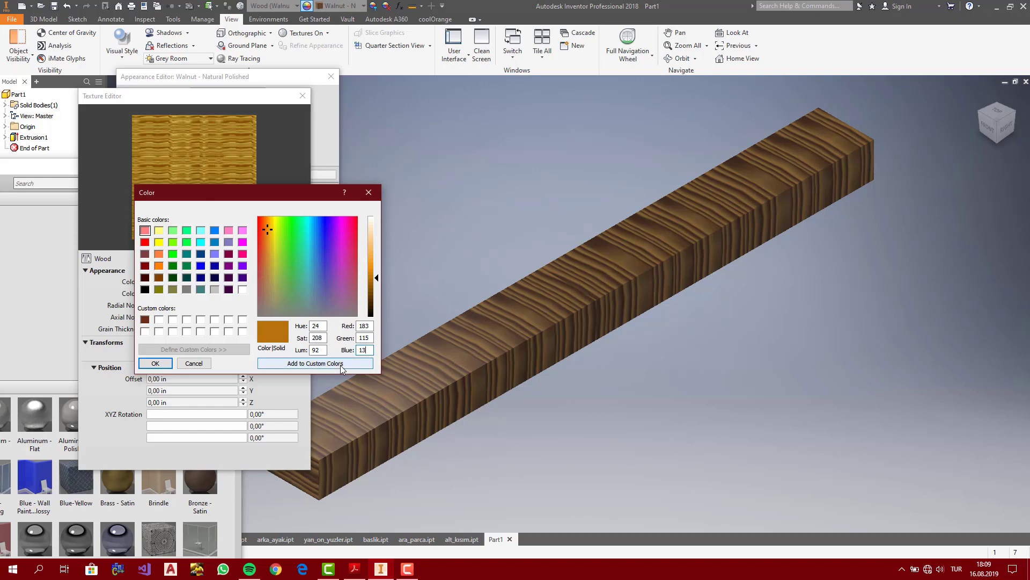
click(335, 363)
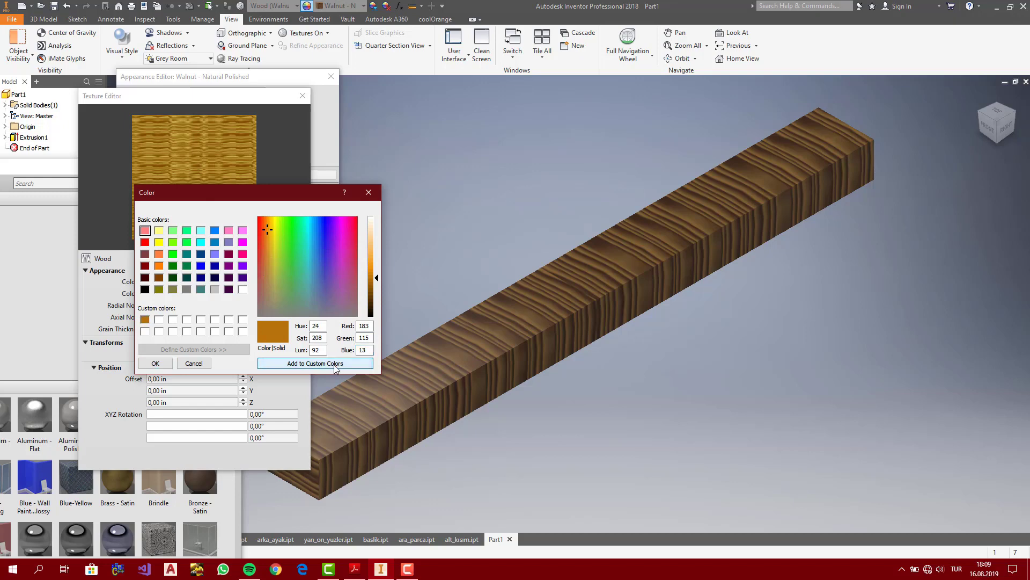
click(144, 320)
click(155, 363)
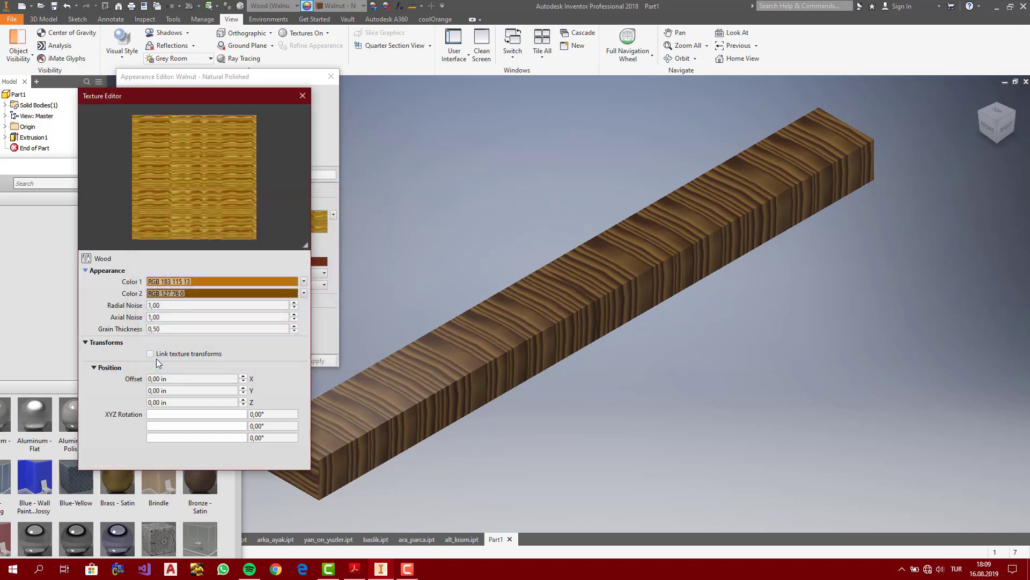
Set Color 2 of the wood texture to the custom color RGB 171 83 3
click(197, 293)
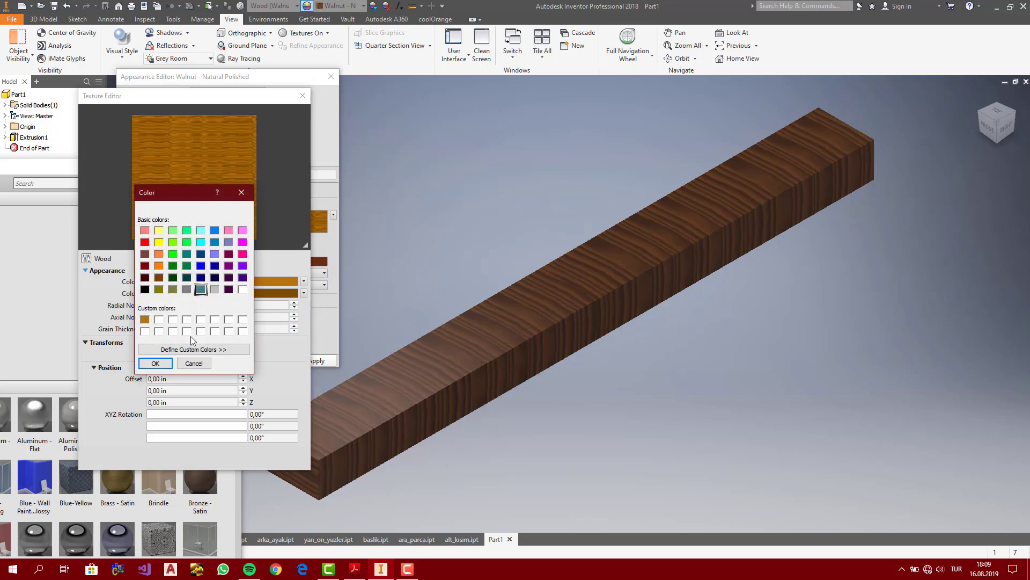
click(173, 349)
click(355, 326)
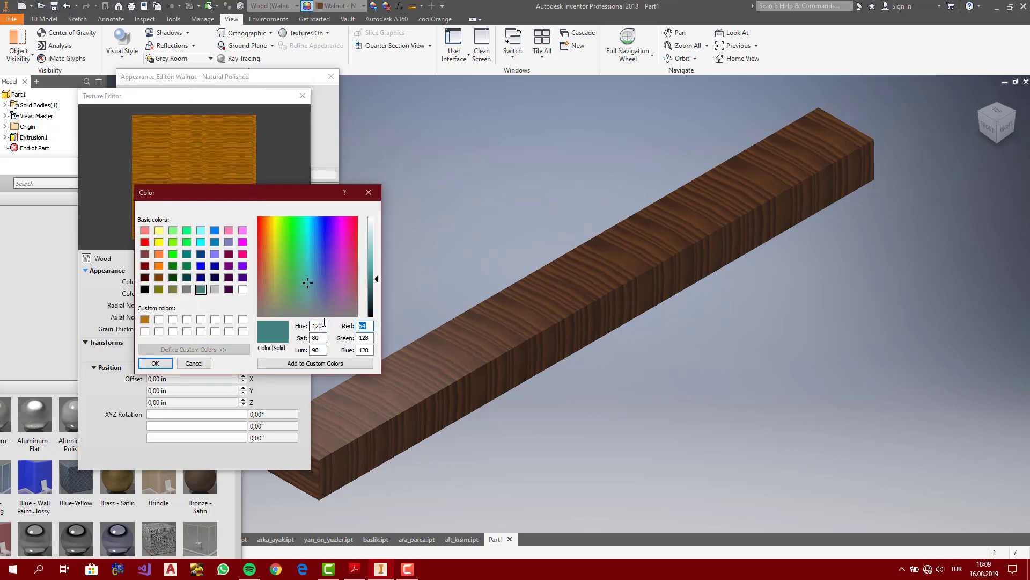
text(171)
key(Tab)
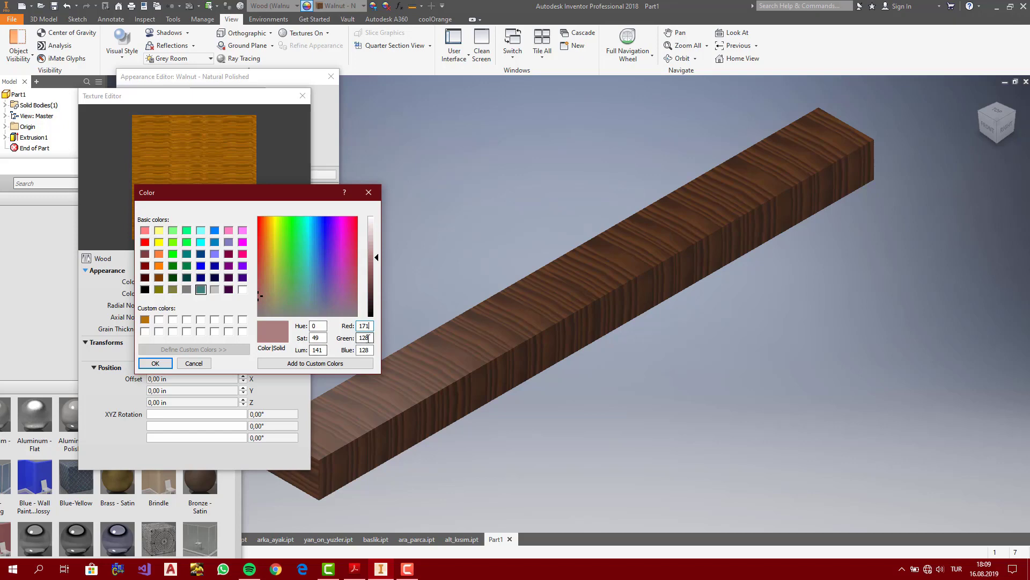
text(83)
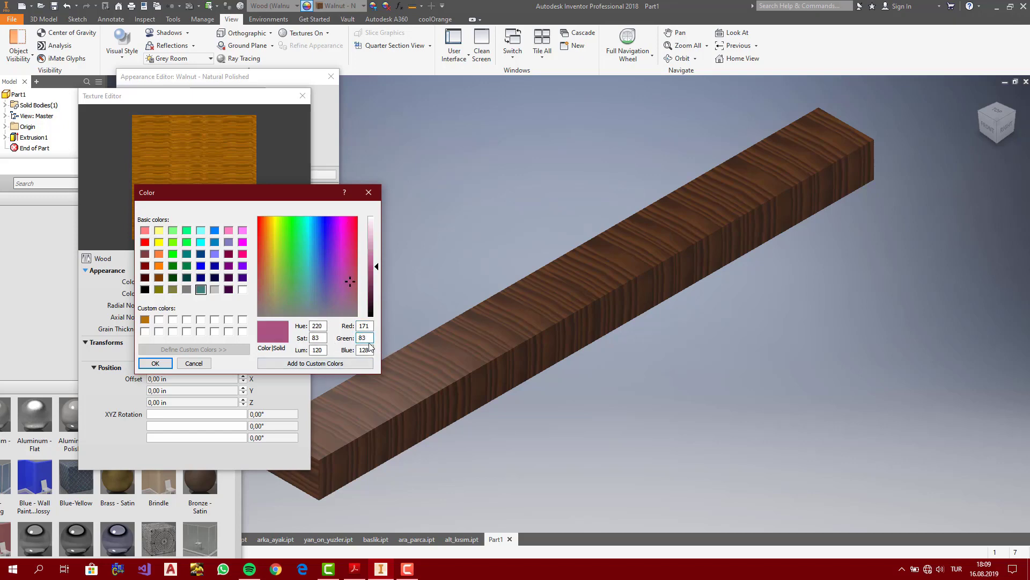
text(3)
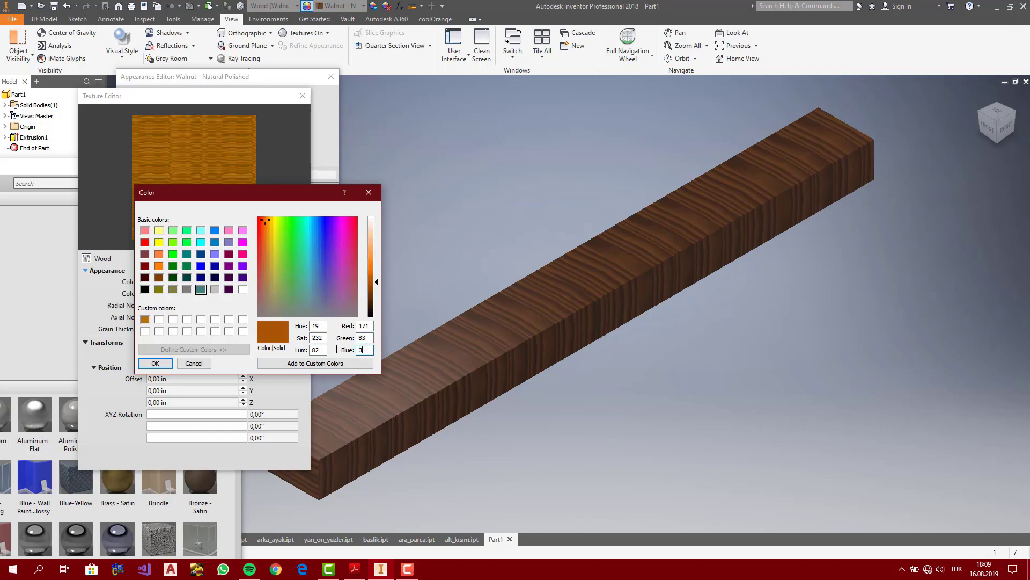
click(156, 363)
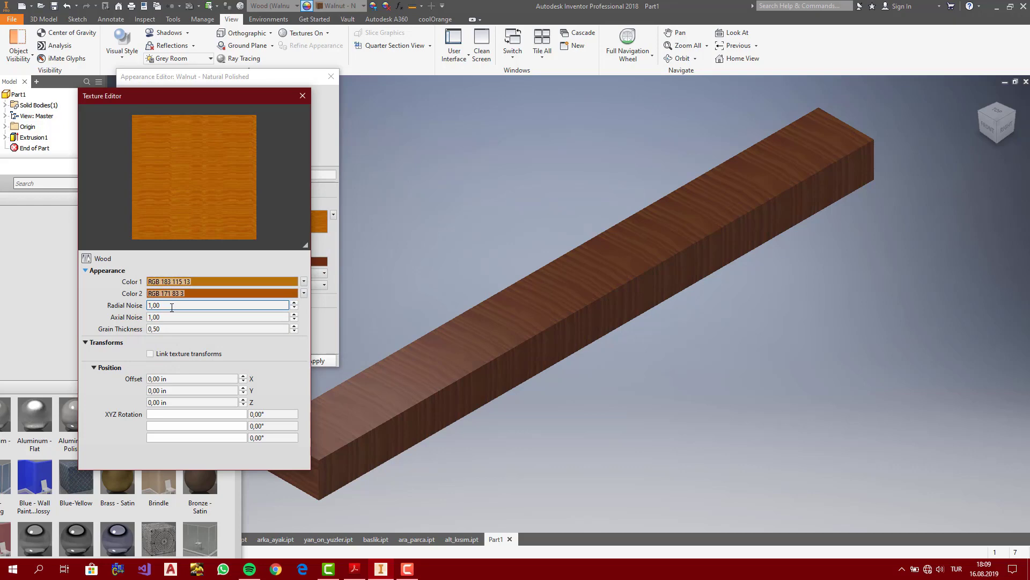
Set the wood texture's Radial Noise to 2, Axial Noise to 1.50 and Grain Thickness to 1
click(172, 305)
click(164, 306)
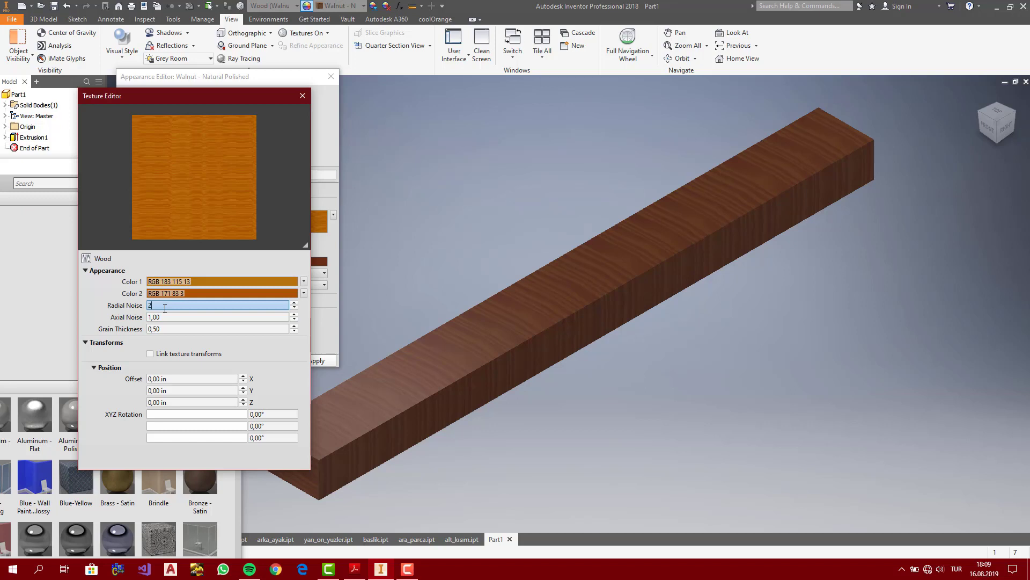
text(2)
key(Tab)
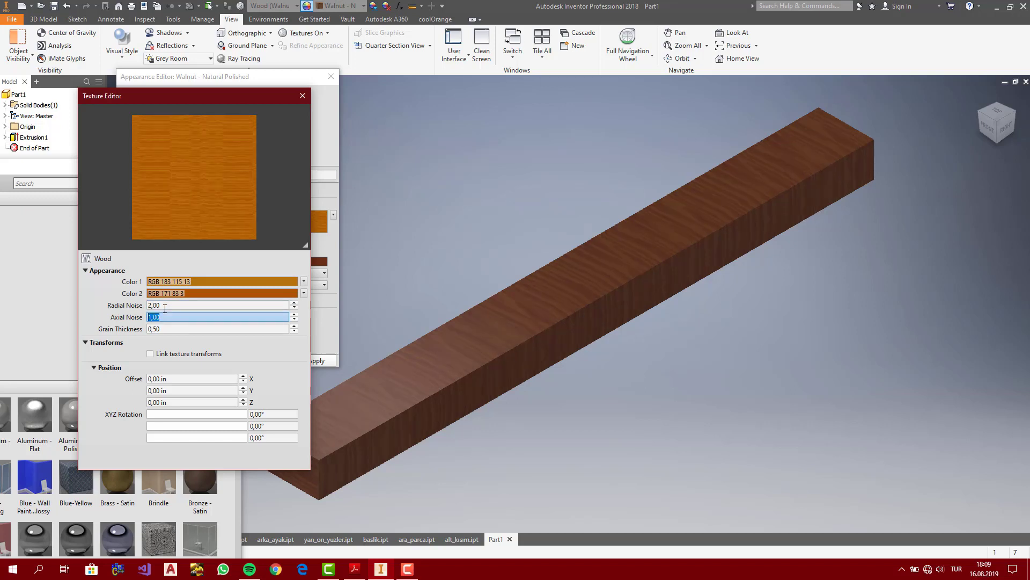
text(5)
key(Tab)
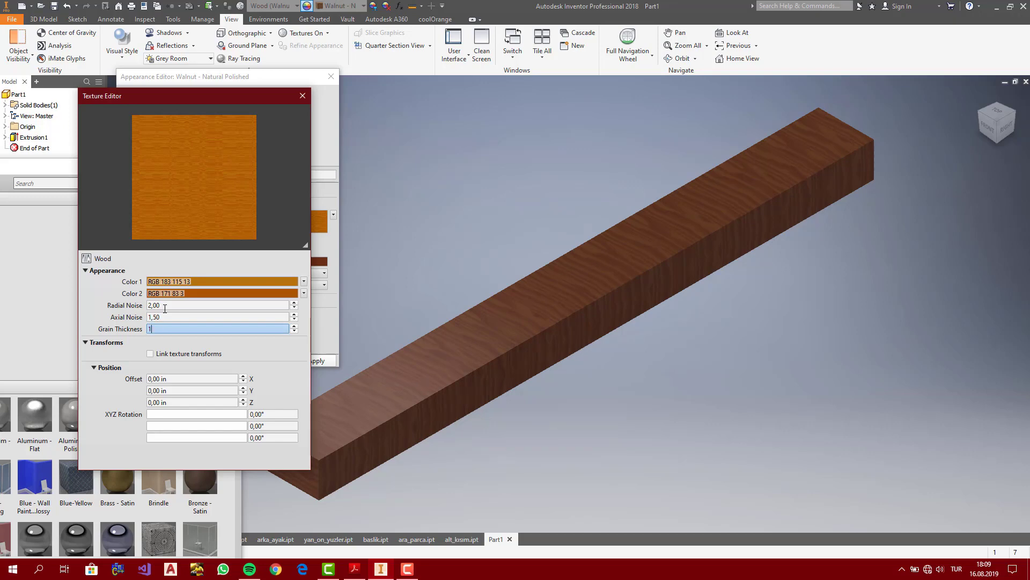
key(Return)
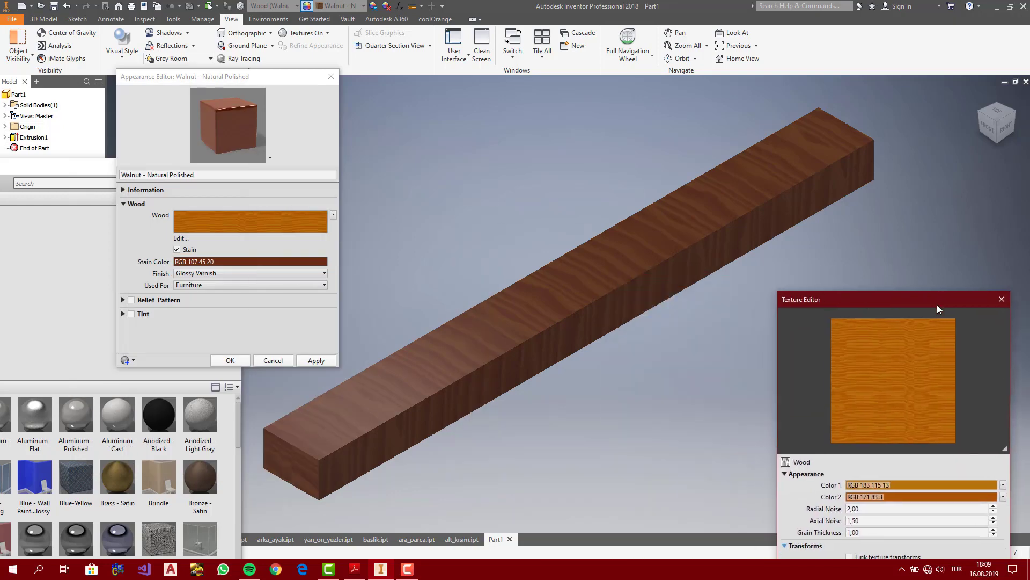
Apply the changes to the walnut appearance and close the texture editor, appearance editor and appearance browser
click(315, 360)
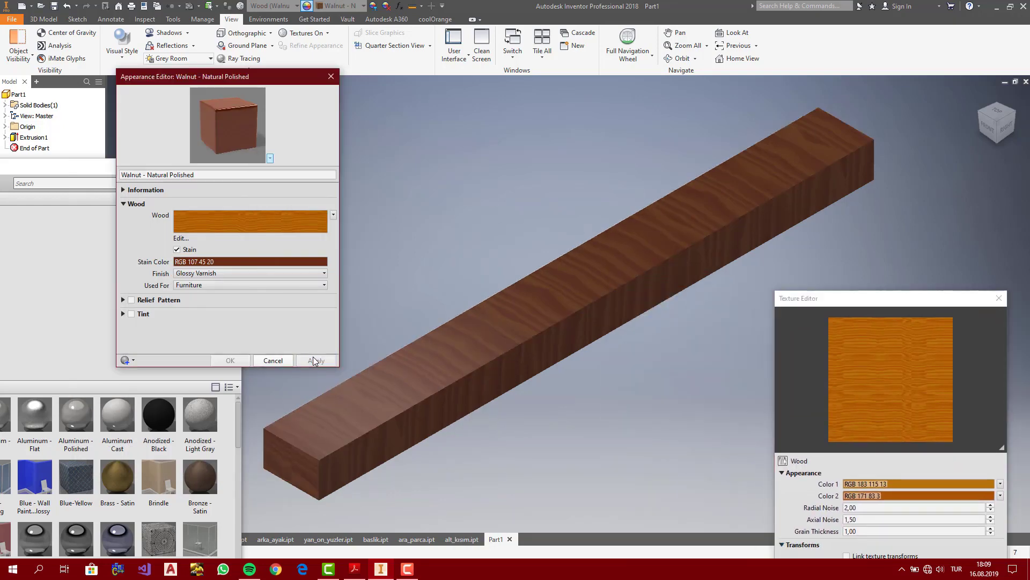
click(996, 298)
click(275, 360)
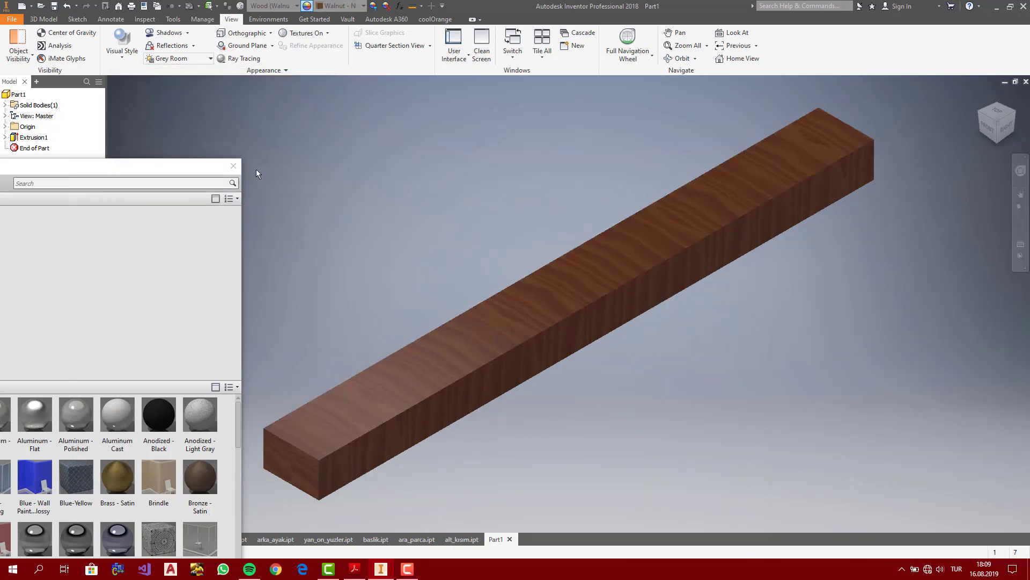
click(233, 165)
Start a new 2D sketch on the bar's 40 mm wide top face
click(986, 129)
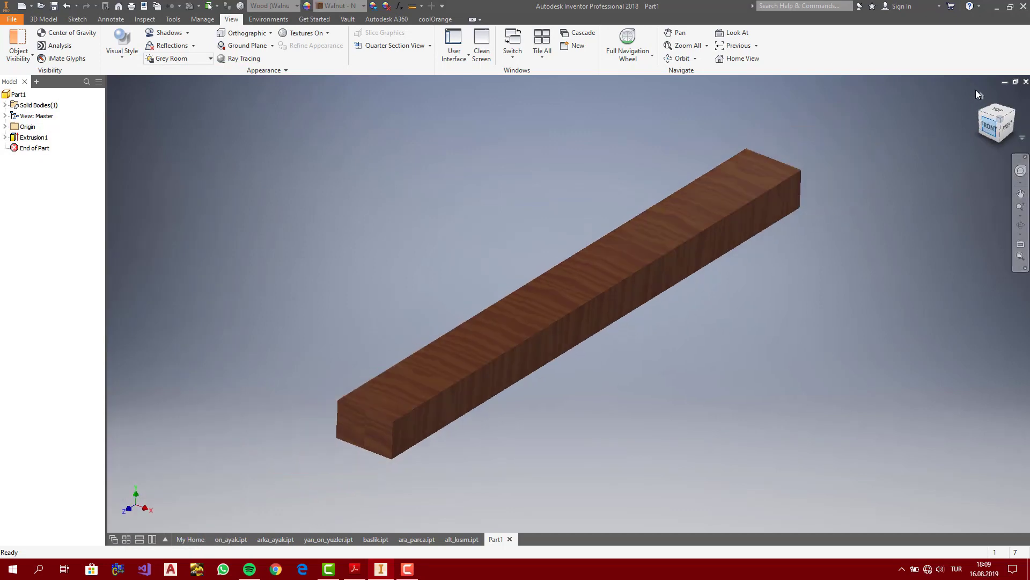
click(980, 96)
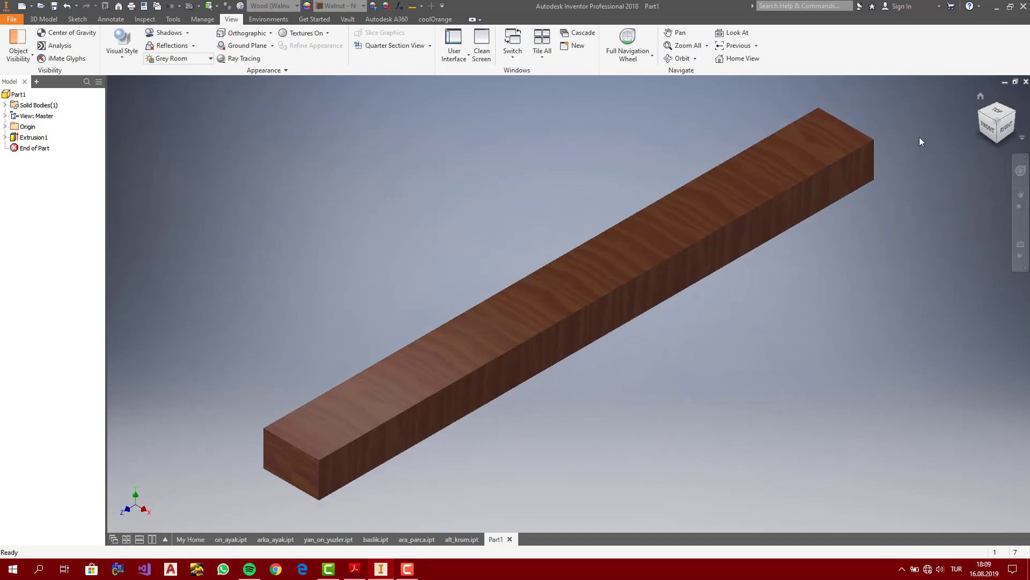
click(983, 122)
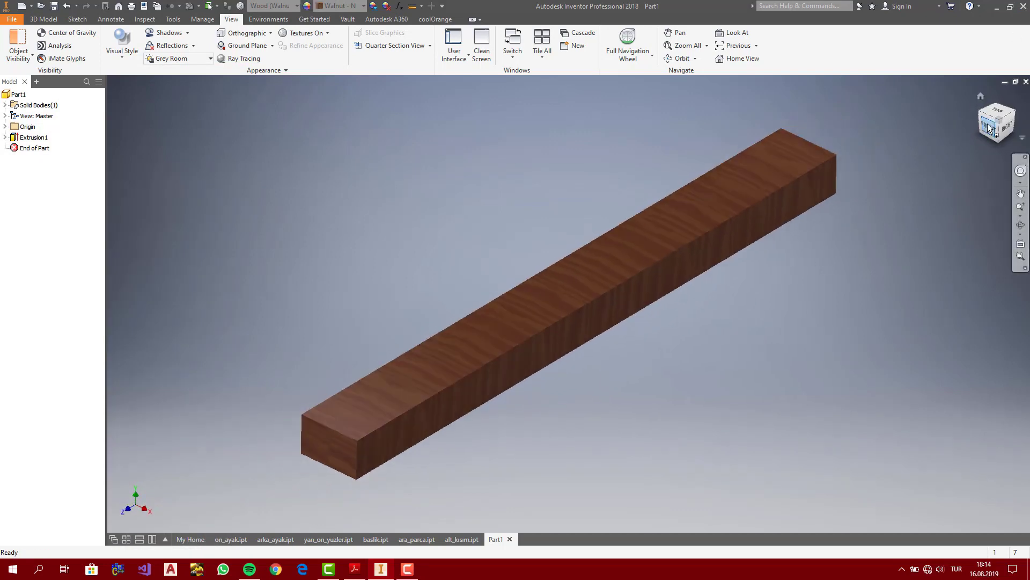
click(998, 108)
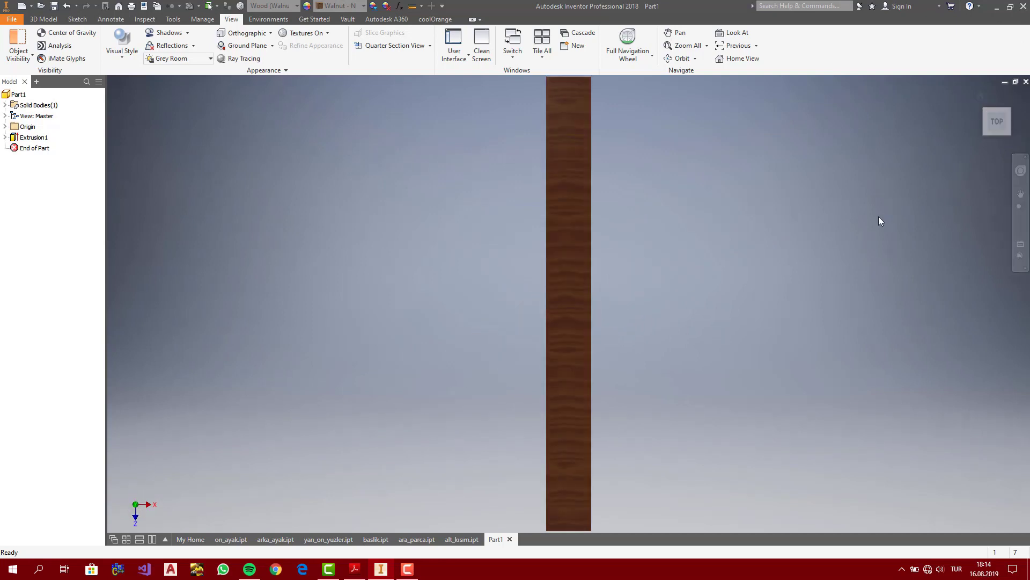
click(1008, 122)
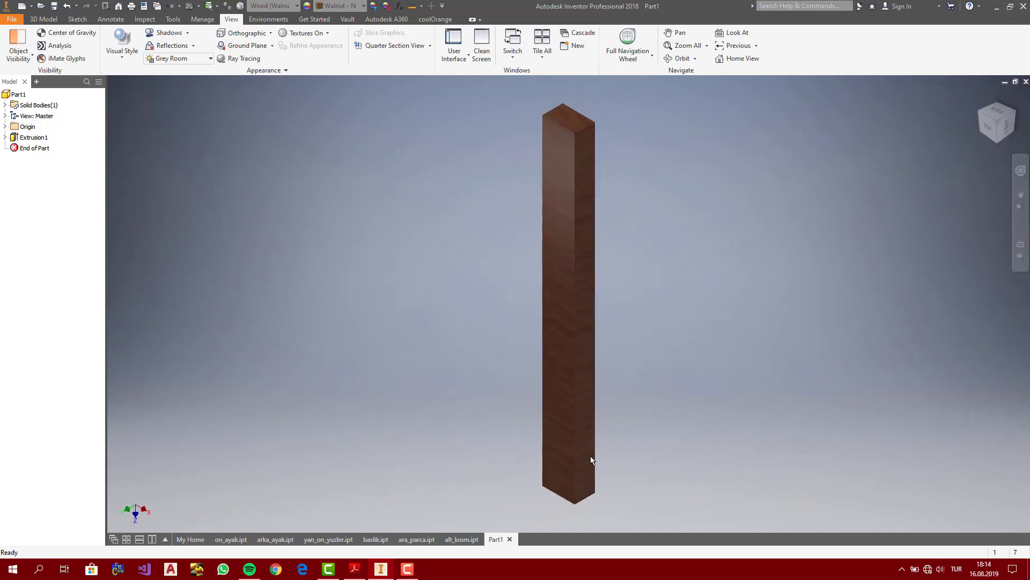
click(552, 425)
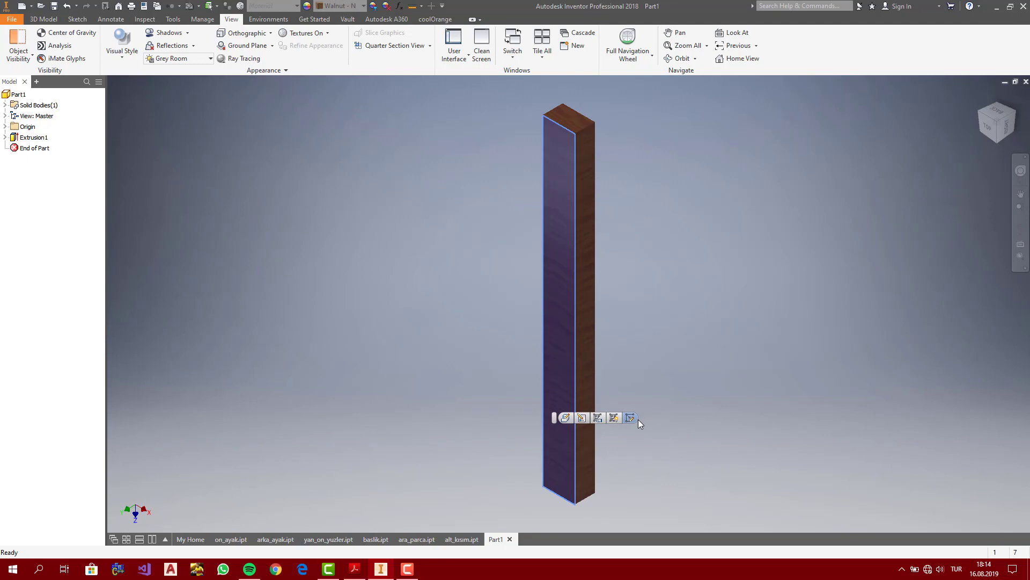
click(635, 418)
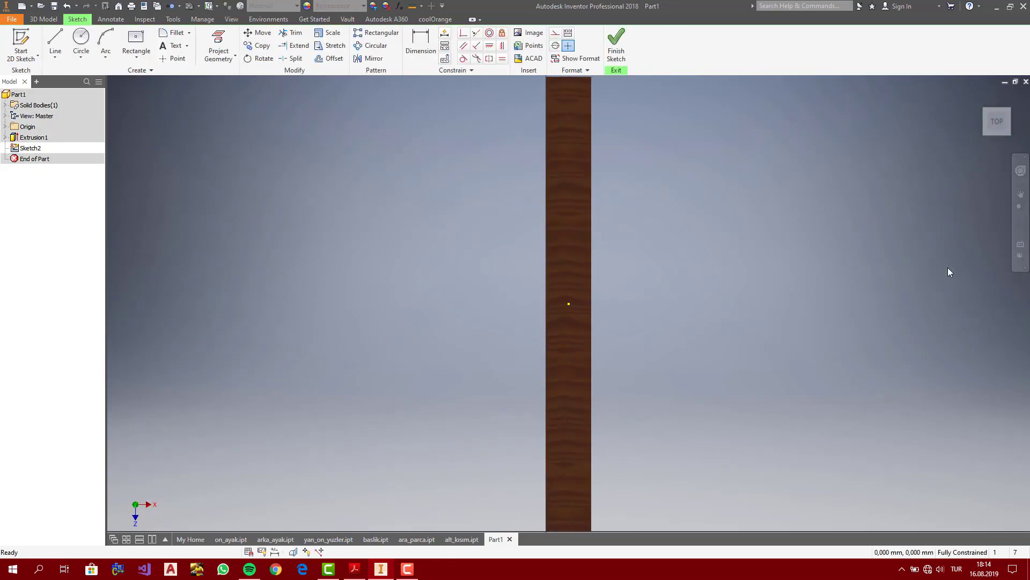
Draw a vertical line about 13 mm long up the bar's right edge from its lower right corner
click(1019, 207)
drag(722, 313, 714, 310)
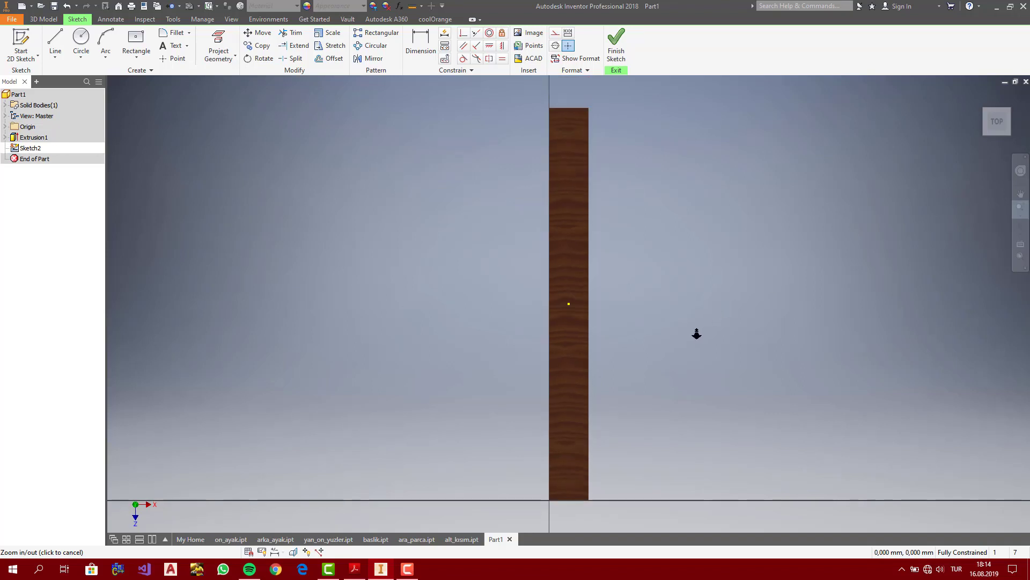
key(Escape)
click(55, 43)
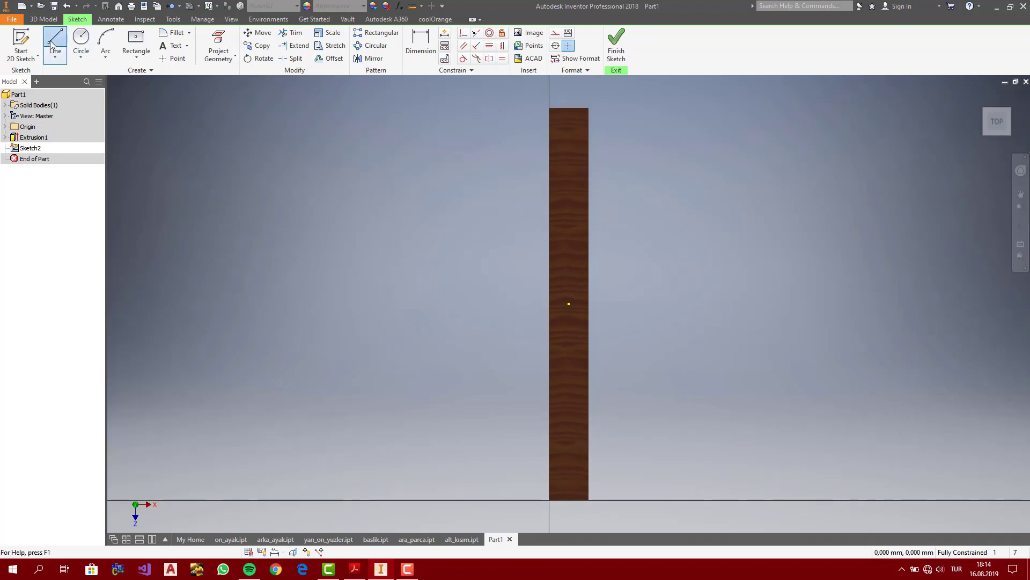
click(590, 497)
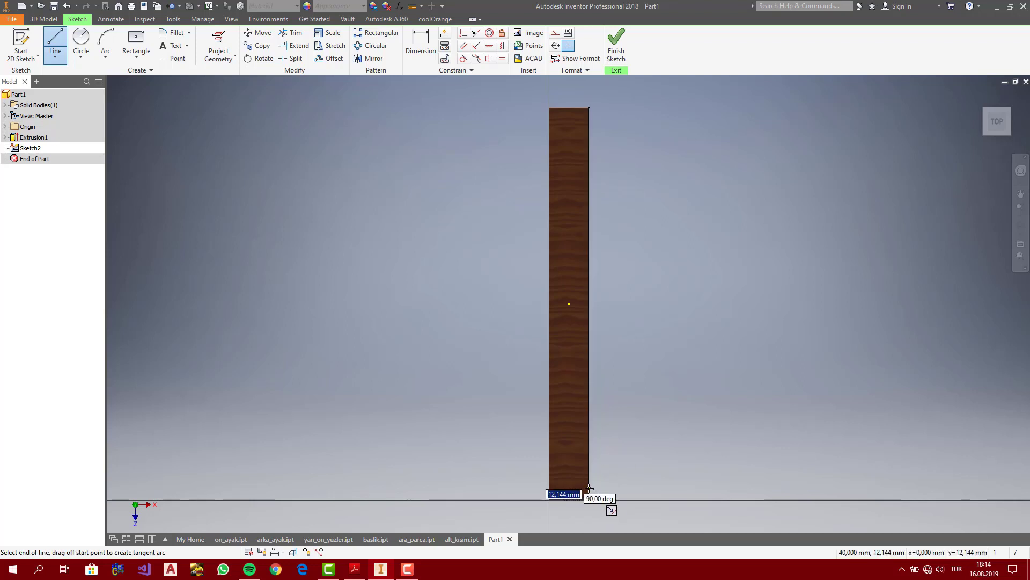
click(588, 487)
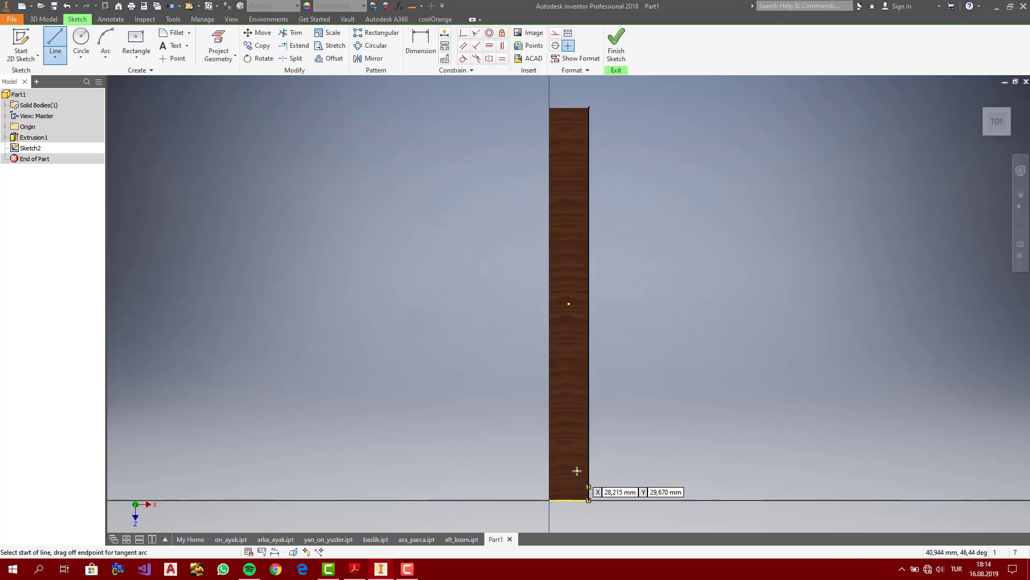
Draw a vertical line about 12 mm inside the right edge, continued by a slanted line to the edge about 107 mm above the bar's lower end
click(577, 471)
click(577, 415)
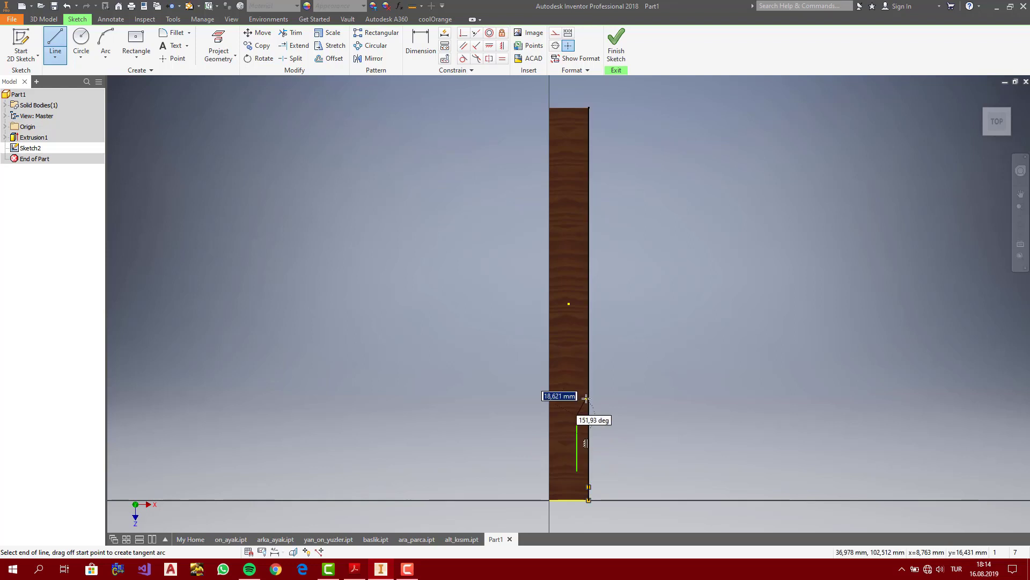
click(589, 396)
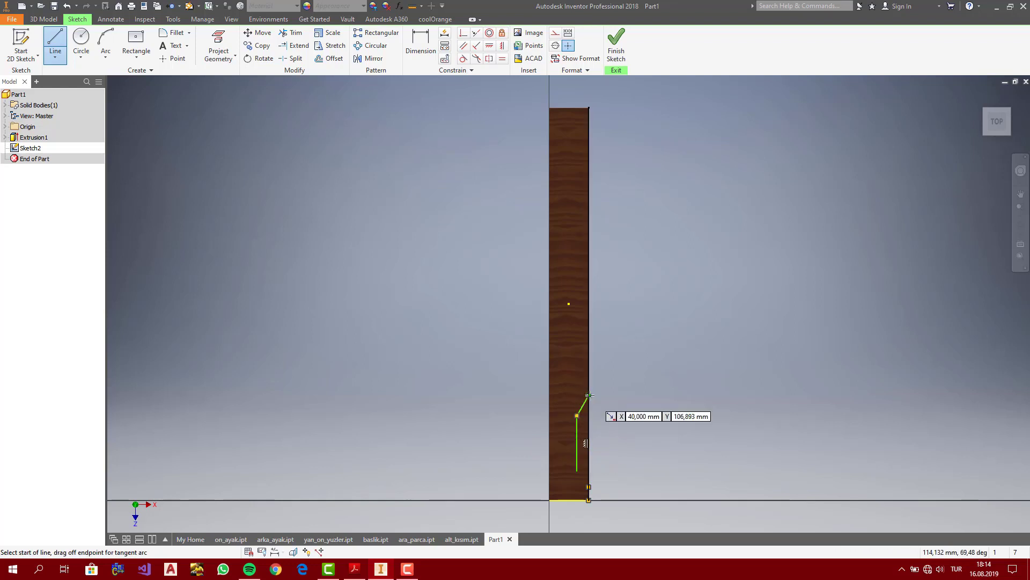
key(Escape)
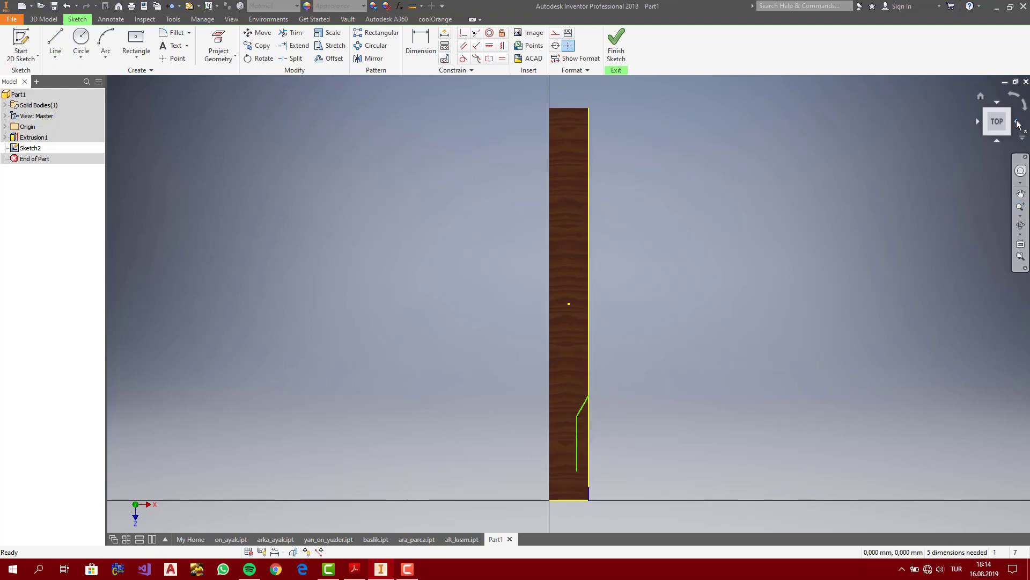
Show the sketch constraints and draw a slanted line about 19 mm long from the inner vertical line's lower end to the short edge line's upper end
click(996, 122)
key(F8)
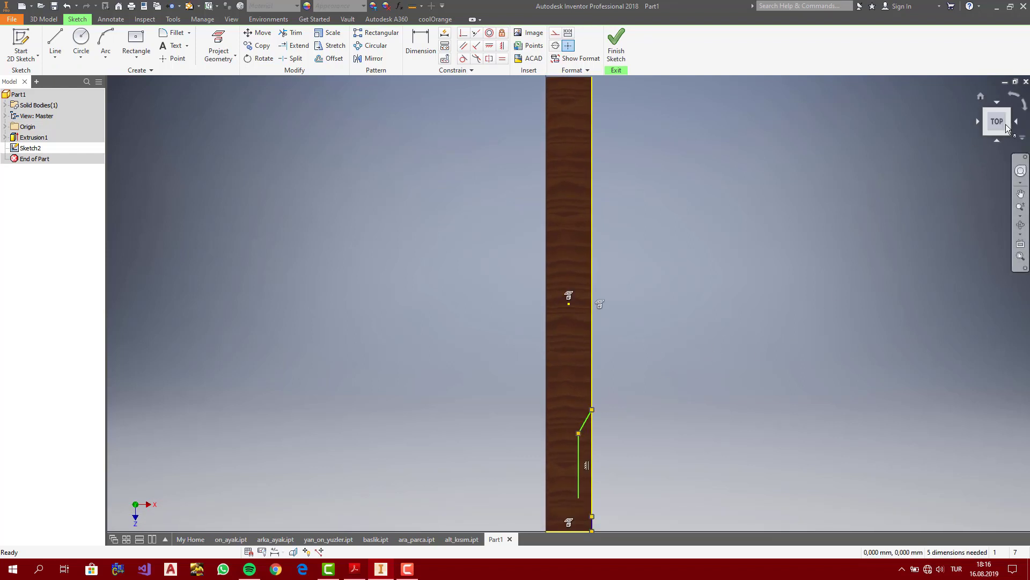
click(1021, 206)
drag(766, 317, 758, 304)
key(Escape)
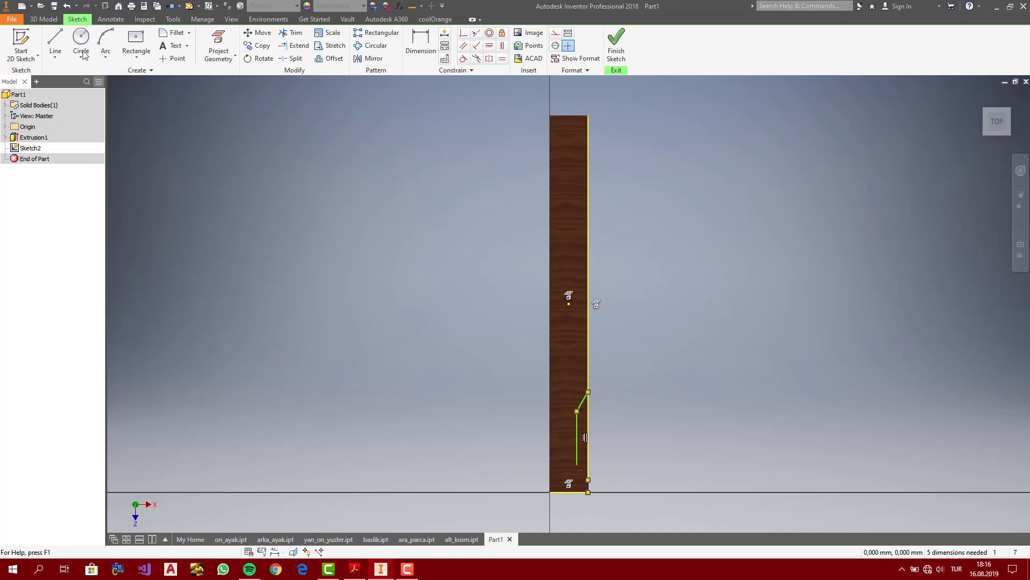
click(63, 44)
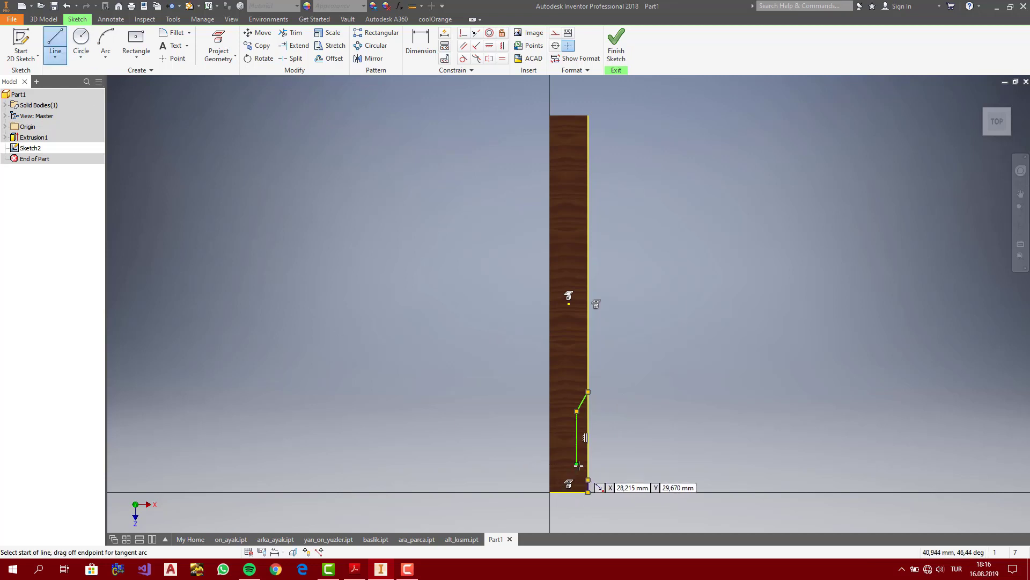
click(577, 464)
scroll(589, 475, up, 3)
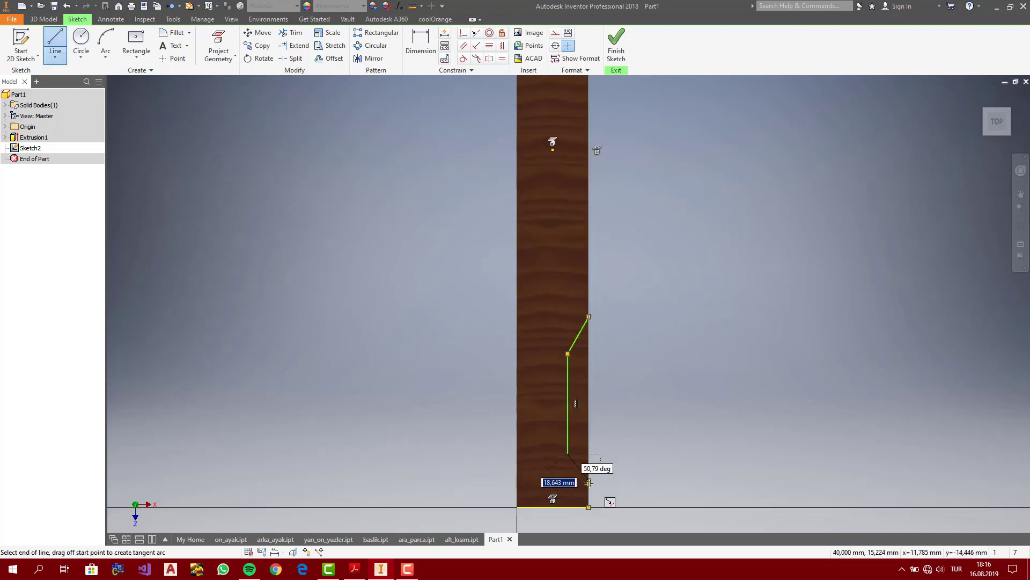
click(588, 483)
key(Escape)
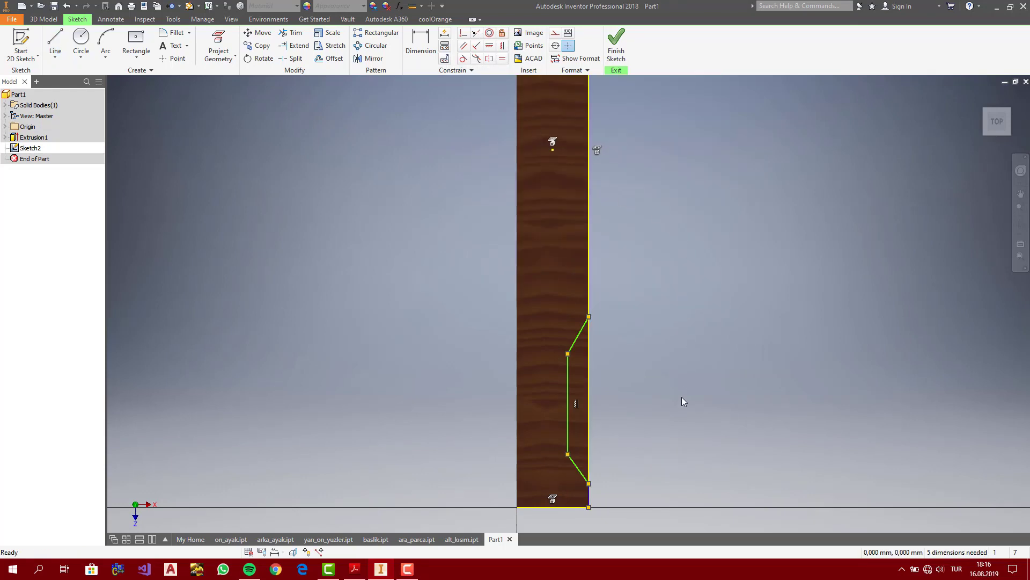
click(1002, 125)
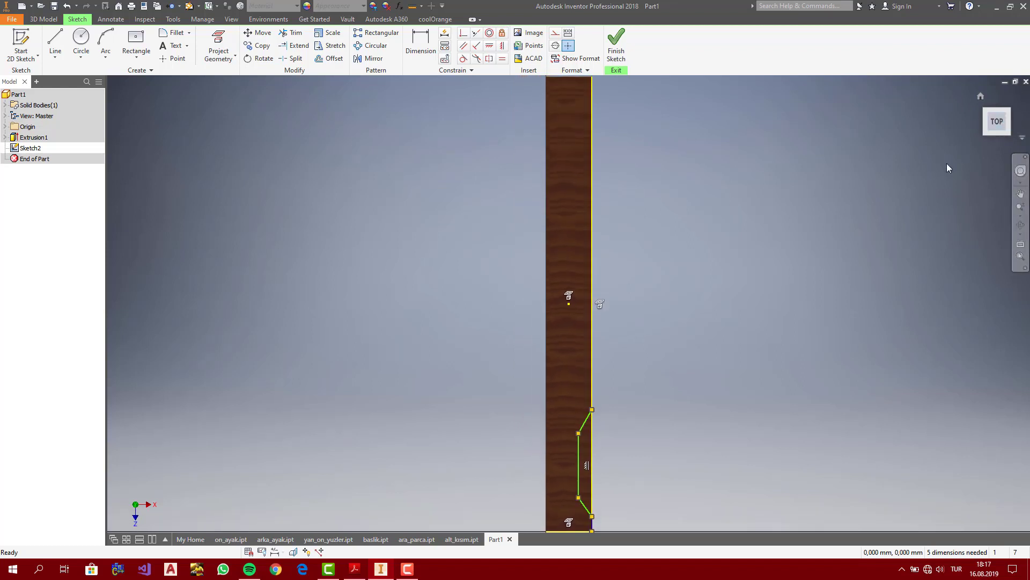
click(421, 42)
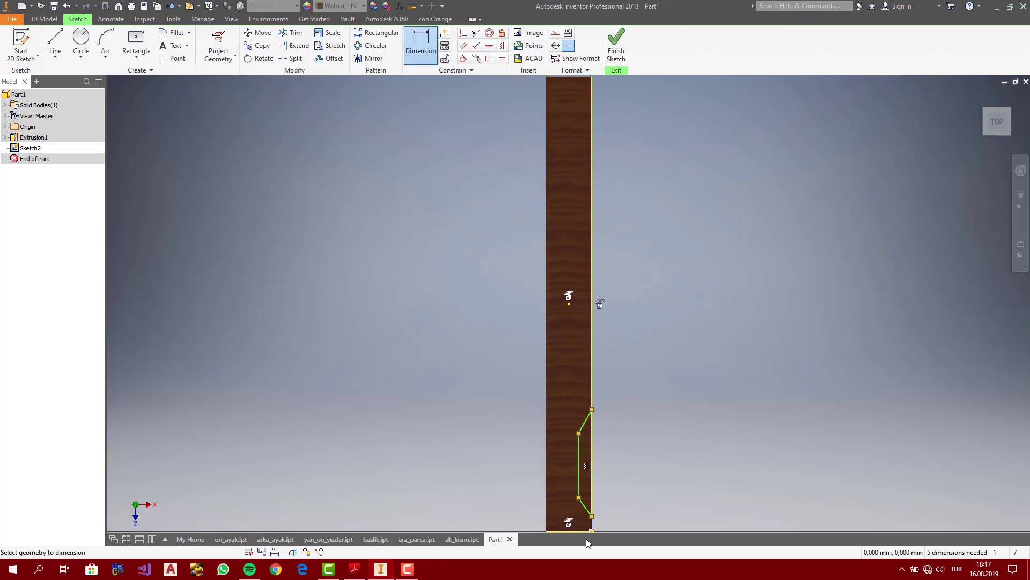
scroll(592, 531, down, 2)
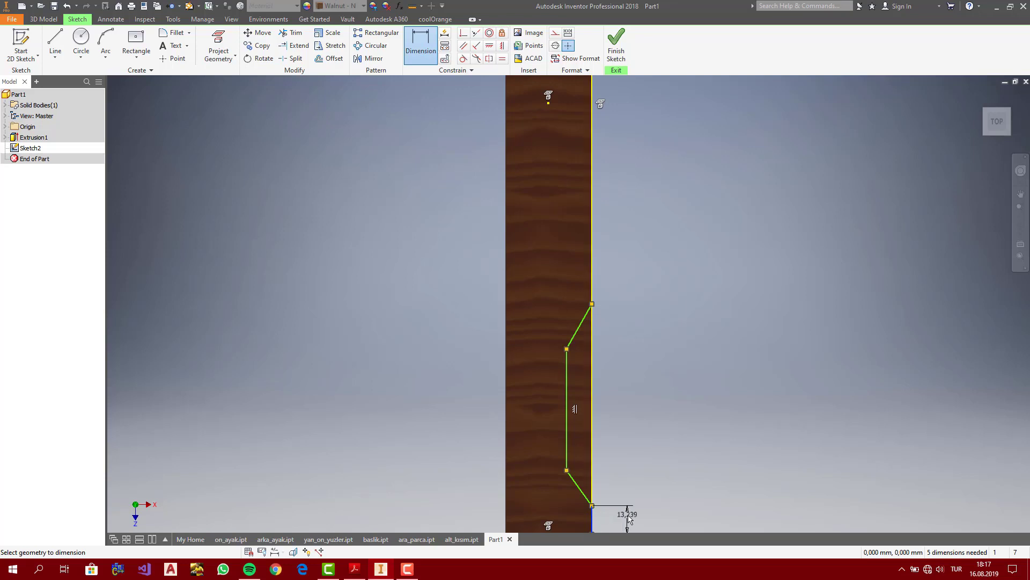
key(Escape)
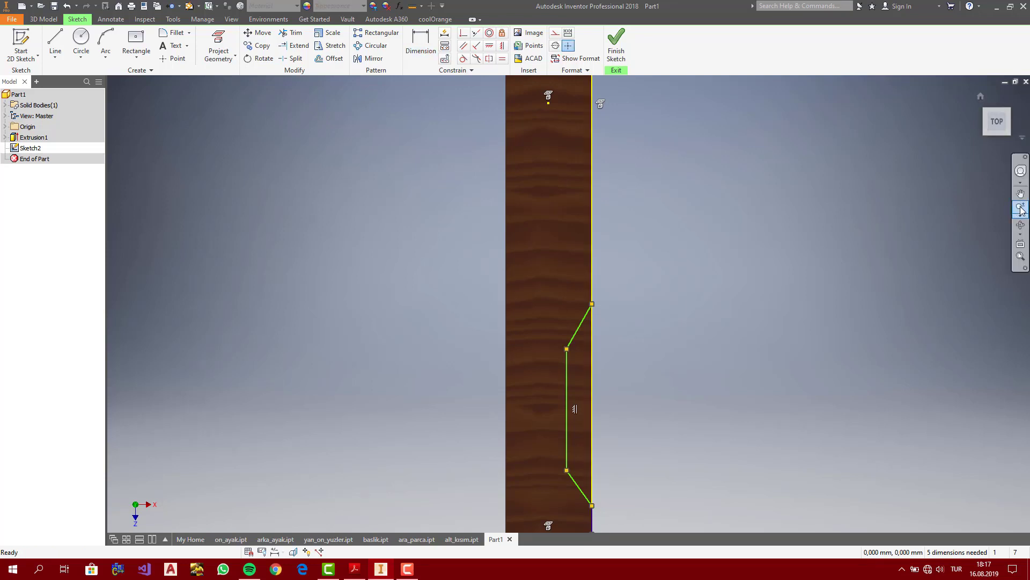
Dimension the short line on the bar's right edge, up from its lower right corner, to 10 mm
click(1021, 208)
drag(775, 361, 760, 354)
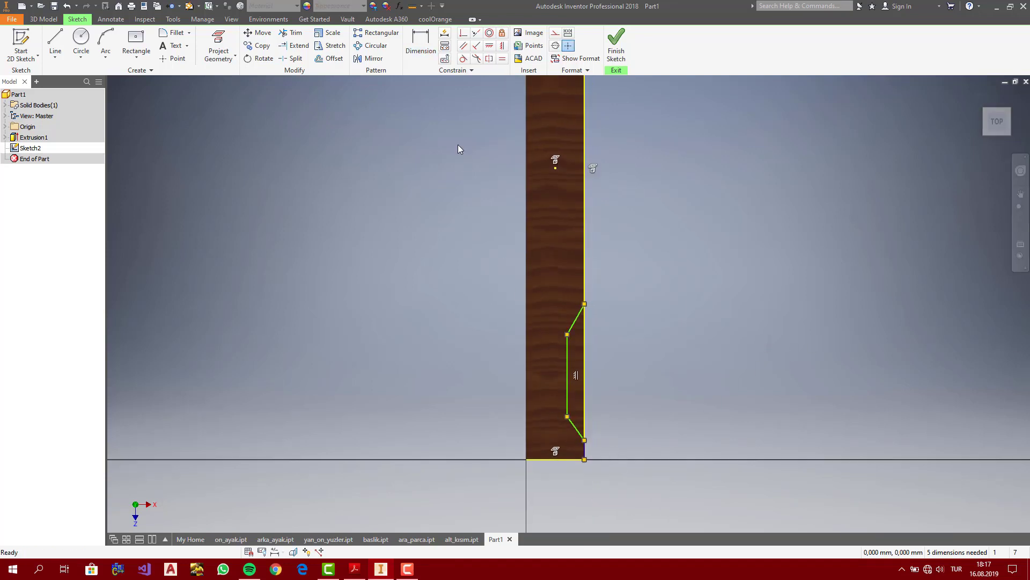
click(421, 43)
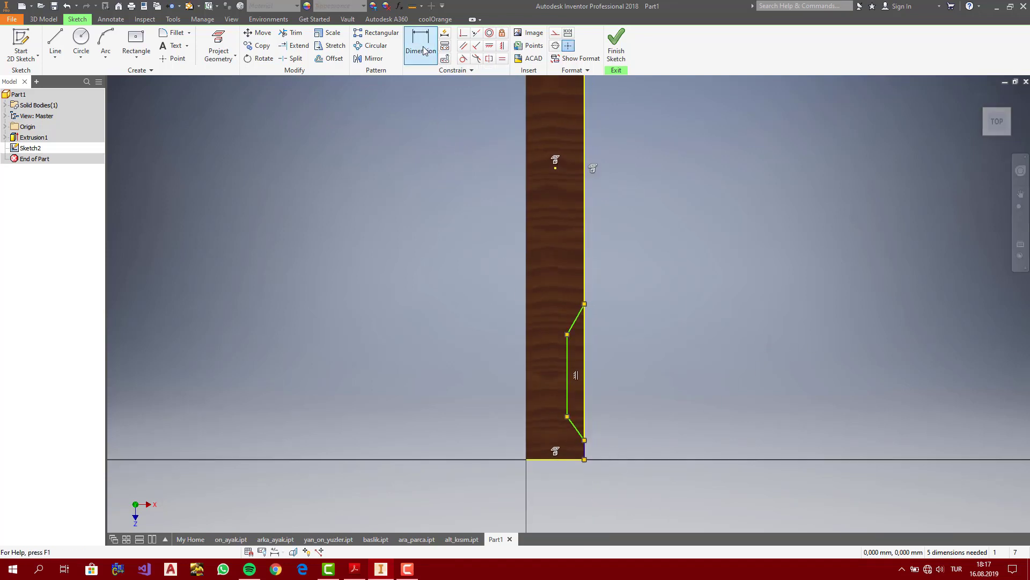
click(602, 451)
click(607, 447)
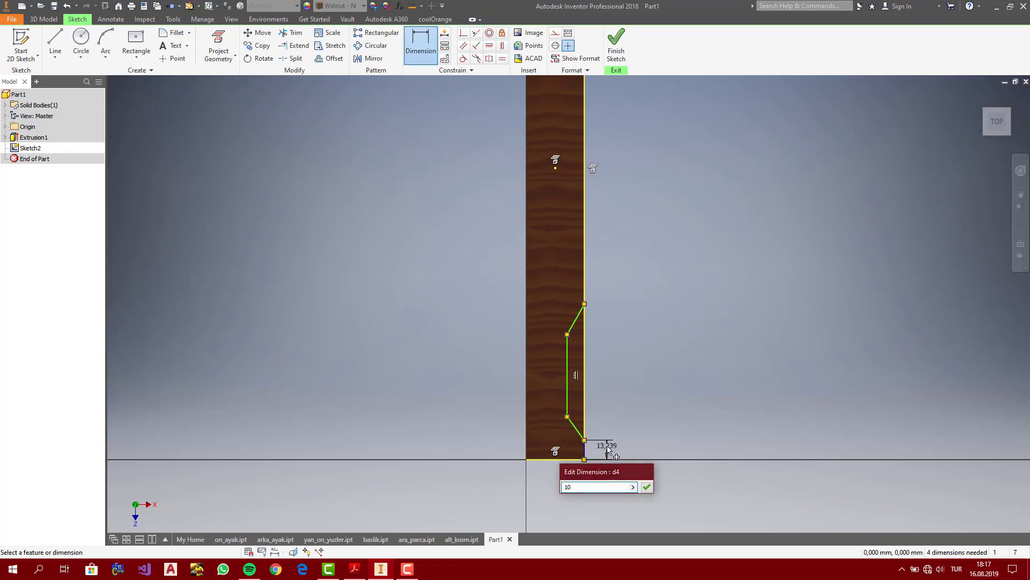
key(Return)
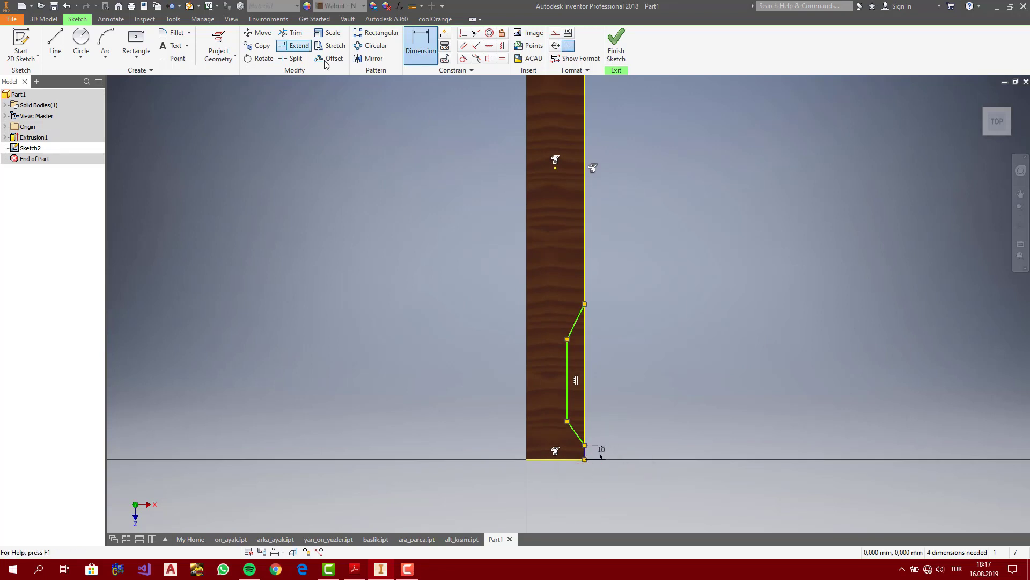
Dimension the vertical height of the notch's lower slanted line to 10 mm
click(578, 439)
click(641, 431)
text(10)
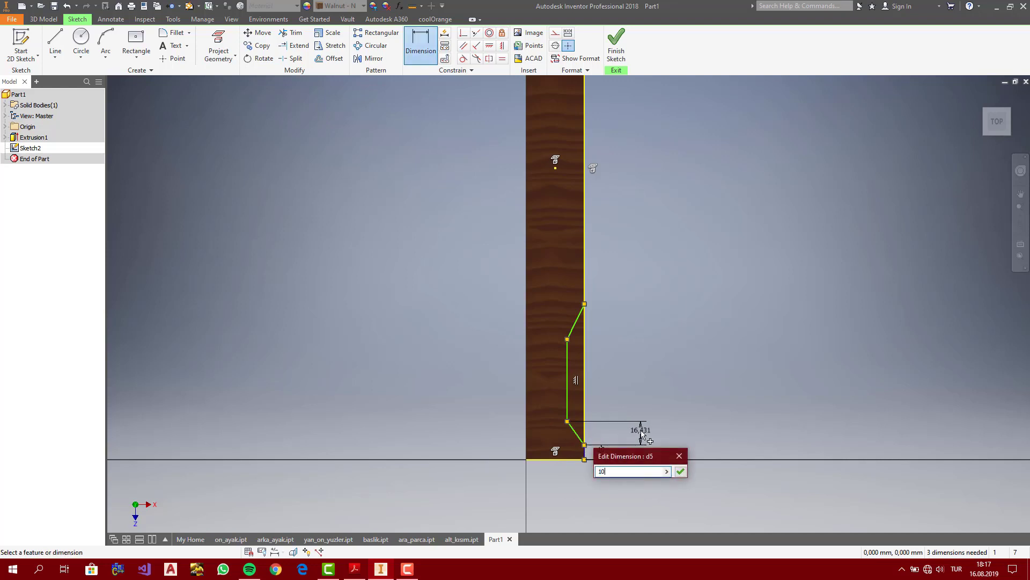
key(Return)
scroll(578, 457, up, 3)
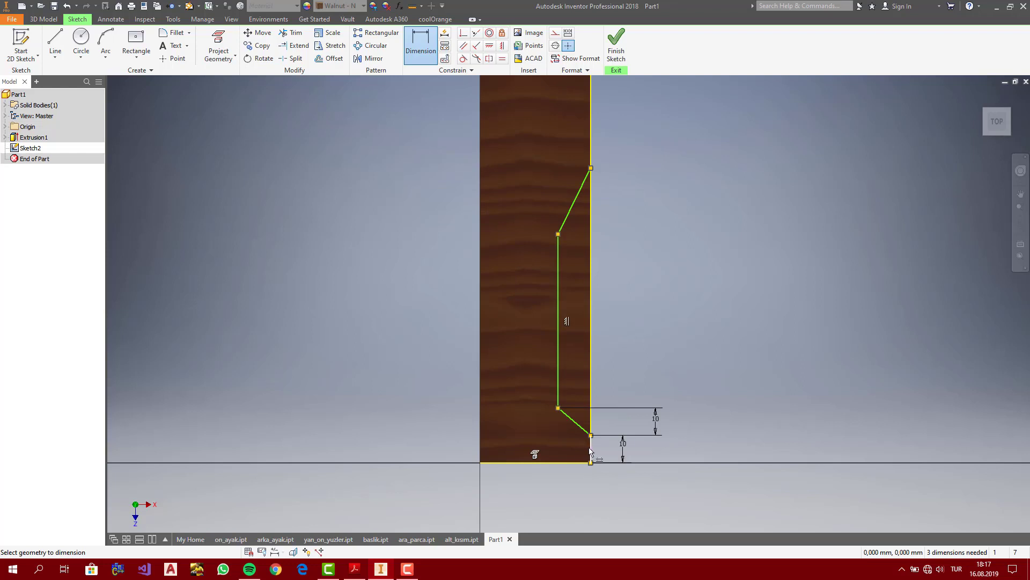
click(582, 431)
click(591, 448)
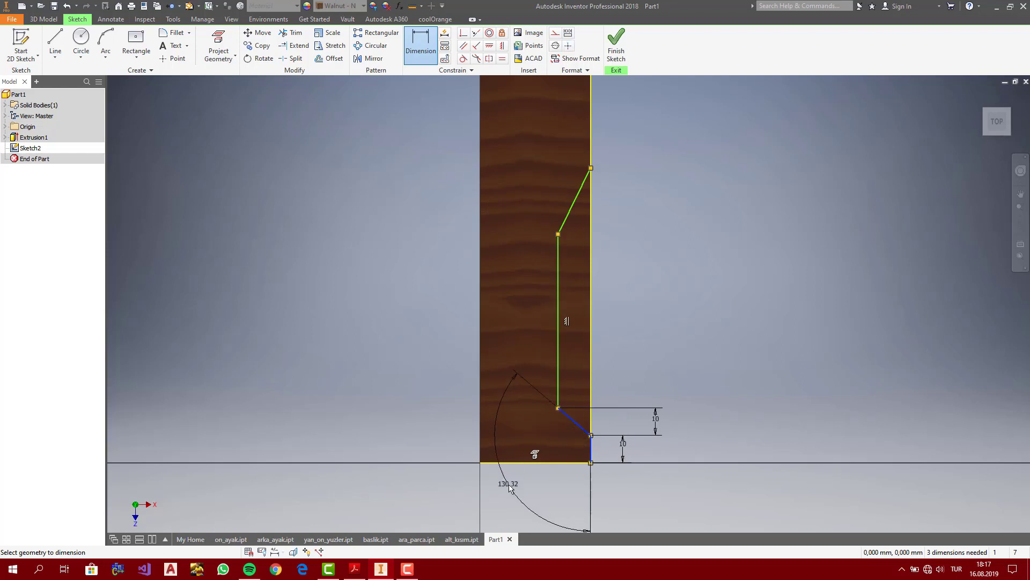
click(510, 487)
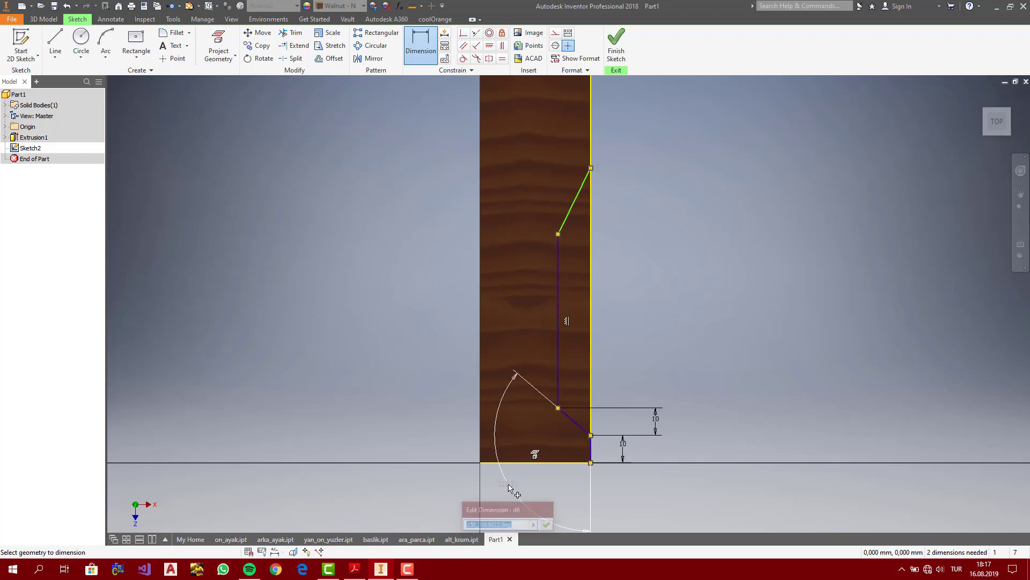
key(Return)
key(Escape)
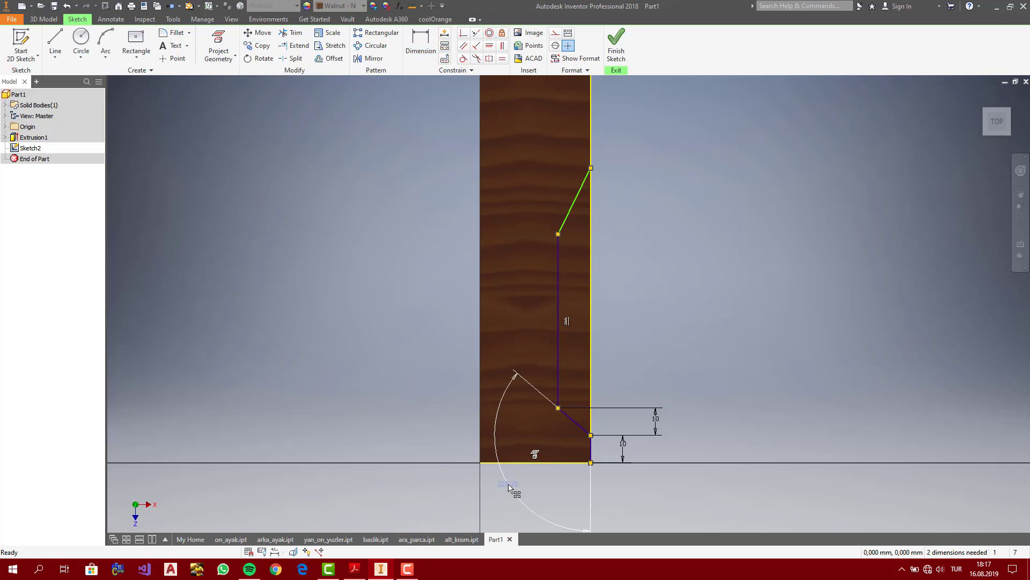
right_click(509, 486)
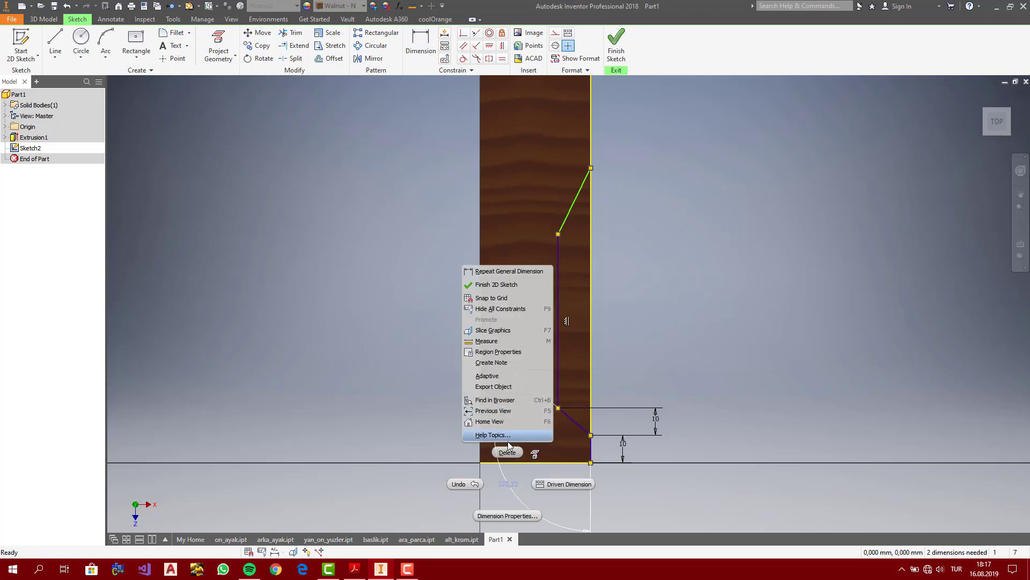
click(507, 453)
Set a 45° angle between the notch's lower slanted line and the bar's right edge
click(424, 43)
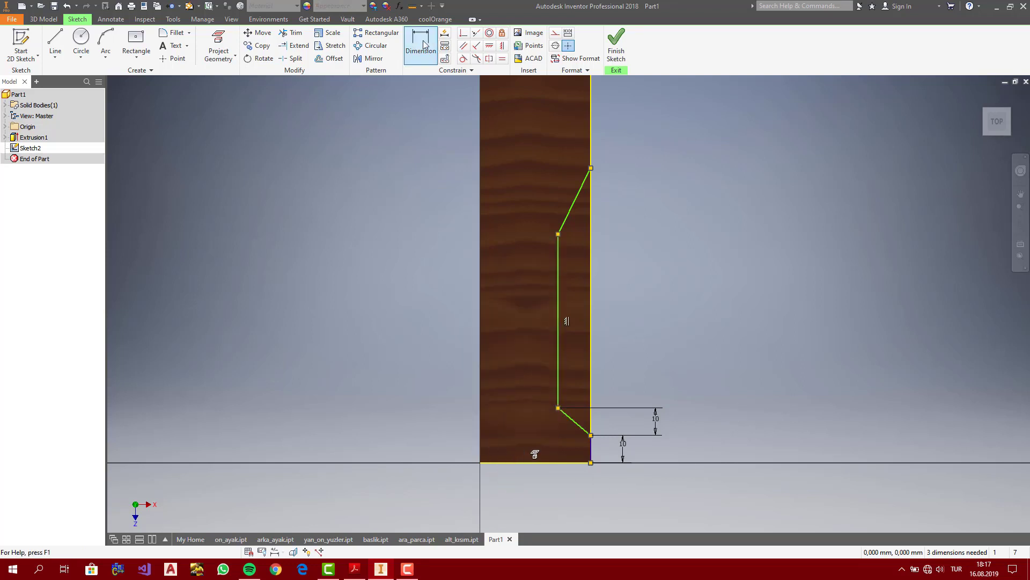
click(577, 426)
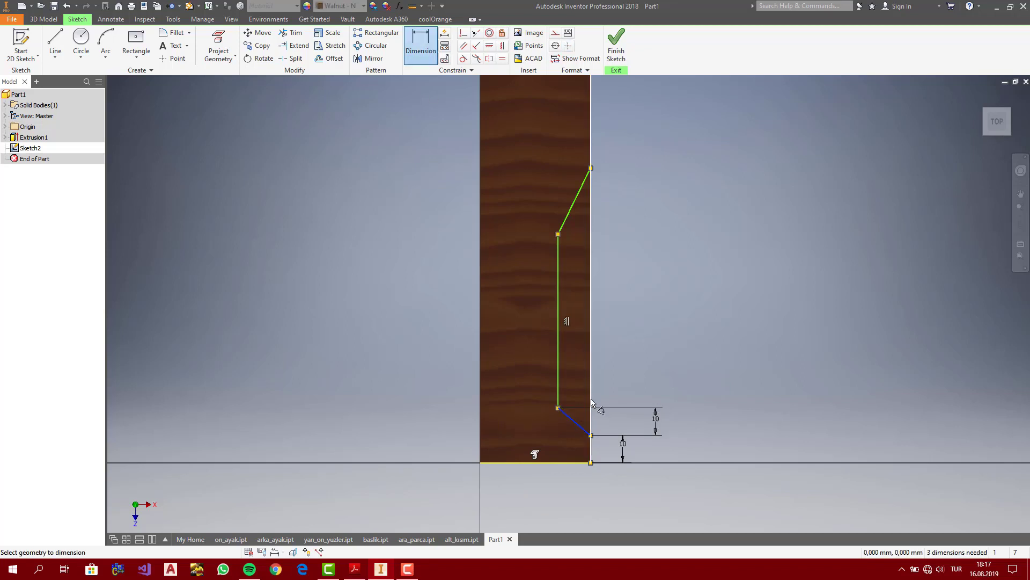
click(590, 403)
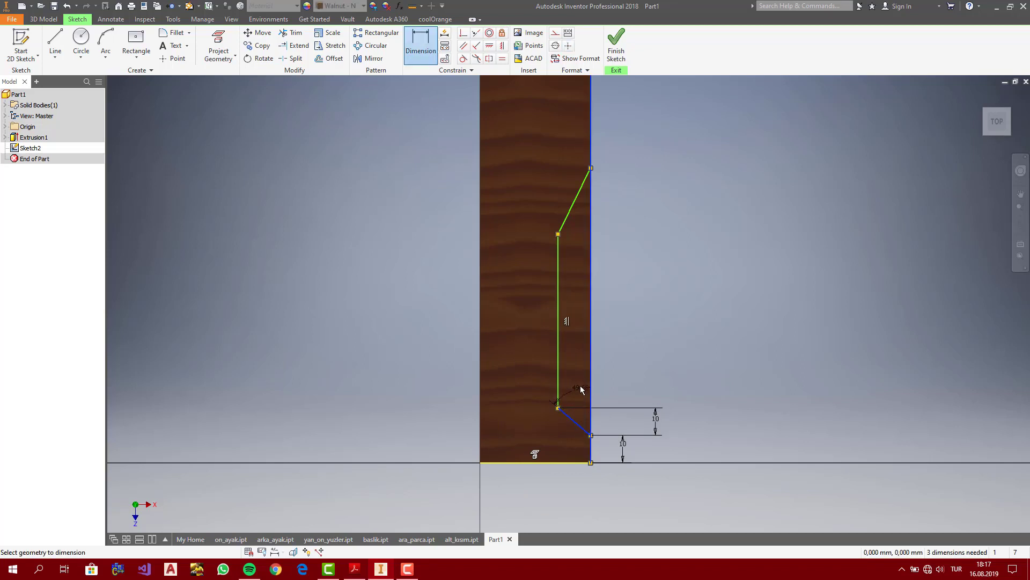
click(573, 375)
text(45)
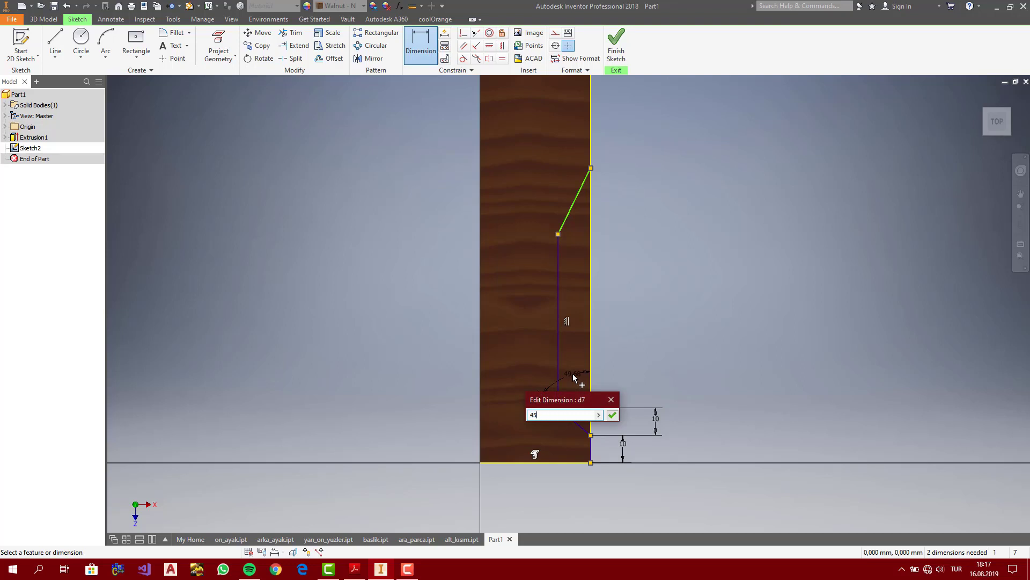
key(Return)
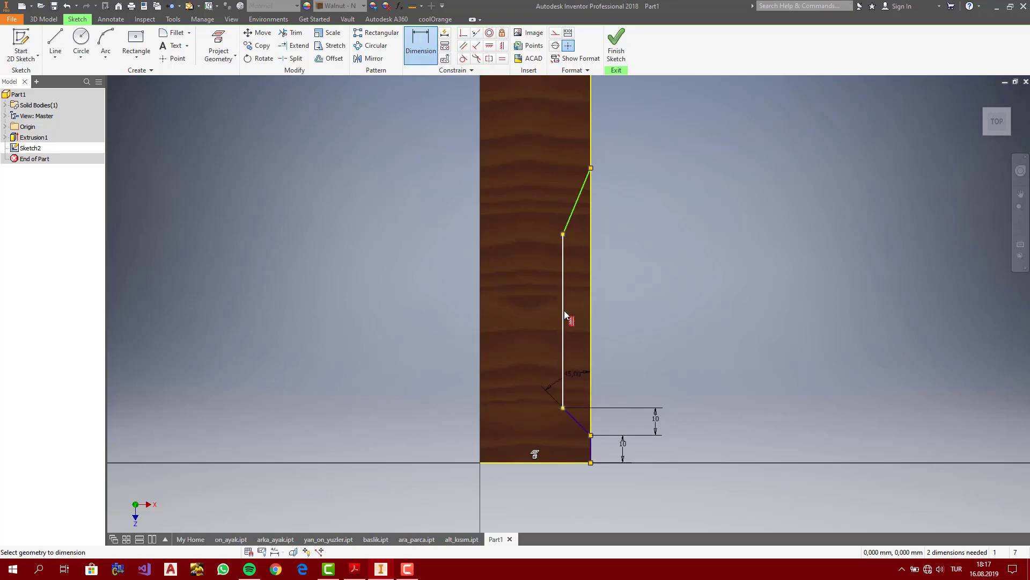
key(Escape)
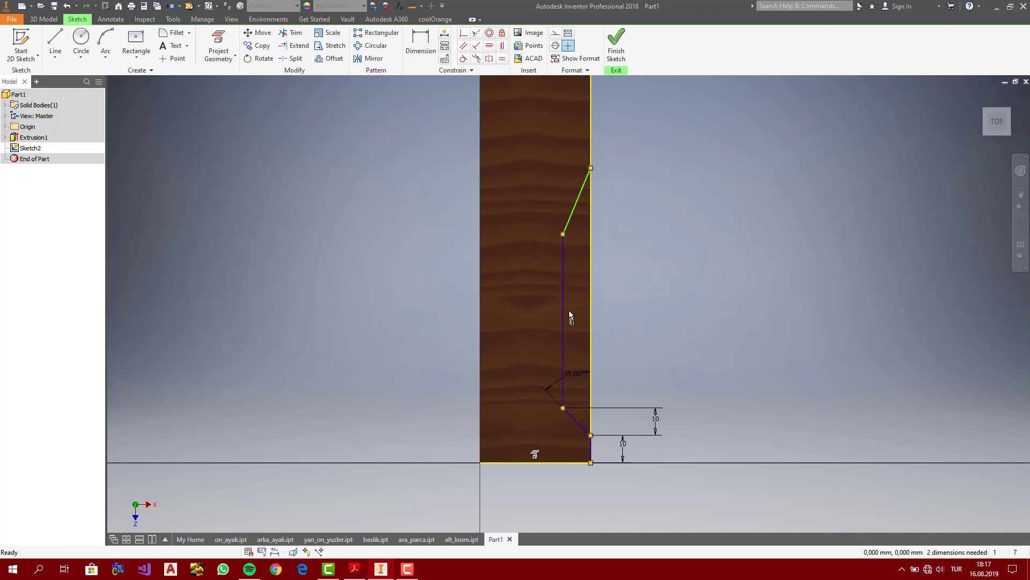
Dimension the length of the notch's inner vertical line to 100 mm
click(420, 43)
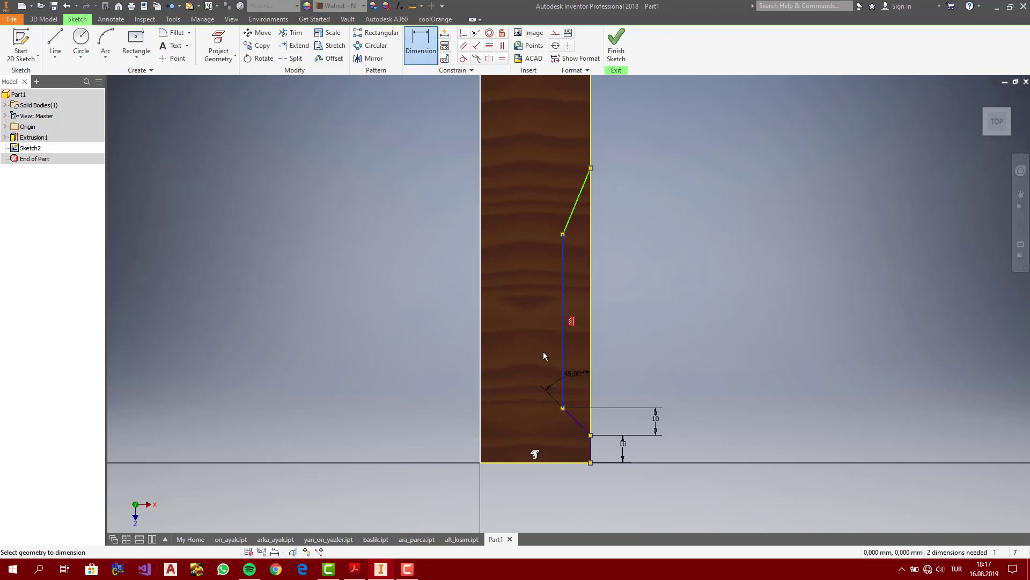
click(563, 408)
click(650, 345)
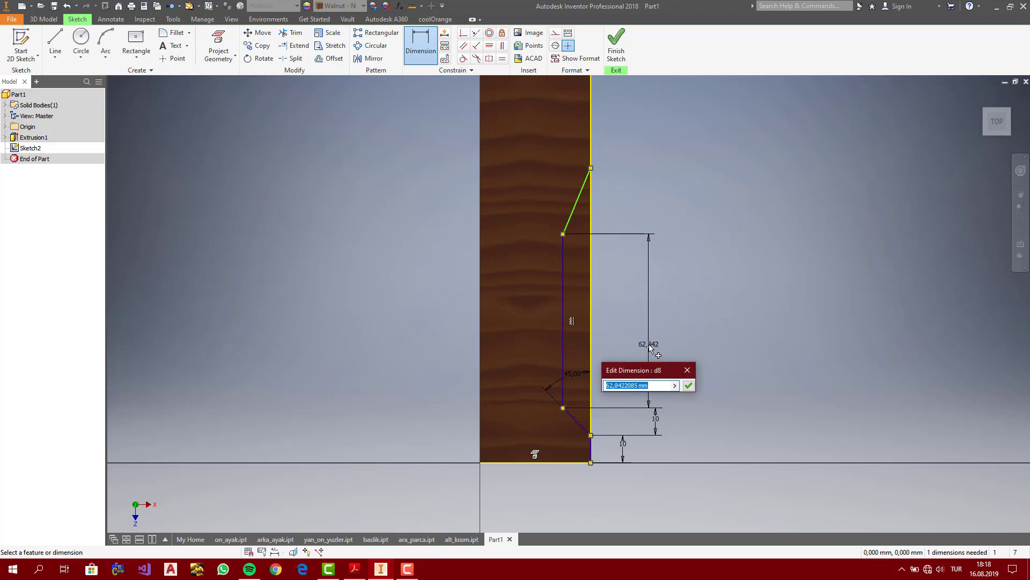
key(Return)
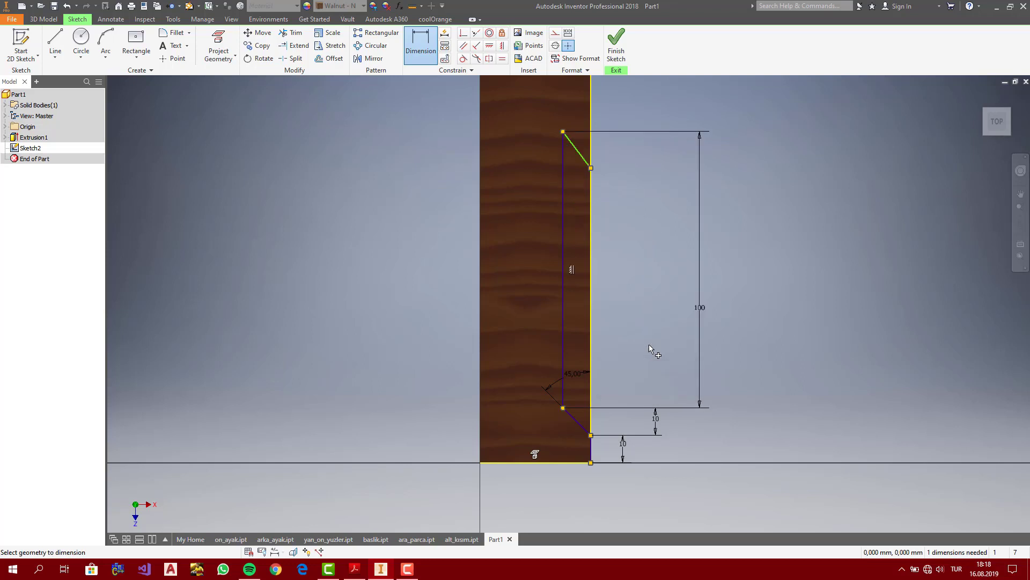
key(Escape)
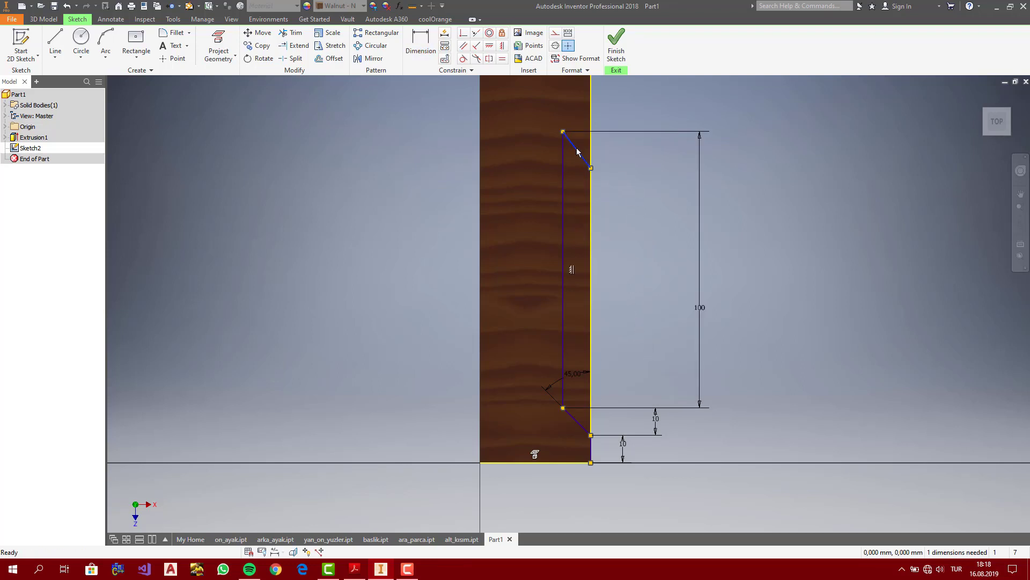
Delete the notch's upper slanted line and redraw it from the inner line's upper end to the bar's right edge, rising about 16 mm
click(577, 152)
key(Delete)
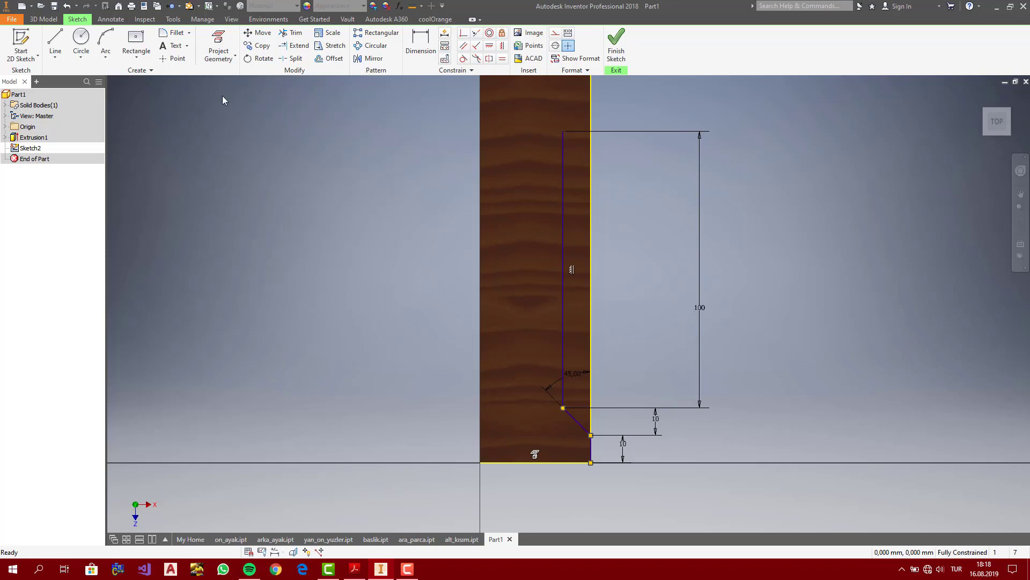
scroll(907, 176, up, 4)
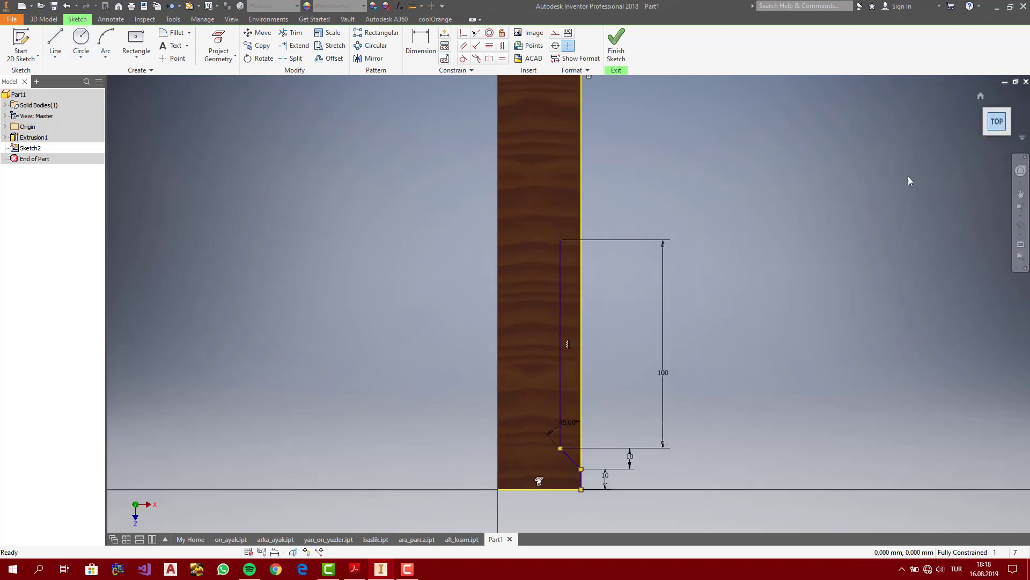
scroll(590, 510, down, 3)
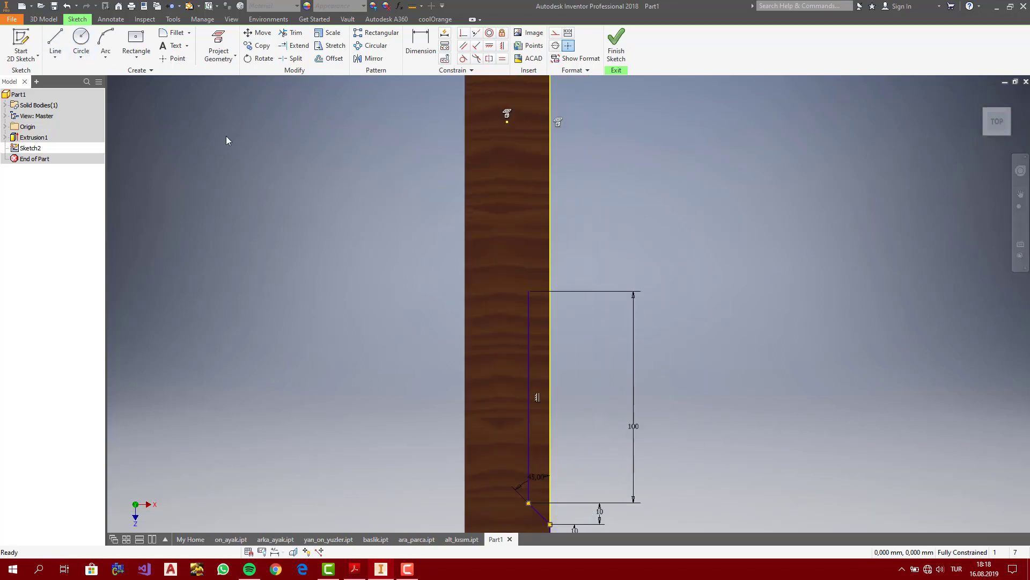
click(55, 46)
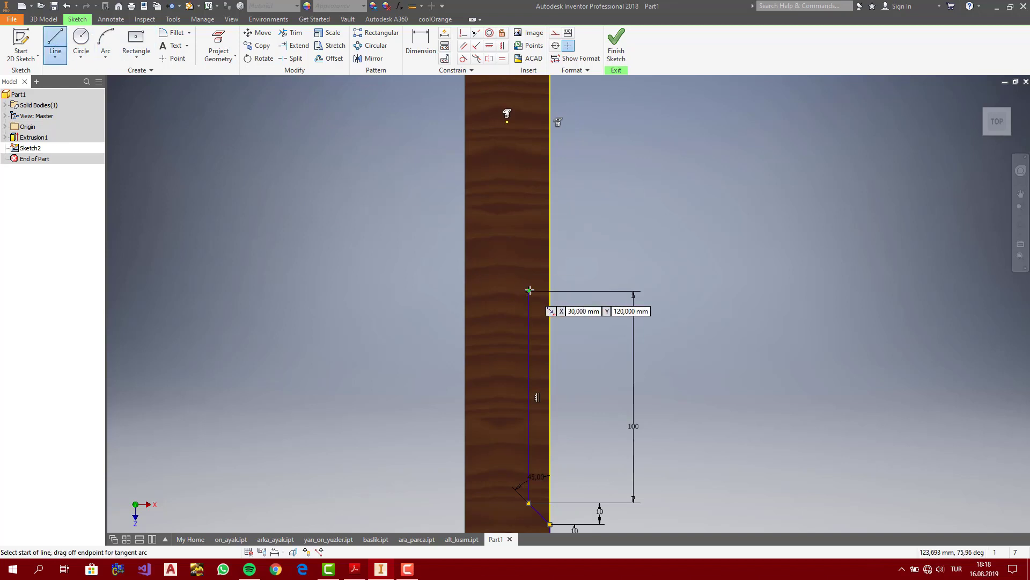
click(529, 292)
click(549, 256)
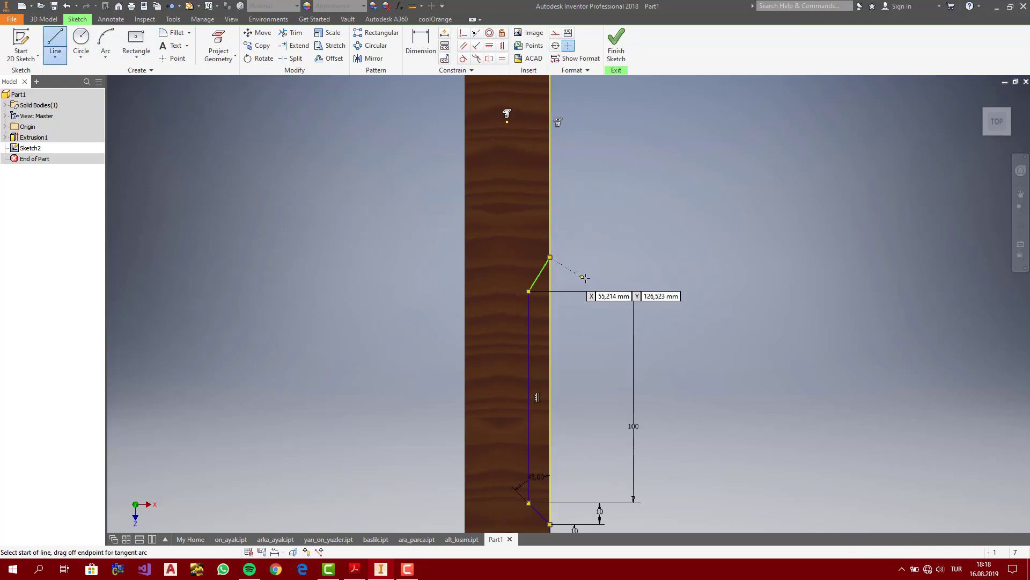
Dimension the vertical height of the redrawn upper slanted line to 10 mm
click(419, 46)
click(419, 46)
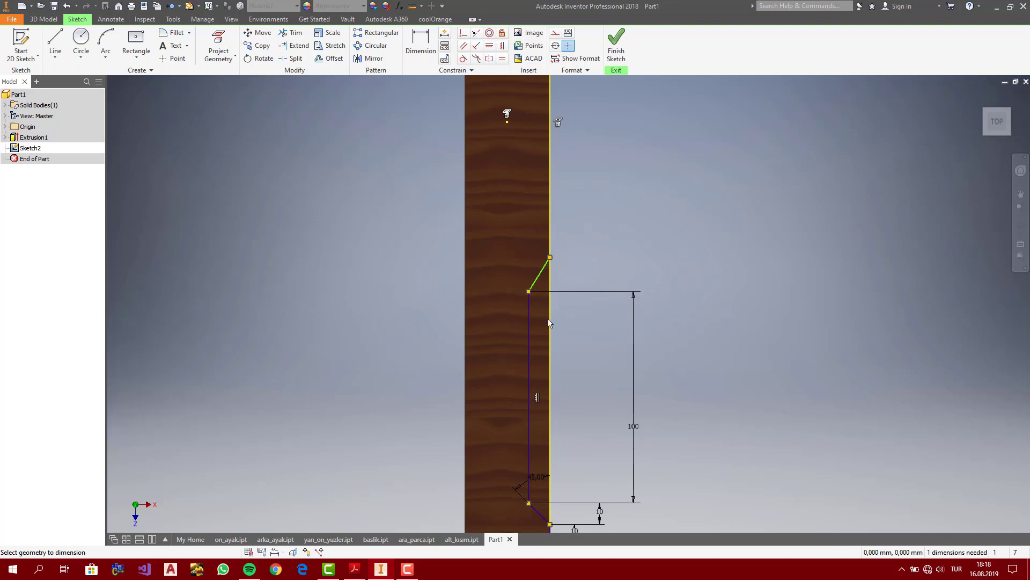
click(537, 278)
click(607, 275)
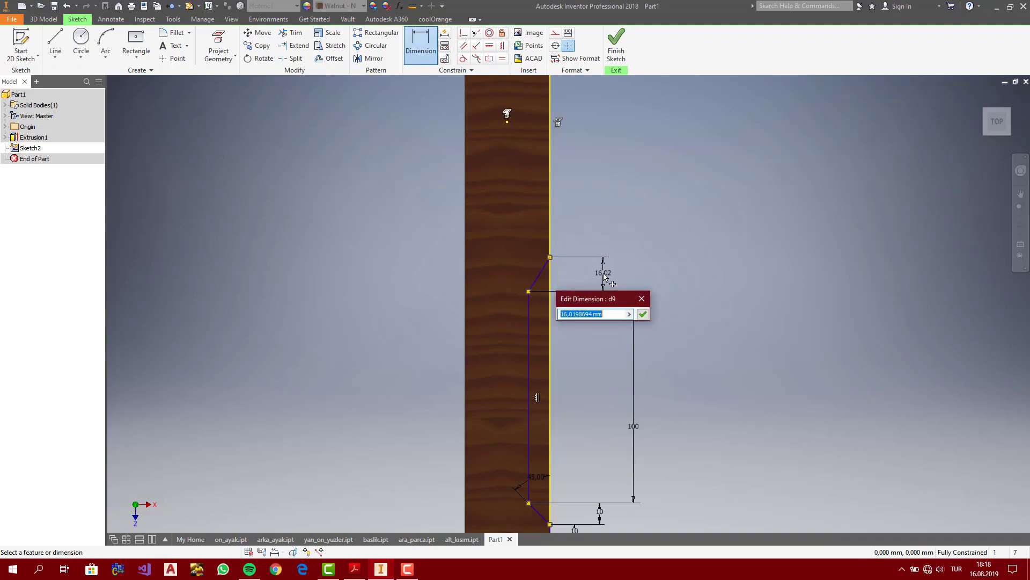
text(10)
key(Return)
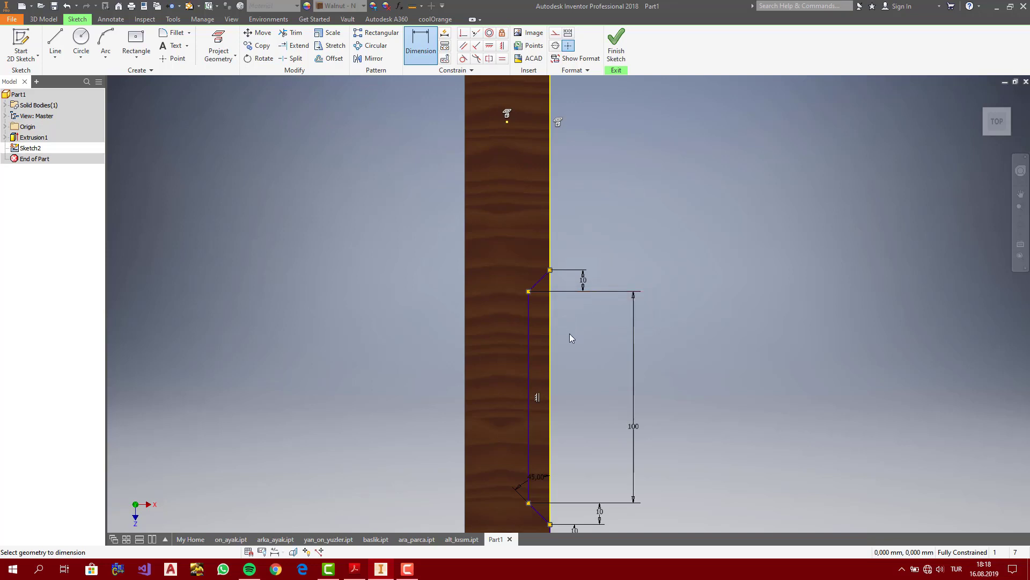
click(996, 121)
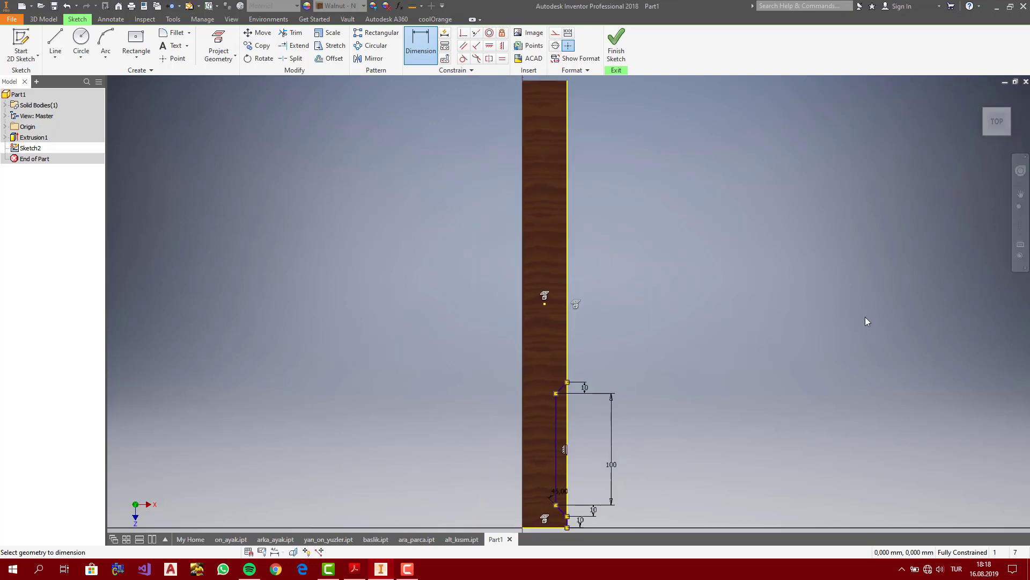
click(1021, 207)
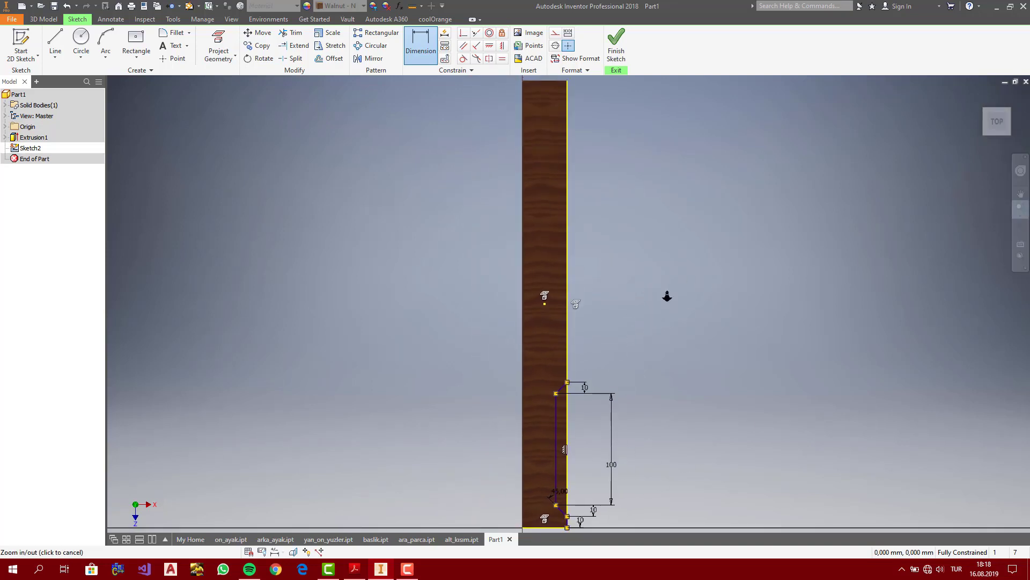
mouse_move(667, 295)
mouse_down()
mouse_move(666, 307)
mouse_move(663, 277)
mouse_up()
mouse_move(606, 429)
mouse_down()
mouse_move(596, 453)
mouse_move(601, 440)
mouse_up()
drag(641, 379, 573, 432)
drag(599, 305, 581, 469)
key(Escape)
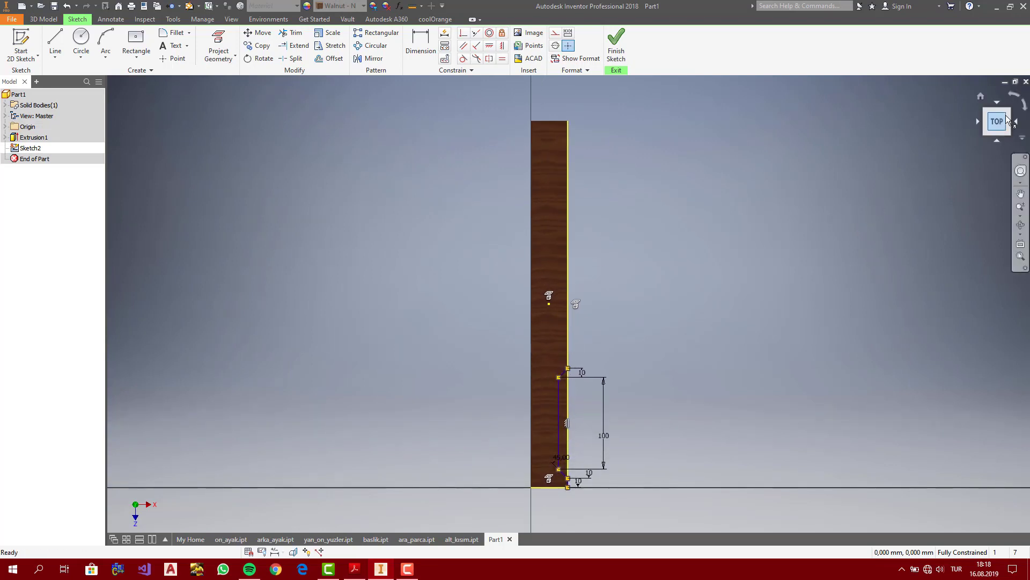
key(d)
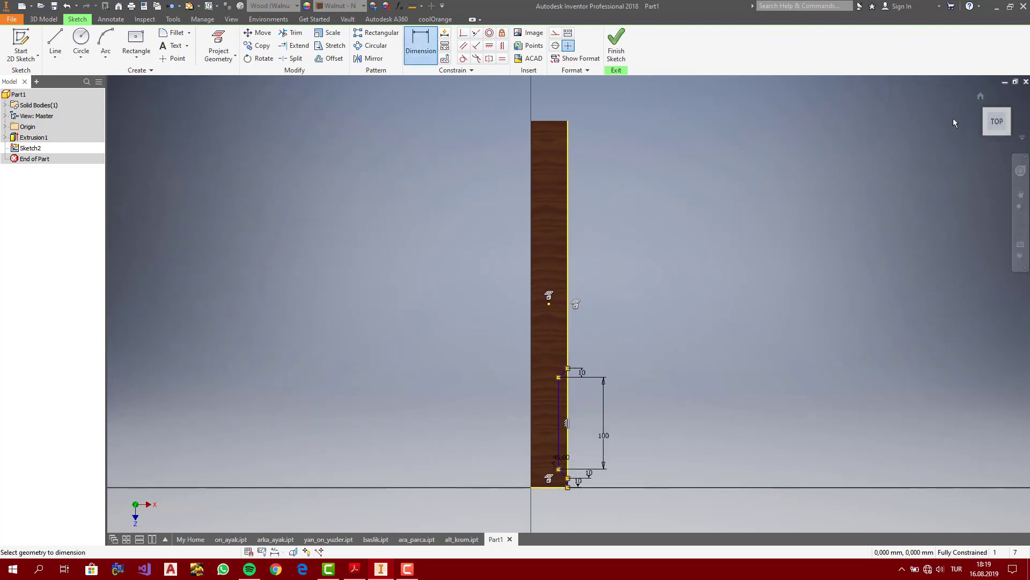
Extrude the notch profile as a cut through the bar, with the extent set to To Next
click(982, 96)
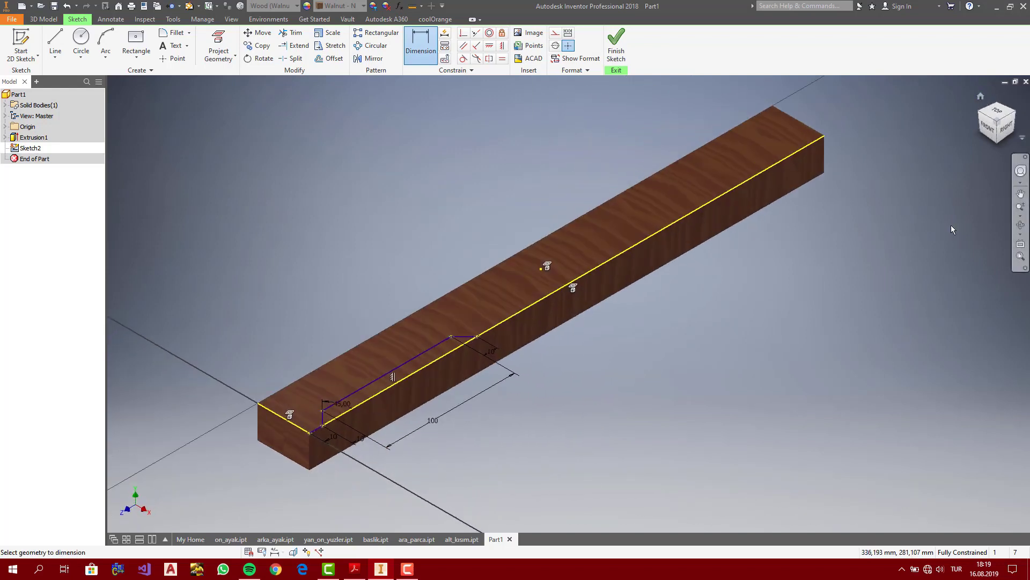
click(43, 19)
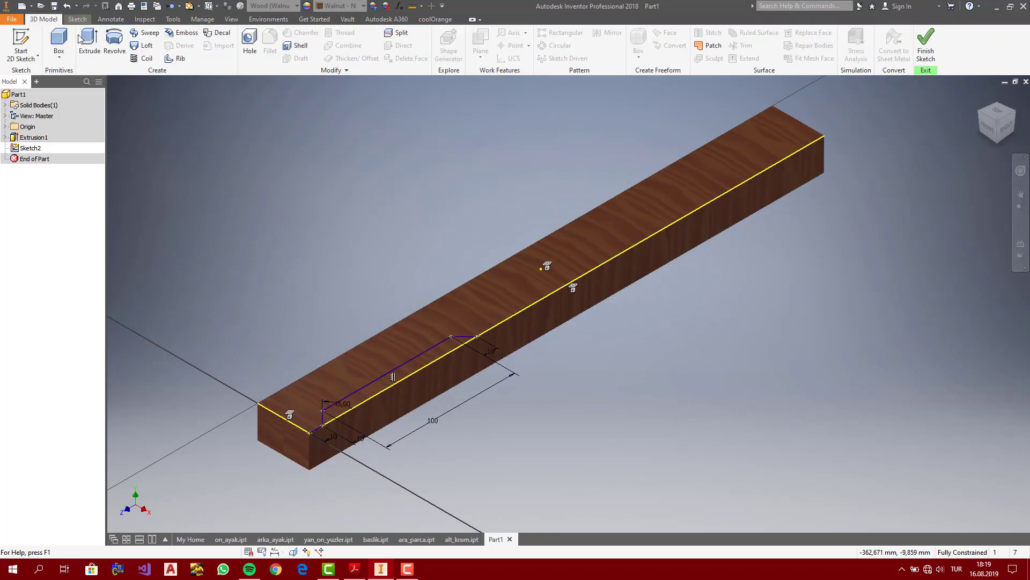
click(89, 43)
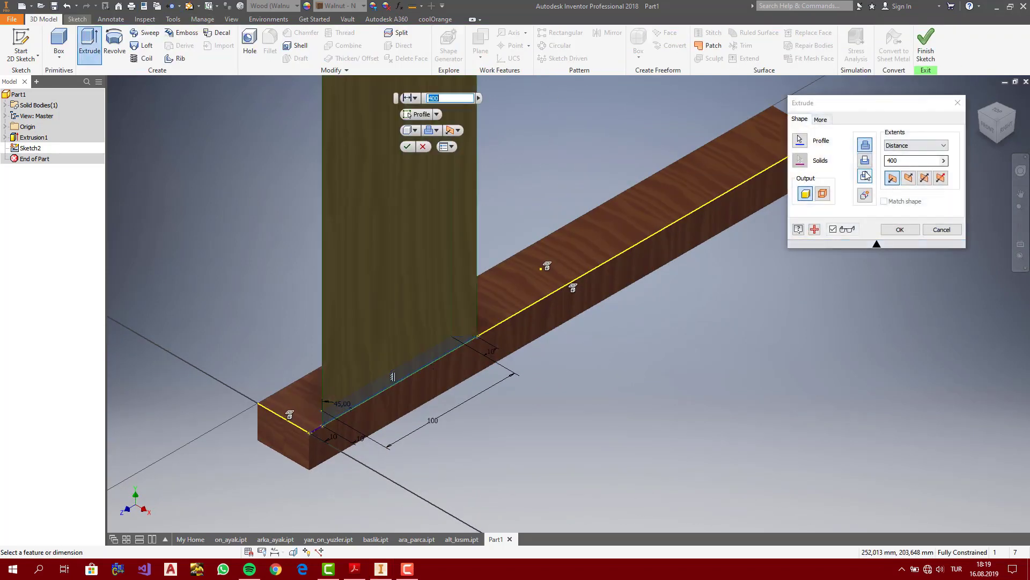
click(865, 160)
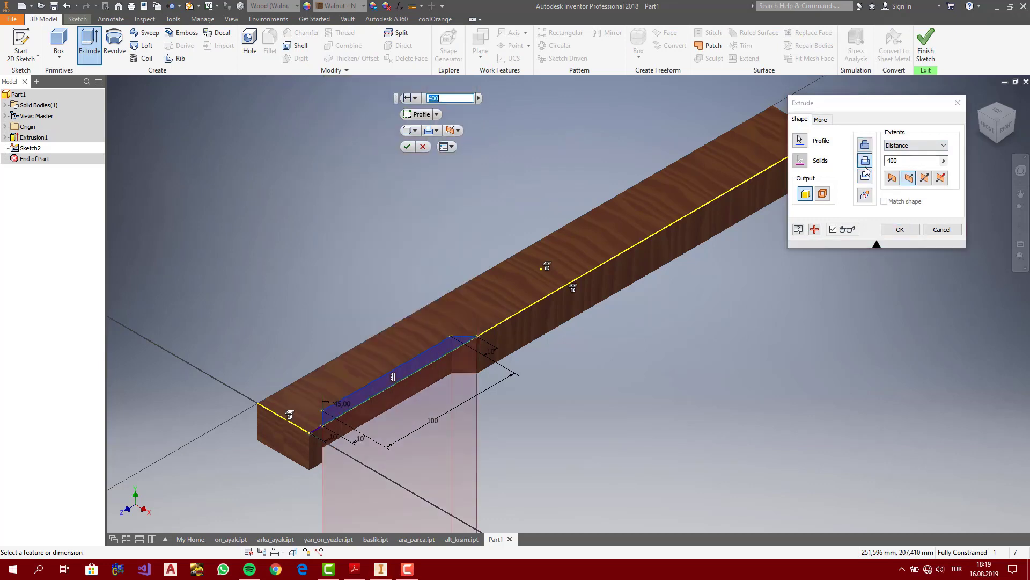
click(1006, 111)
click(1009, 112)
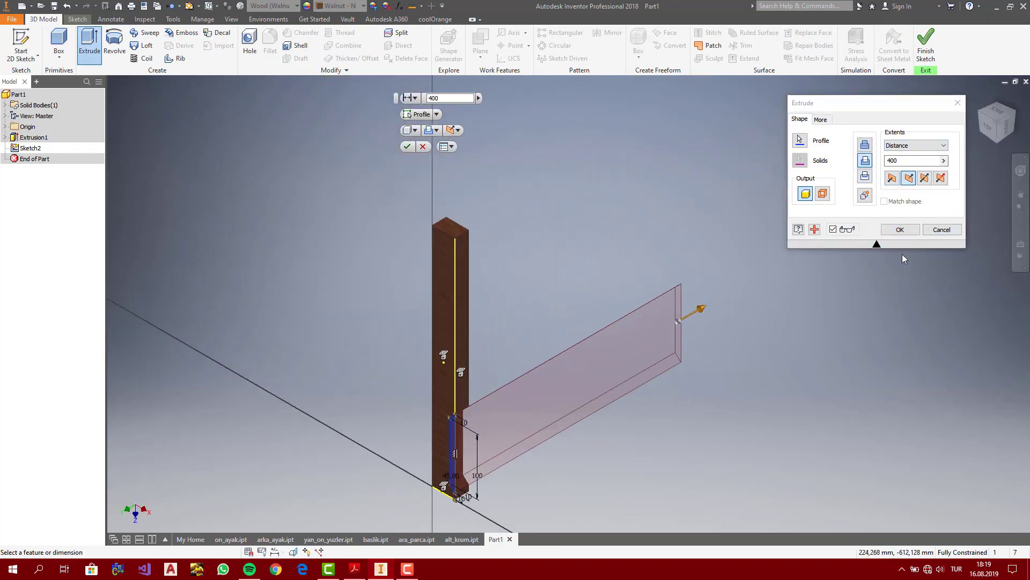
click(921, 145)
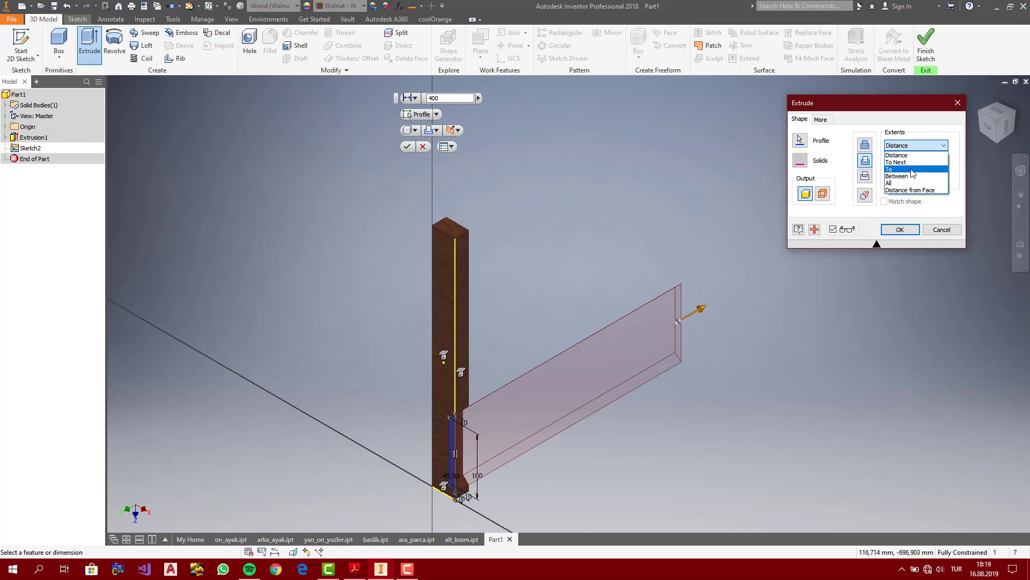
click(912, 162)
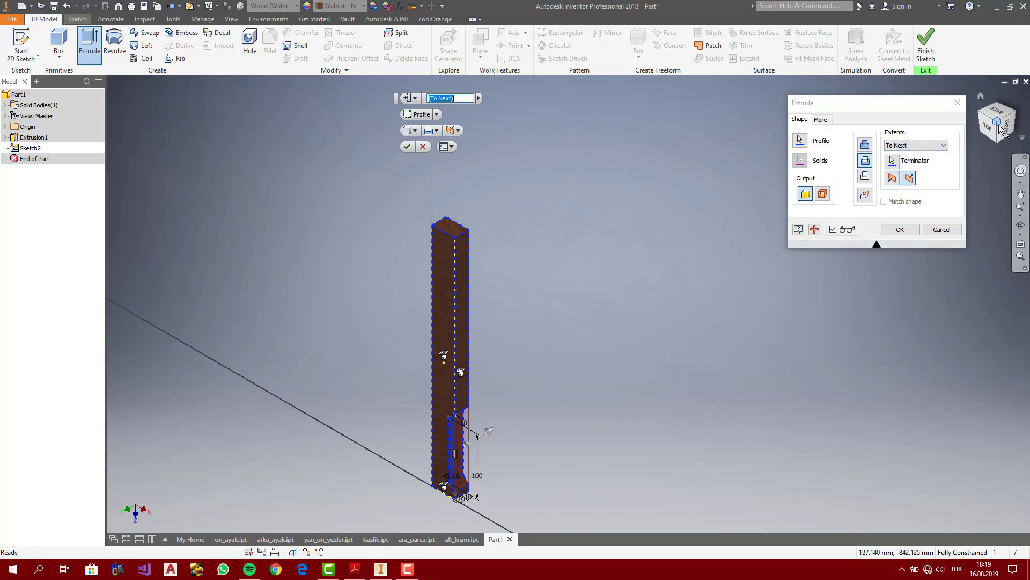
drag(998, 128, 992, 129)
click(901, 230)
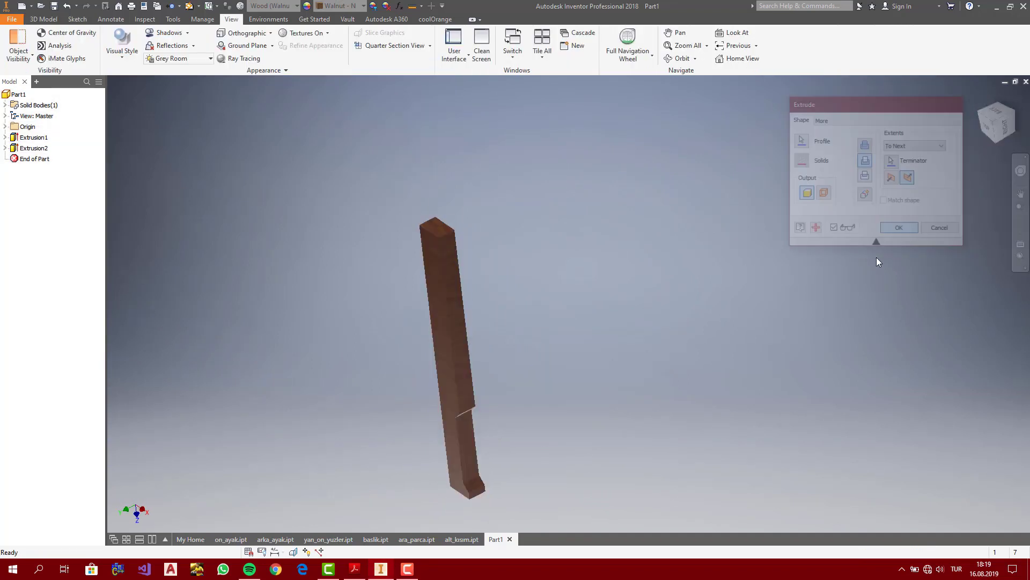
Try a different visual style on the notched bar and switch back to the realistic wood display
click(990, 134)
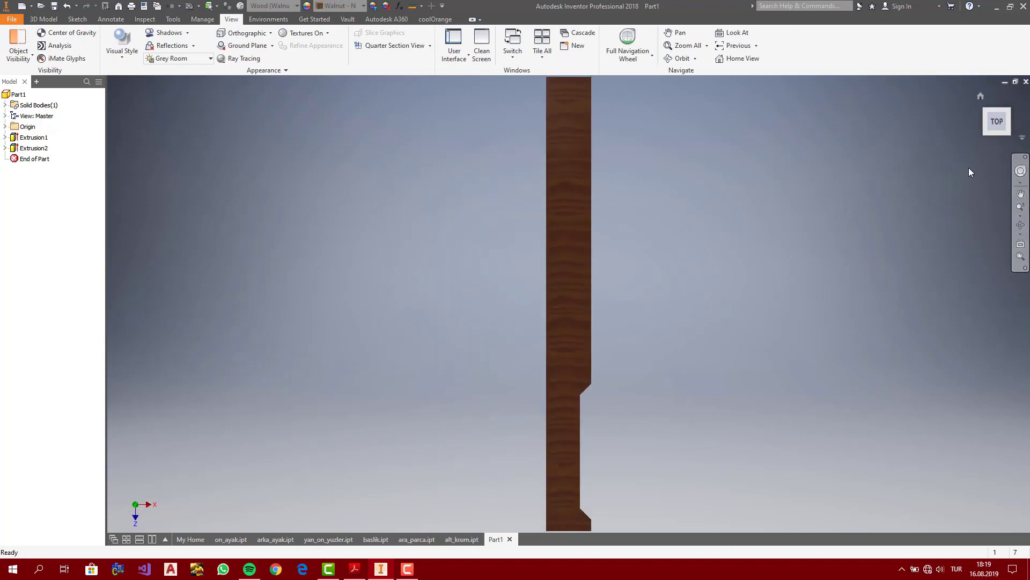
click(998, 118)
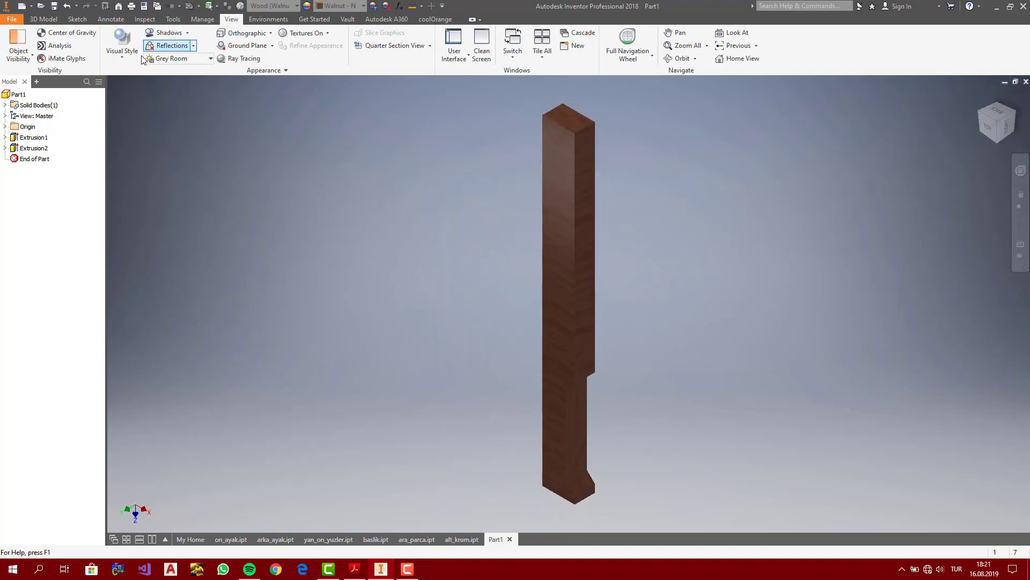
click(122, 43)
click(161, 119)
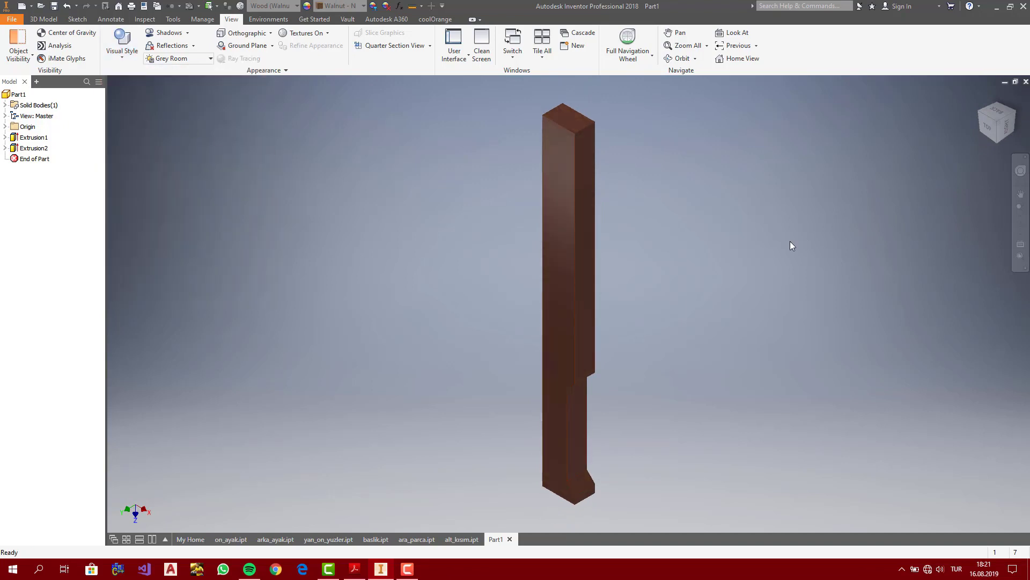
click(122, 54)
click(137, 71)
Fillet the four cross edges of the notch's upper and lower slanted faces with a 5 mm radius
click(43, 18)
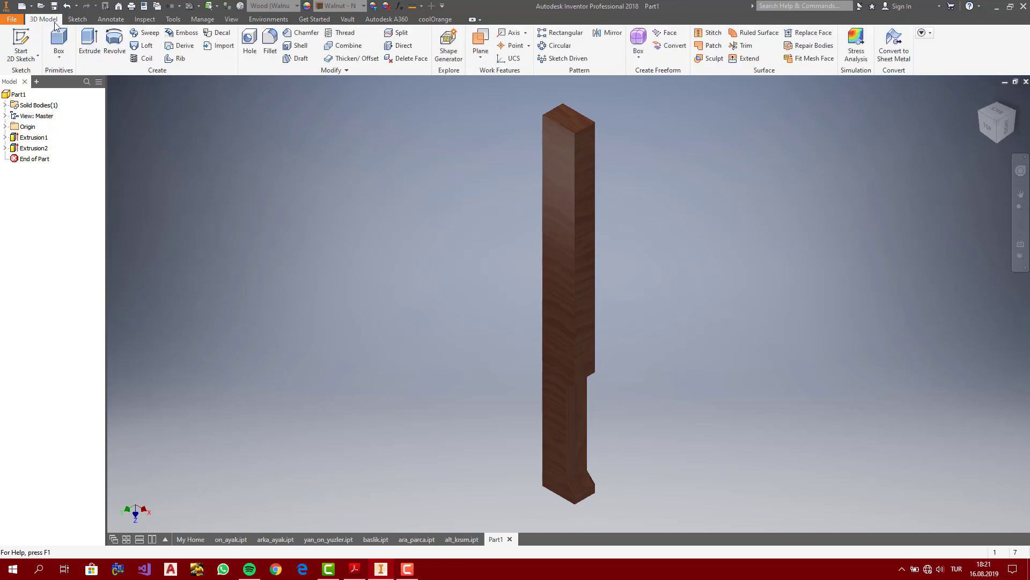
click(271, 54)
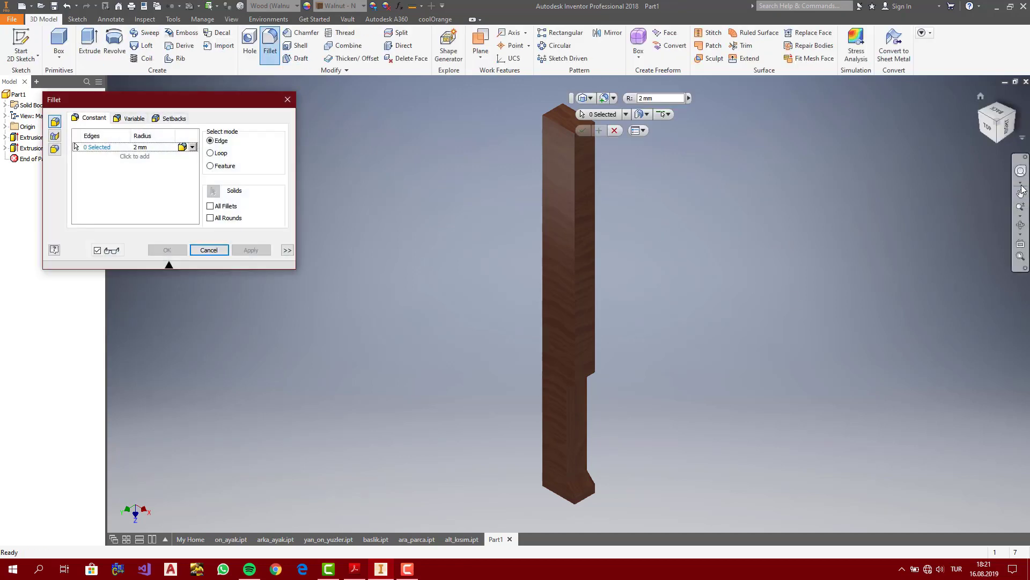
click(996, 125)
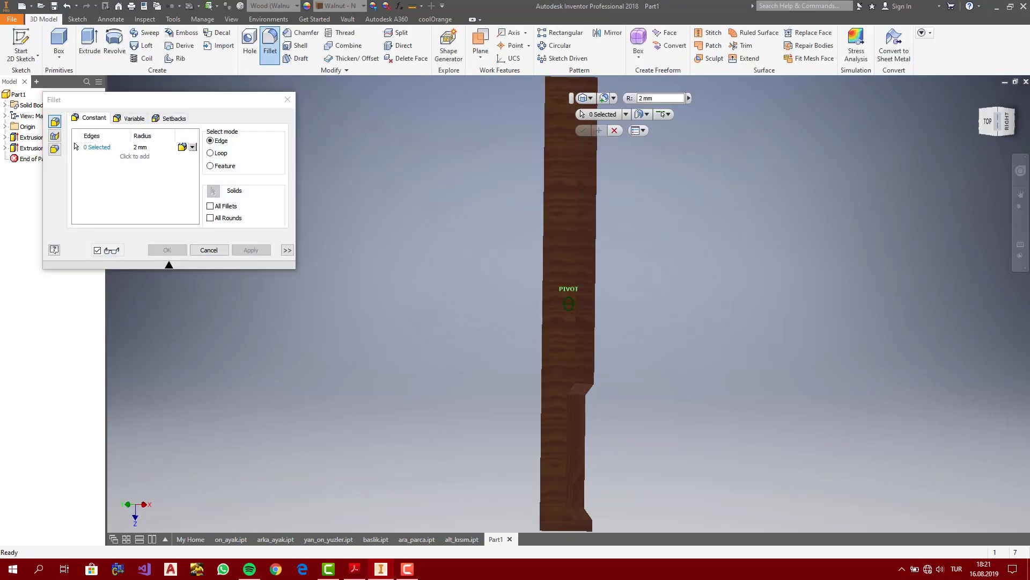
click(583, 384)
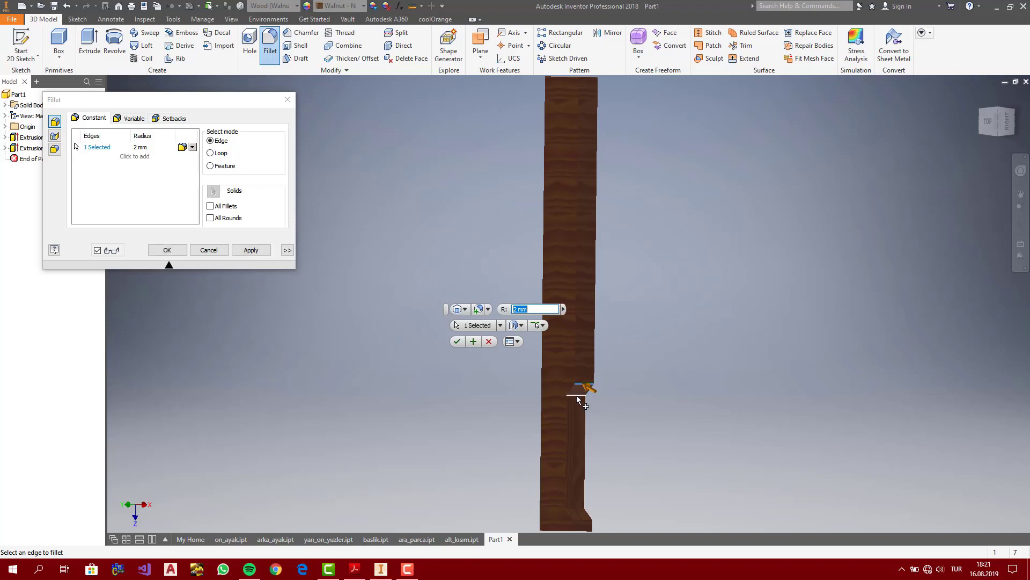
click(579, 396)
click(986, 134)
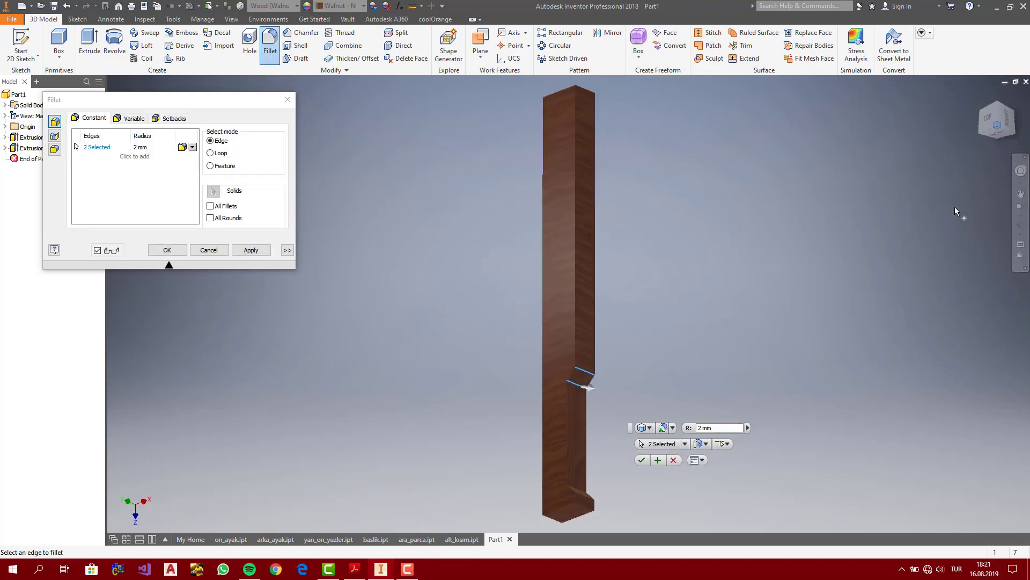
shift+middle_drag(568, 303, 577, 306)
shift+middle_drag(584, 397, 672, 481)
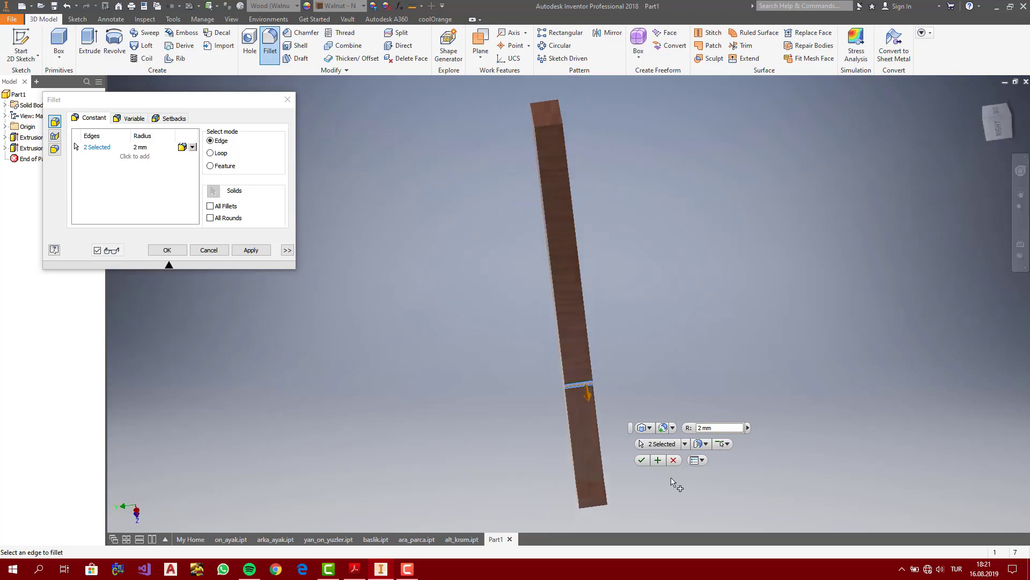
click(593, 483)
click(595, 496)
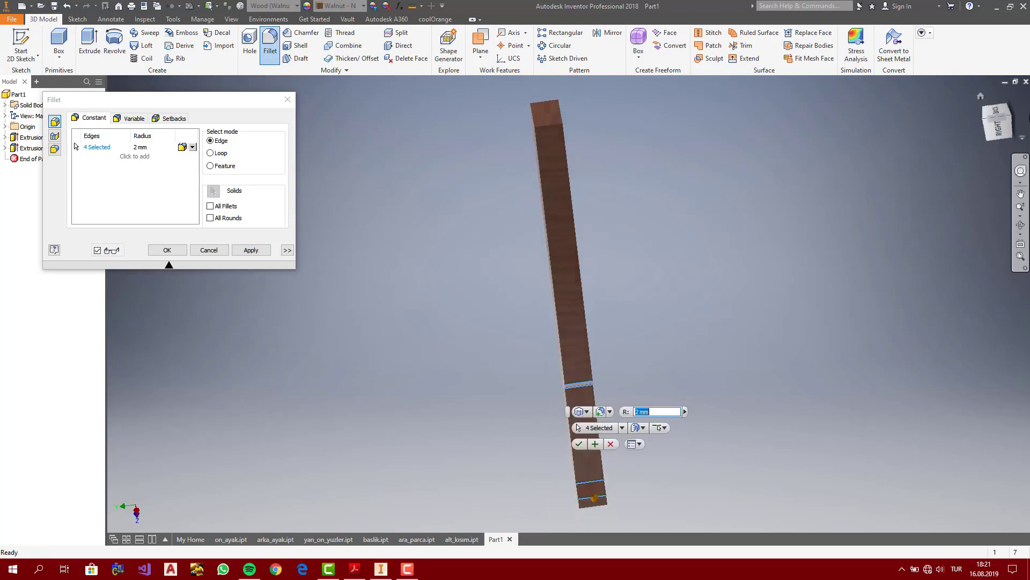
click(991, 138)
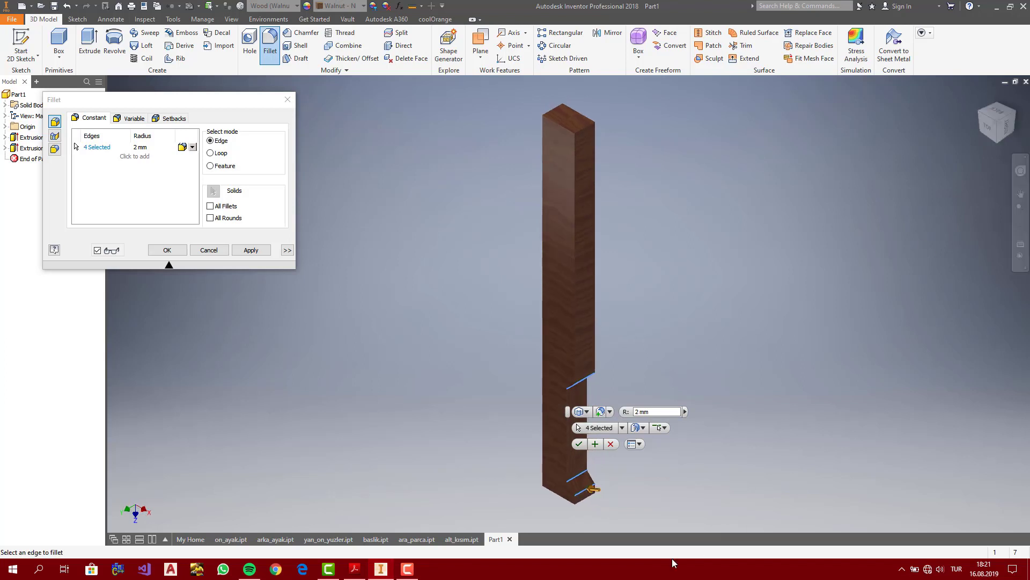
text(5)
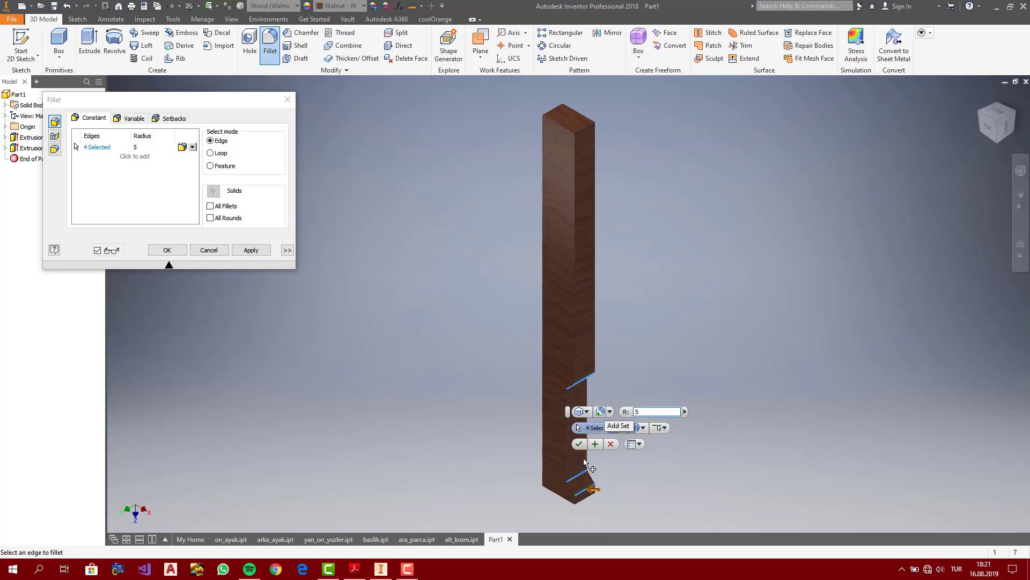
scroll(580, 483, up, 3)
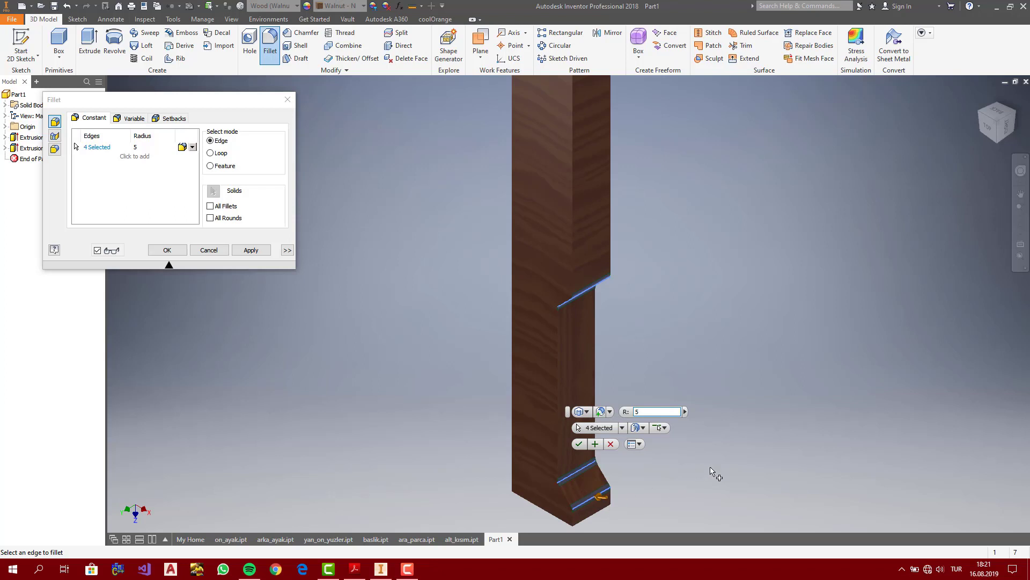
key(Return)
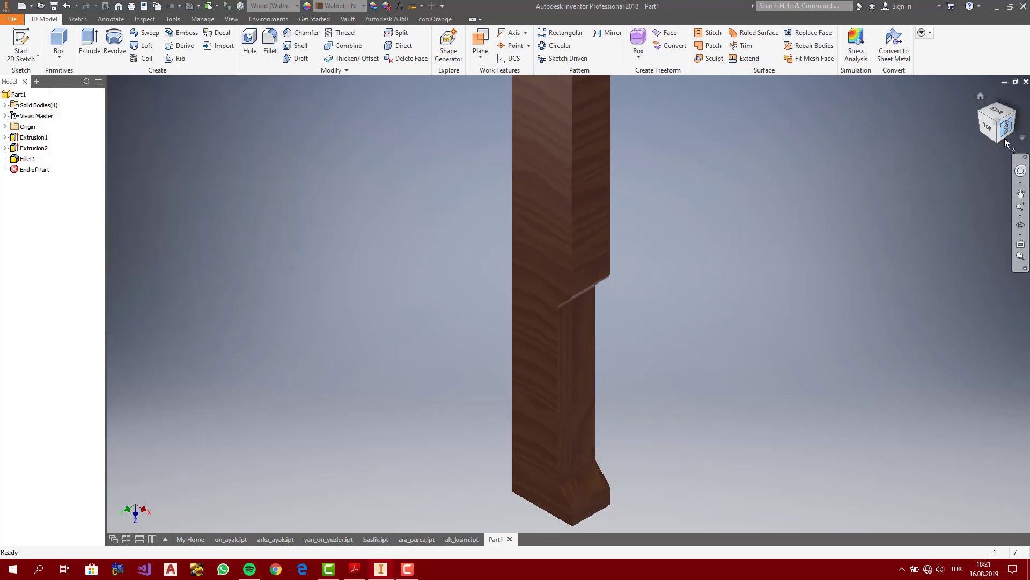
Turn the part to an upright isometric view and set it as the home view with the Fit to View option
mouse_move(999, 121)
mouse_down()
mouse_move(1029, 119)
mouse_move(1011, 131)
mouse_up()
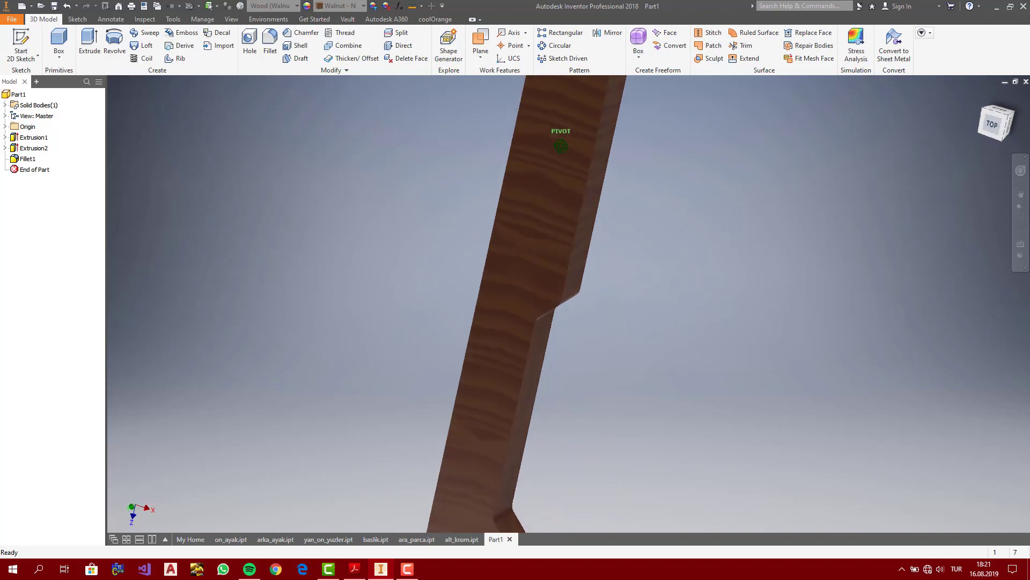
click(993, 129)
scroll(579, 527, up, 3)
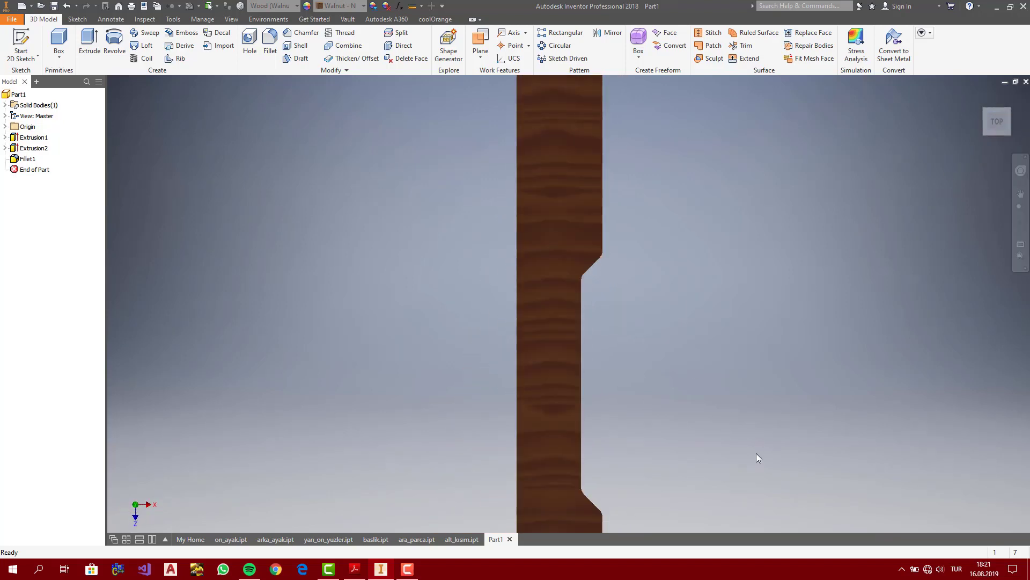
click(1015, 132)
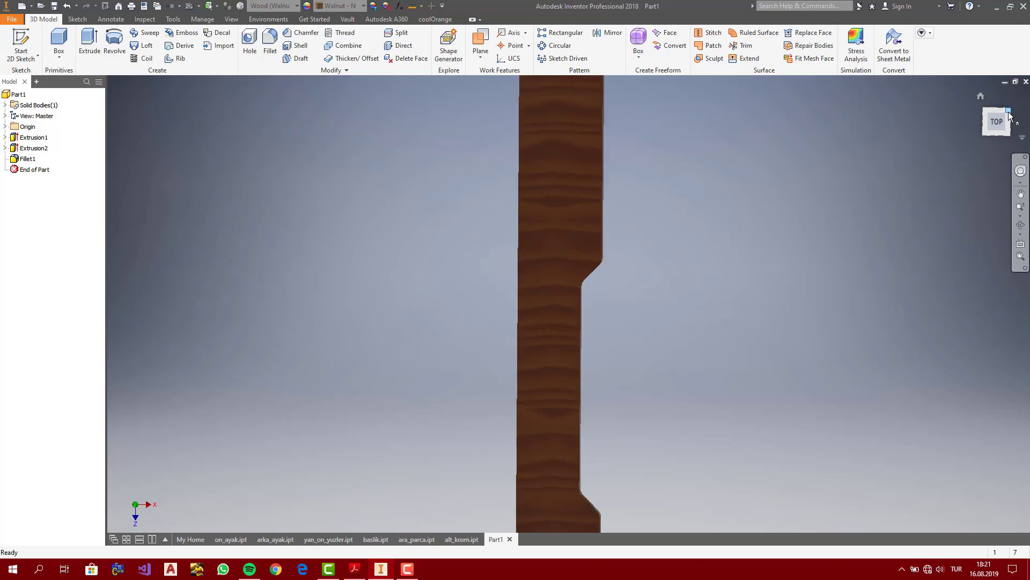
right_click(1014, 133)
mouse_move(966, 213)
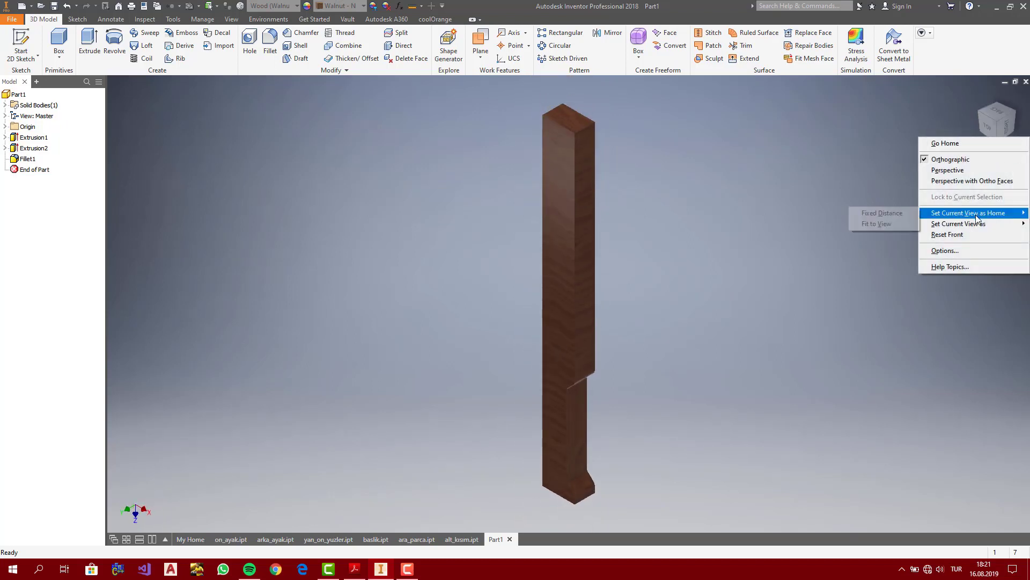
click(887, 223)
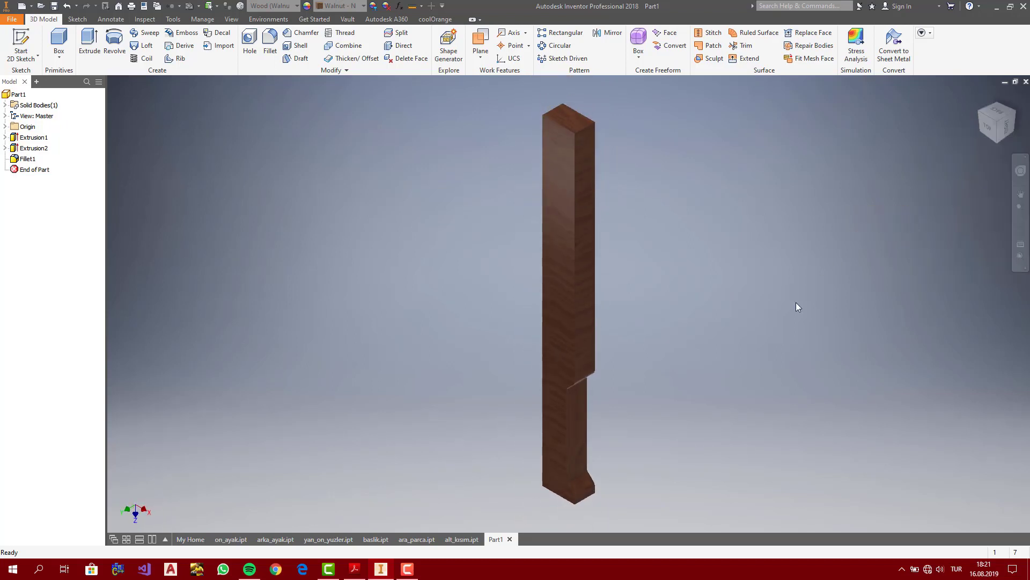
Change the finish of the Walnut - Natural Polished appearance to Satin Varnish and apply it
click(307, 6)
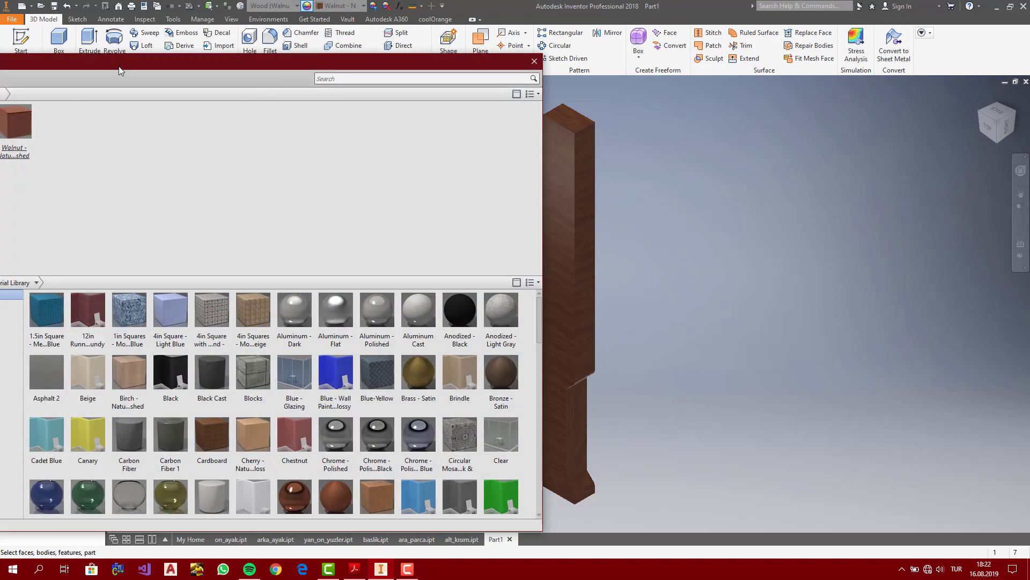
drag(120, 71, 294, 58)
double_click(170, 104)
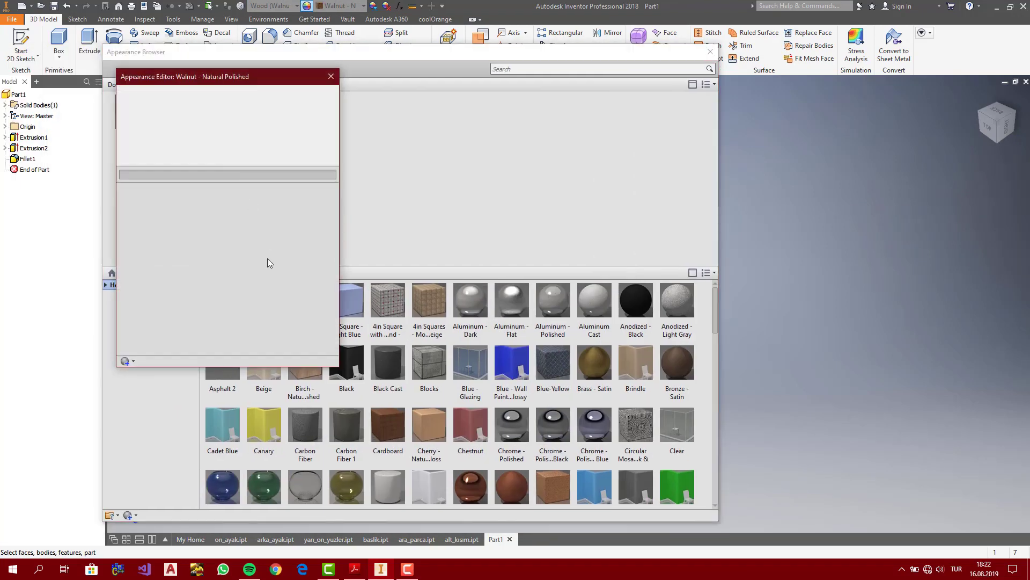
drag(652, 52, 172, 88)
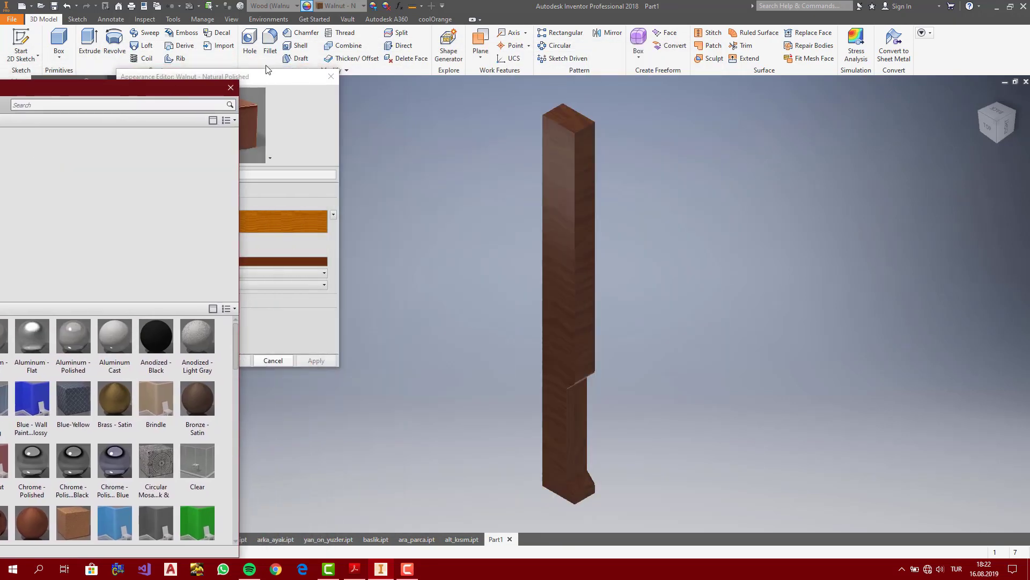
click(236, 274)
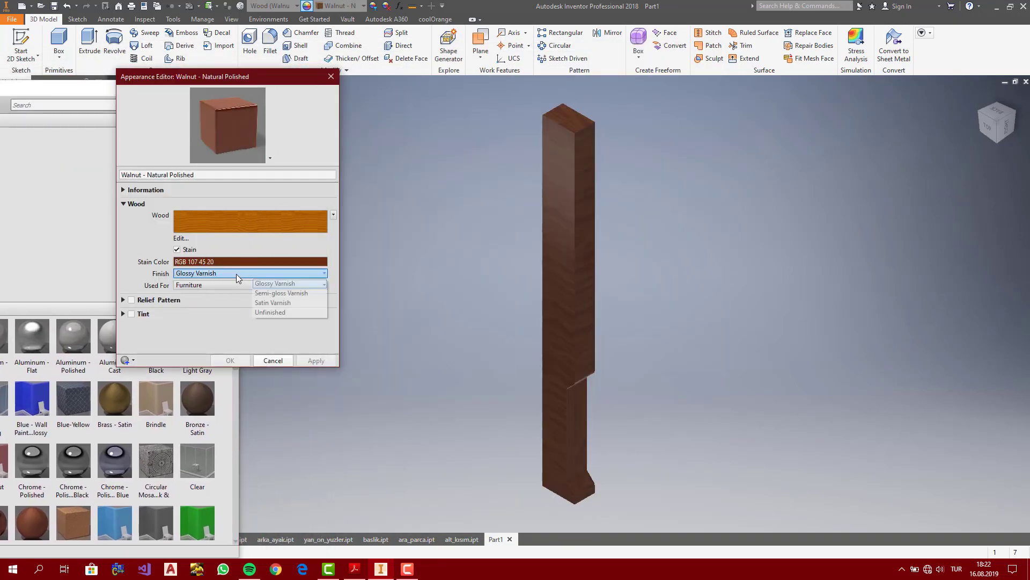
click(278, 307)
click(316, 360)
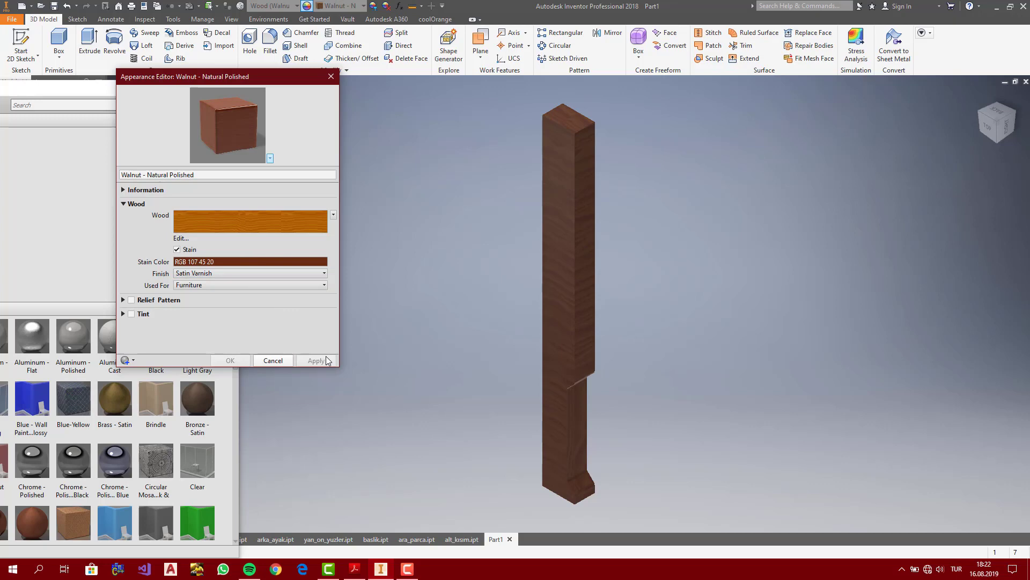
click(273, 360)
click(231, 88)
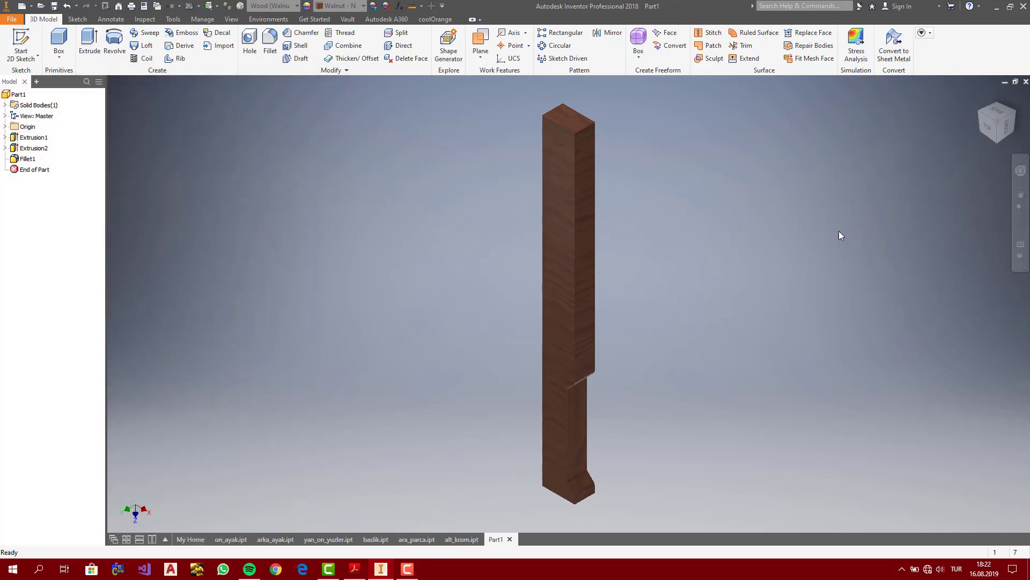
Start saving the part and set the save location to the desktop (Masaüstü)
click(53, 8)
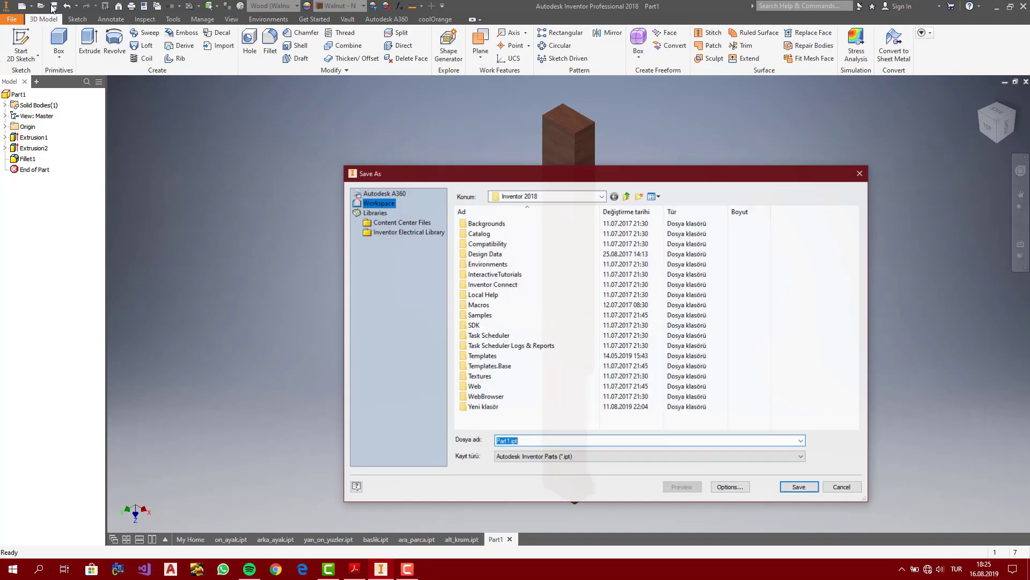
click(627, 196)
click(628, 197)
click(627, 197)
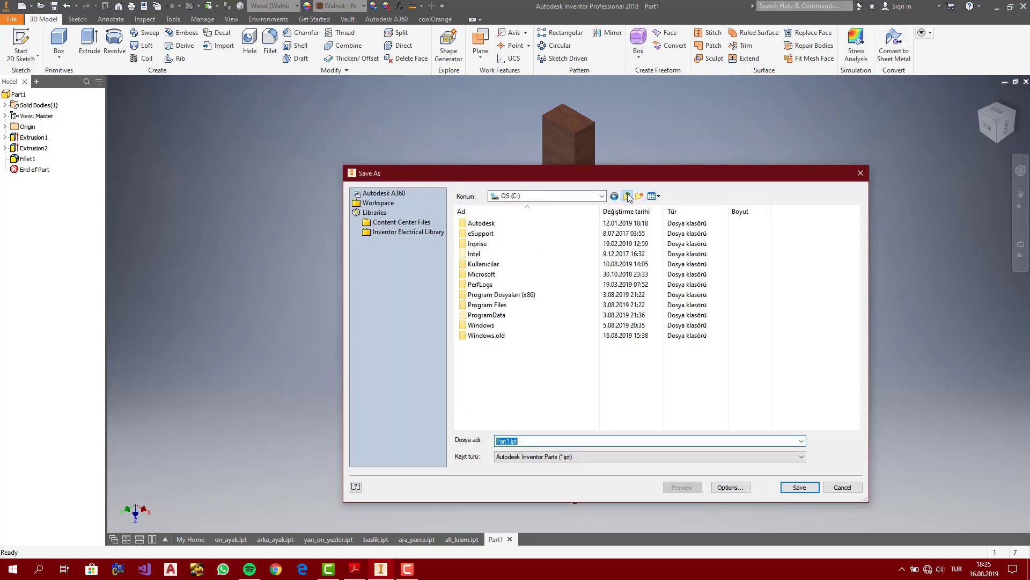
click(628, 196)
click(628, 197)
click(652, 376)
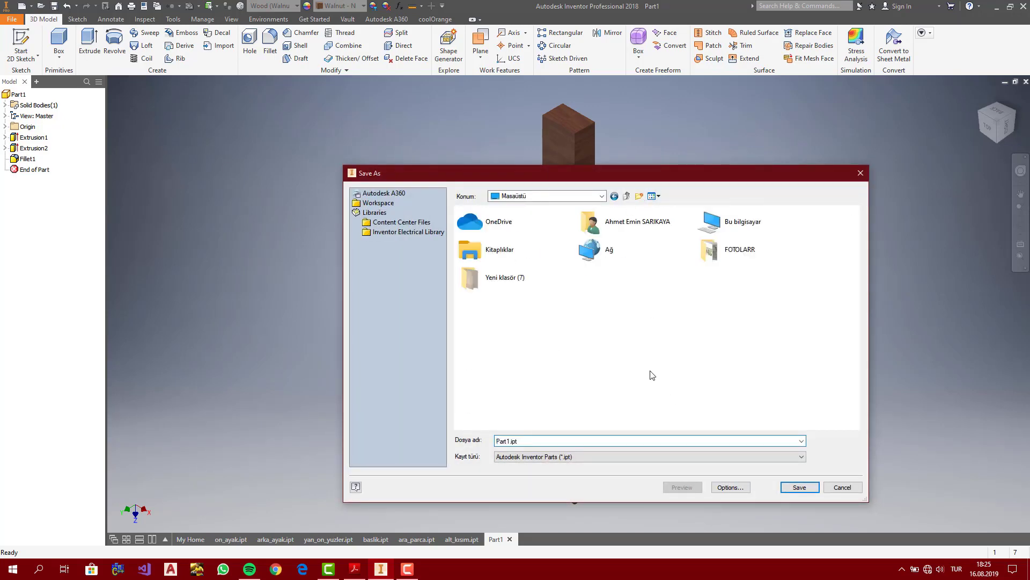
Create a folder named CHAIR on the desktop and open it
right_click(570, 339)
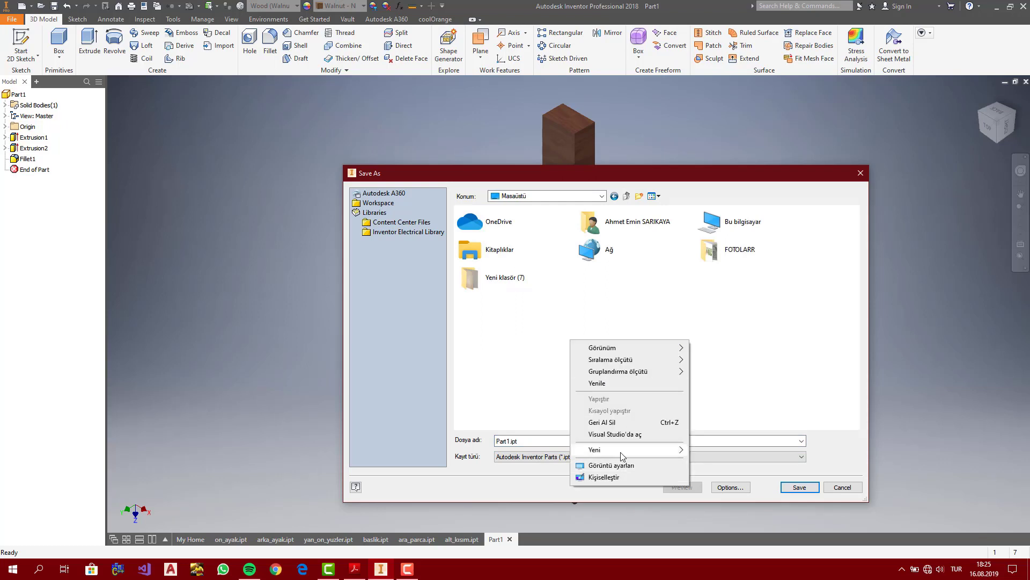
mouse_move(620, 451)
click(703, 450)
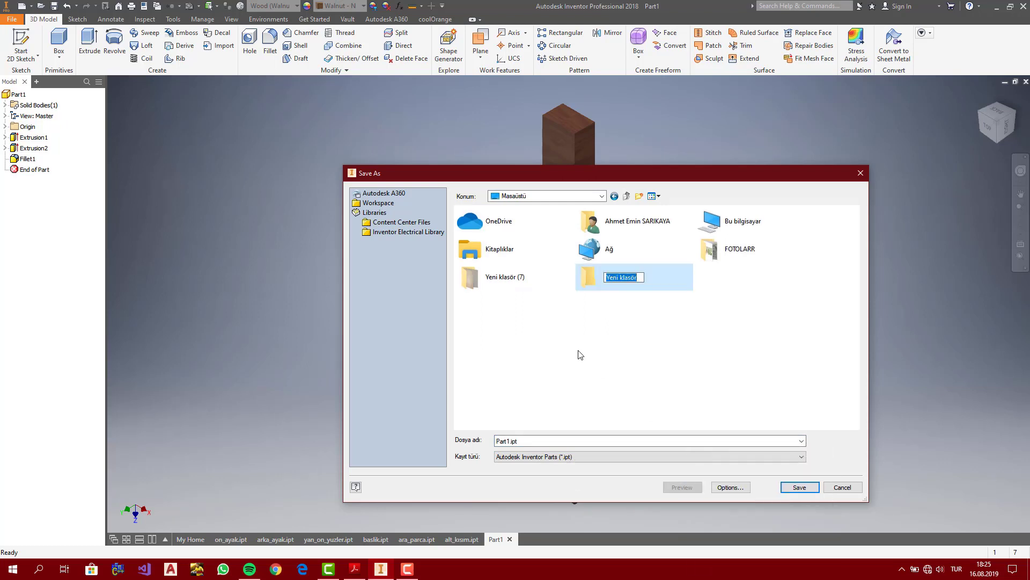
text(c)
key(Return)
double_click(624, 282)
Save the part as on_ayak.ipt in the CHAIR folder, accepting a location outside the active project
double_click(510, 441)
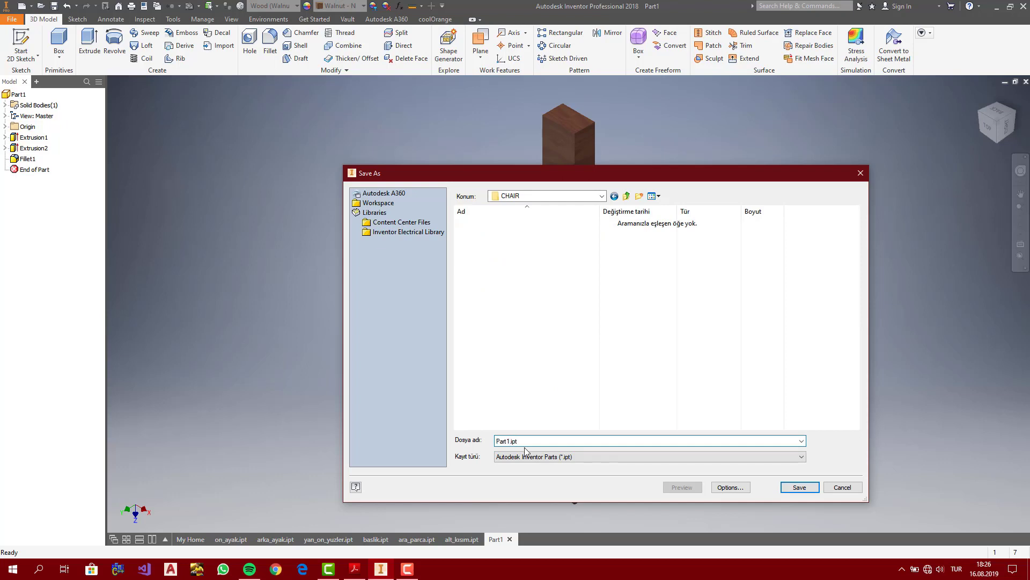
key(BackSpace)
key(BackSpace)
key(BackSpace)
click(811, 487)
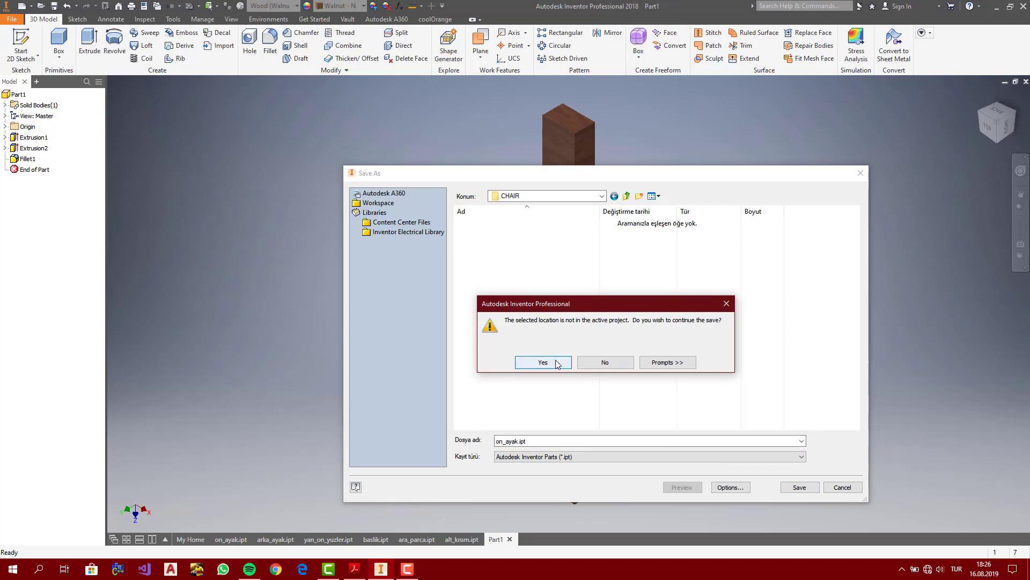
click(557, 364)
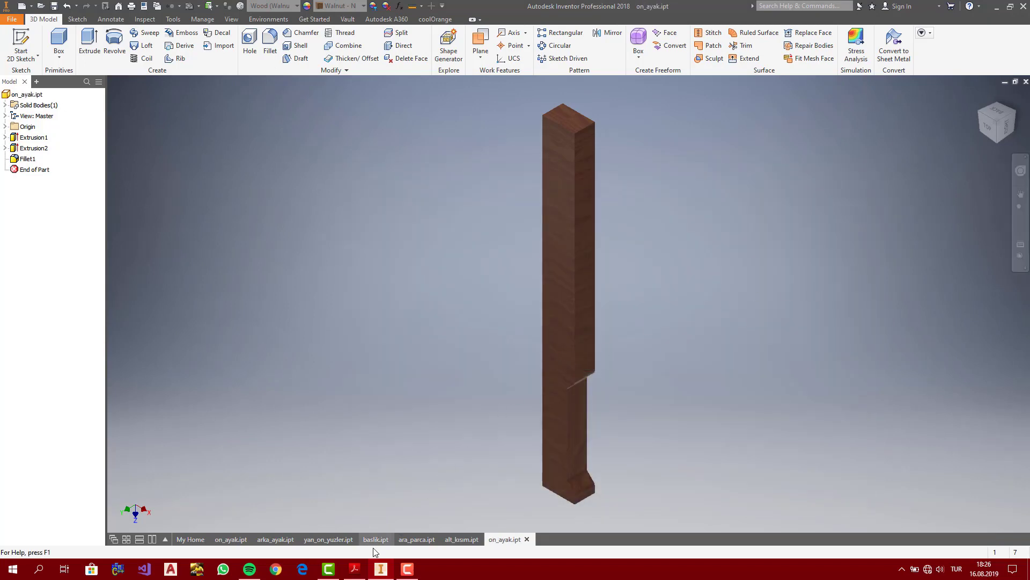
Switch to Adobe Acrobat Reader to examine the chair in CHAIR.pdf, then minimize it to return to Inventor
click(355, 568)
click(990, 6)
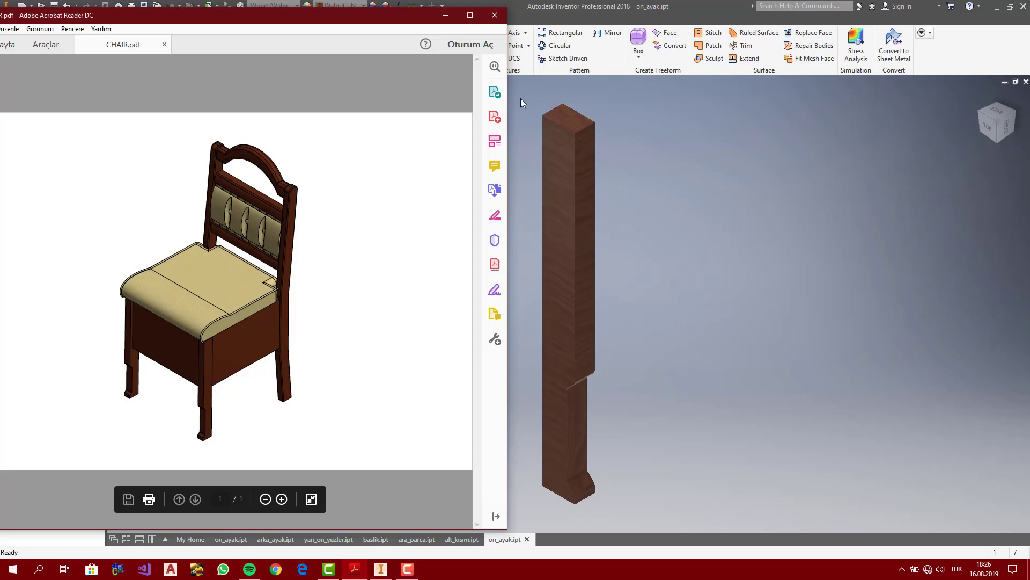
click(446, 15)
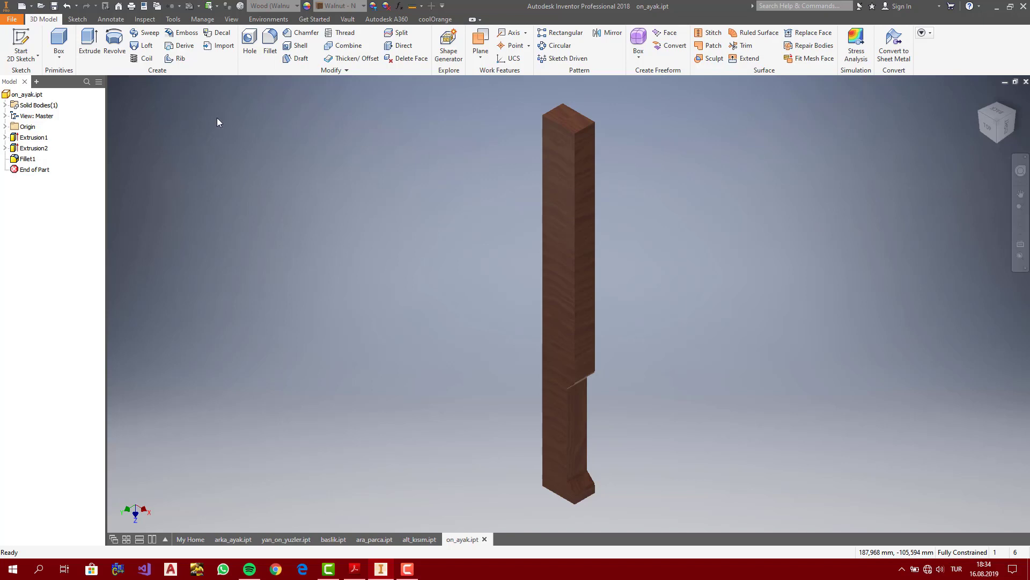
Create a new metric part from the Standard (DIN).ipt template, accepting the style library definitions
click(16, 20)
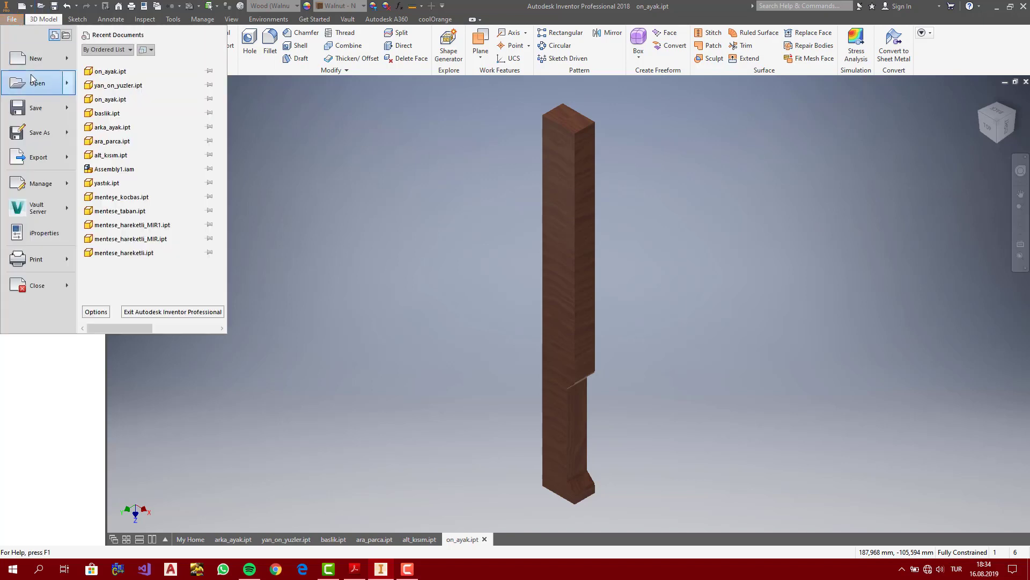
click(34, 60)
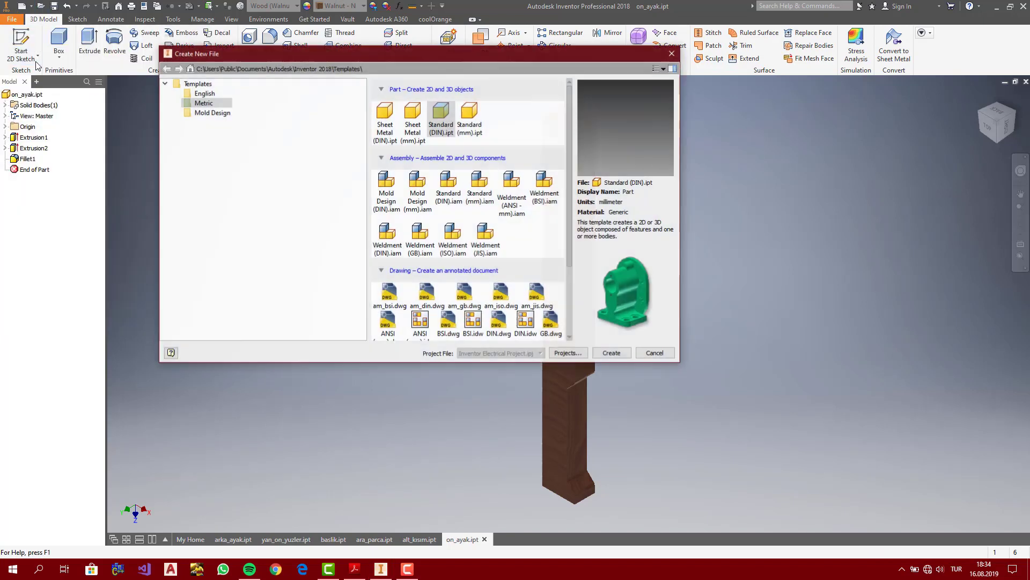
click(433, 134)
click(612, 353)
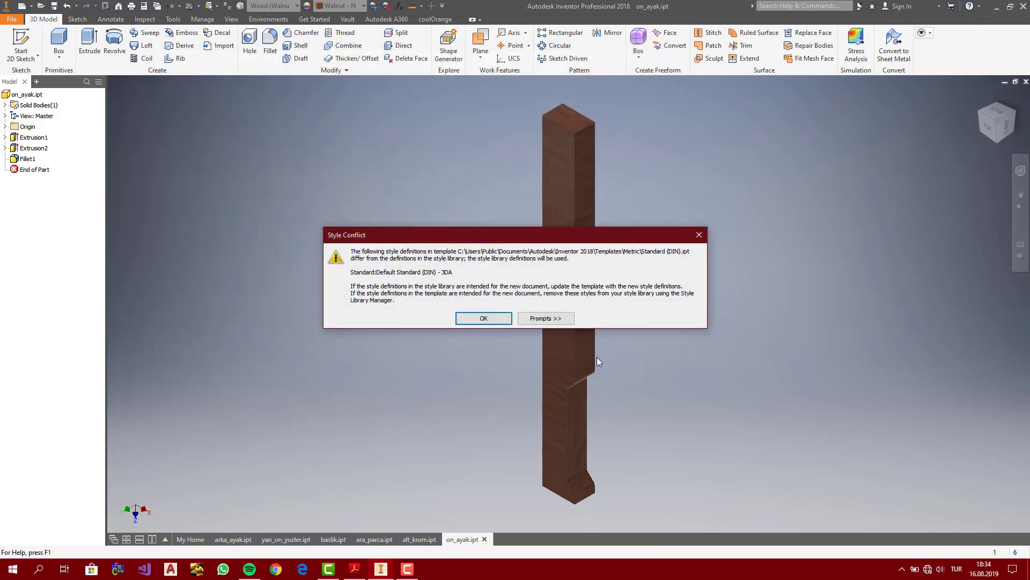
click(490, 319)
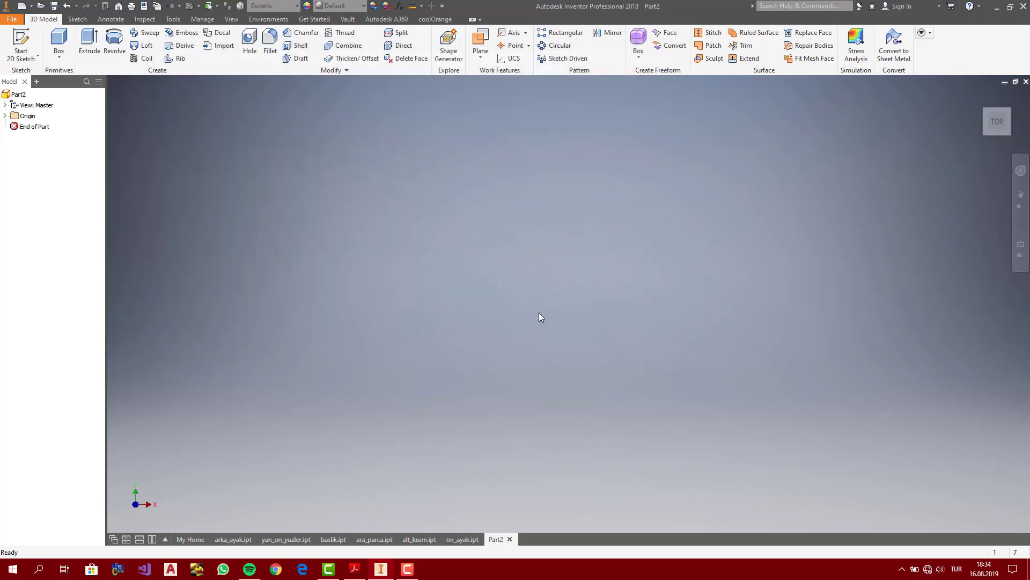
On the XY plane, sketch a horizontal line about 4 mm long in the negative X direction from the origin, then a slanted line rising about 11 mm
click(21, 44)
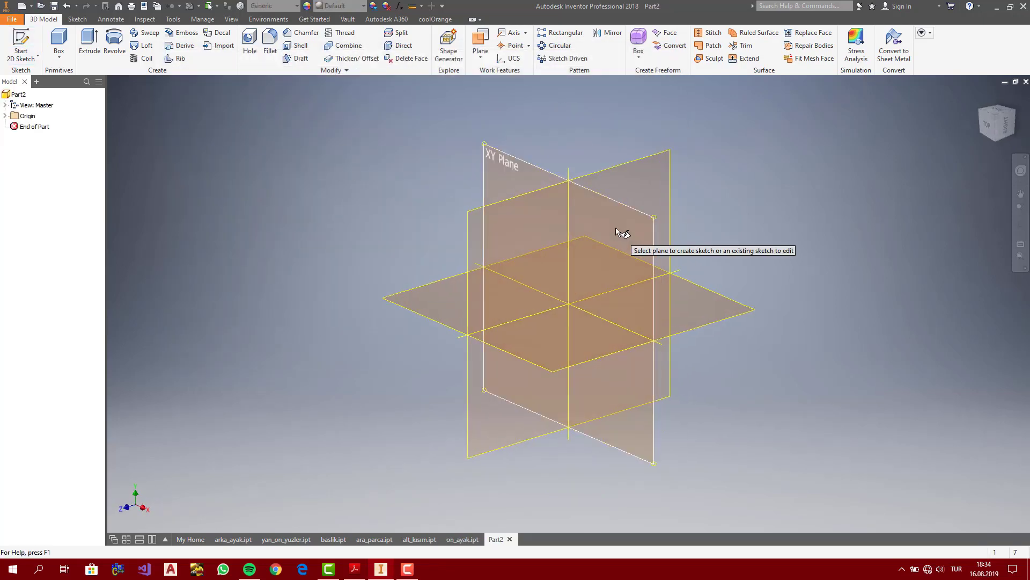
click(618, 231)
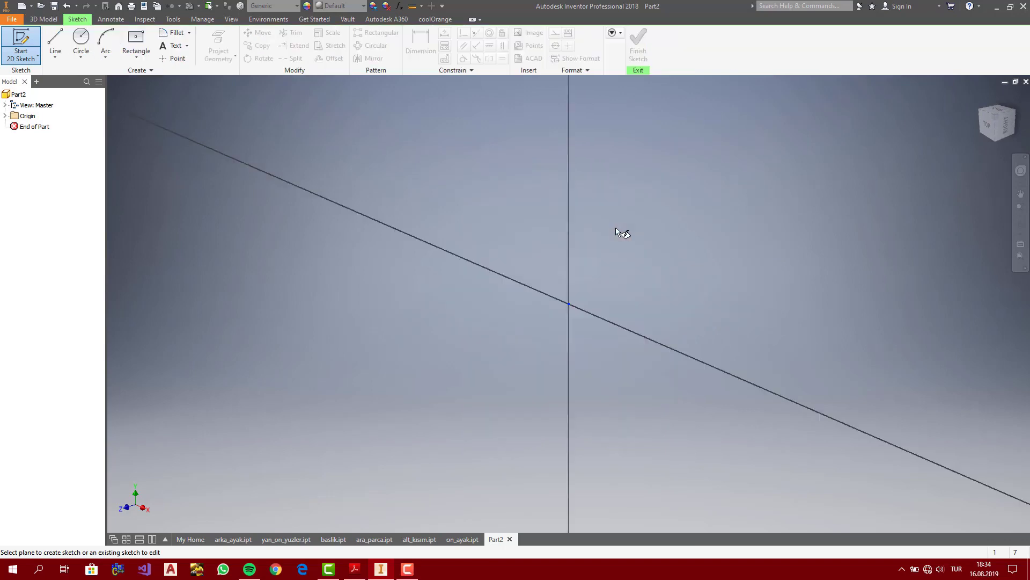
click(569, 304)
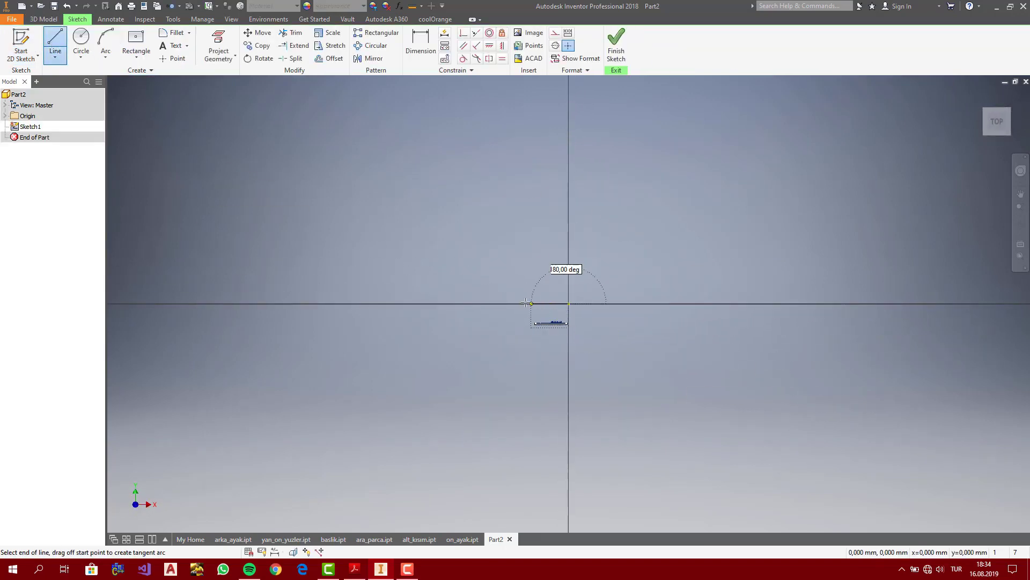
click(516, 304)
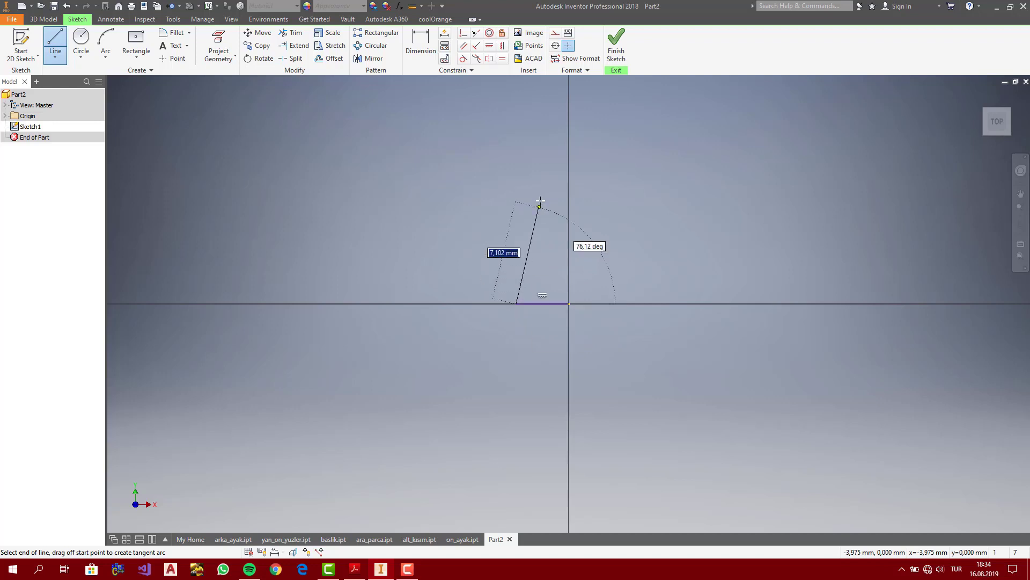
click(535, 158)
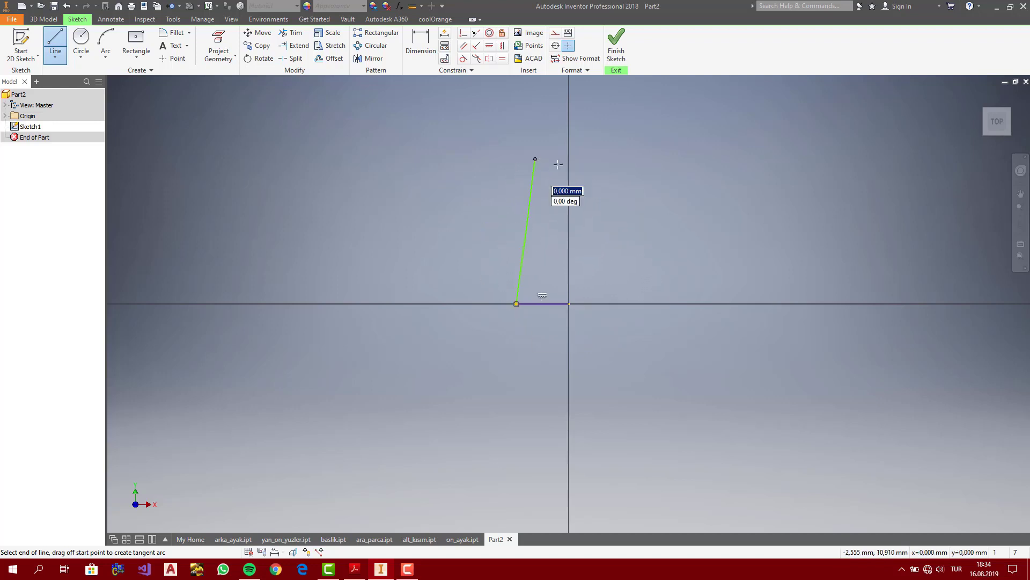
key(Escape)
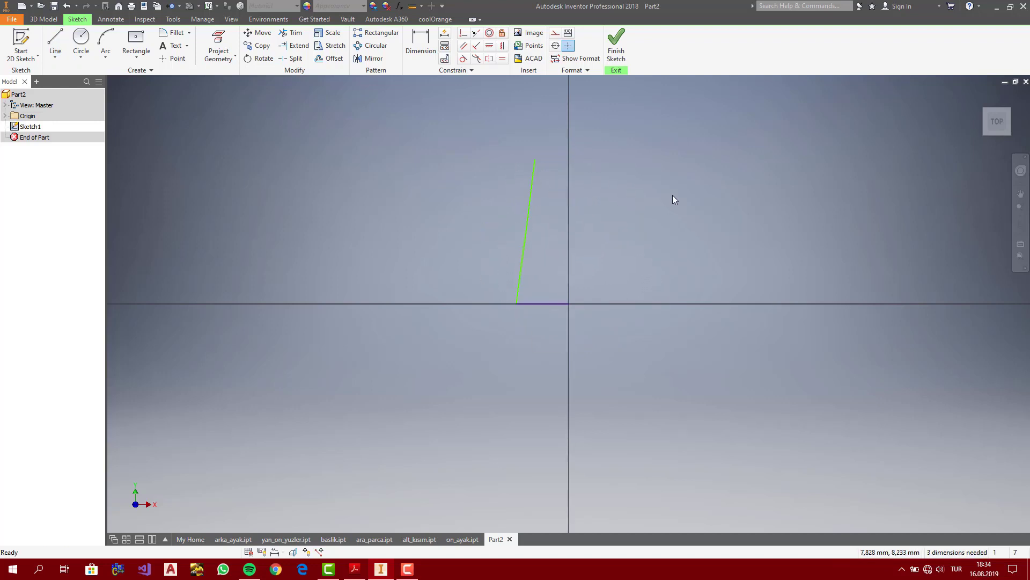
Dimension the horizontal base line to 40 mm
key(d)
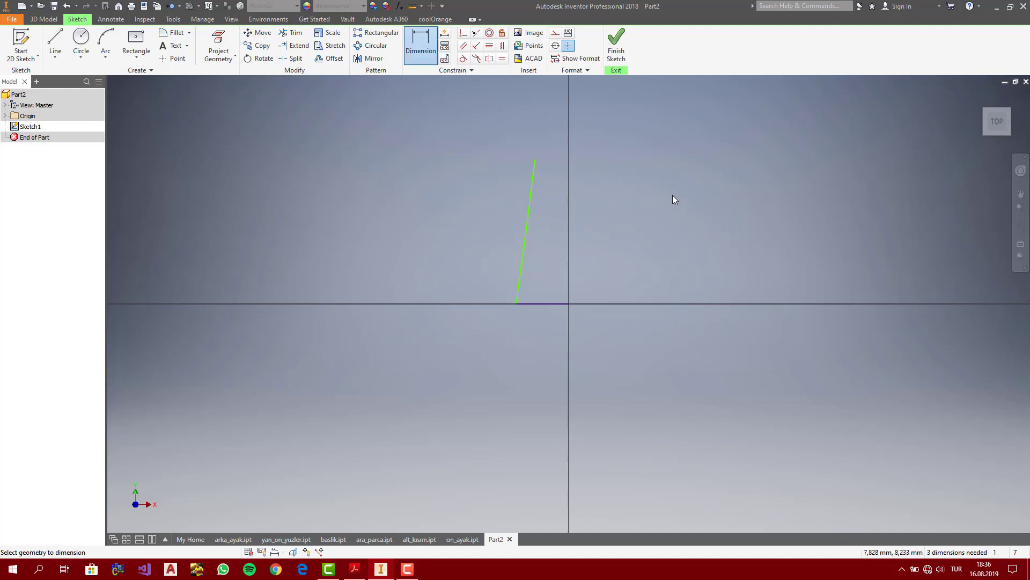
click(553, 304)
click(552, 346)
text(40)
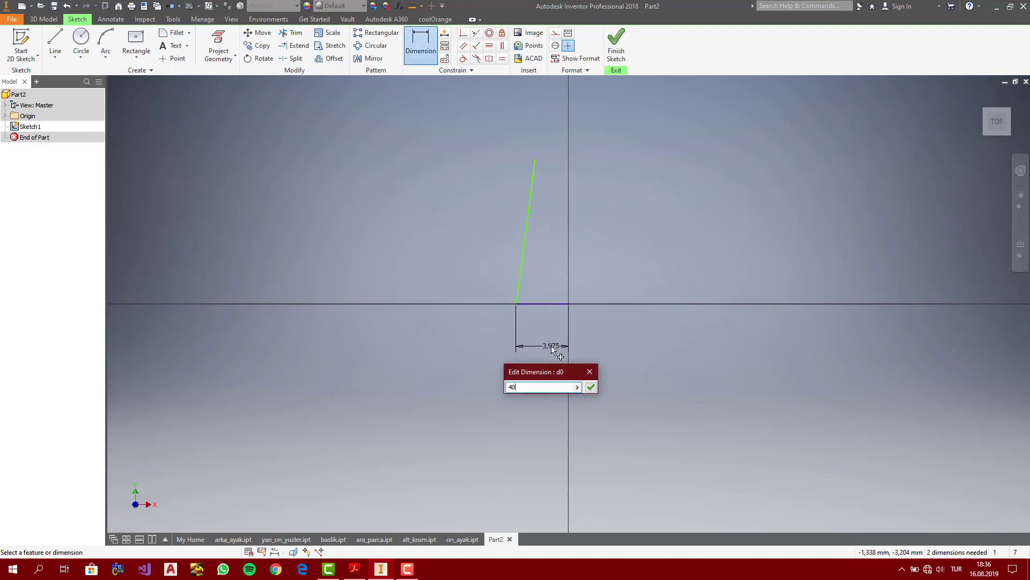
key(Return)
click(997, 122)
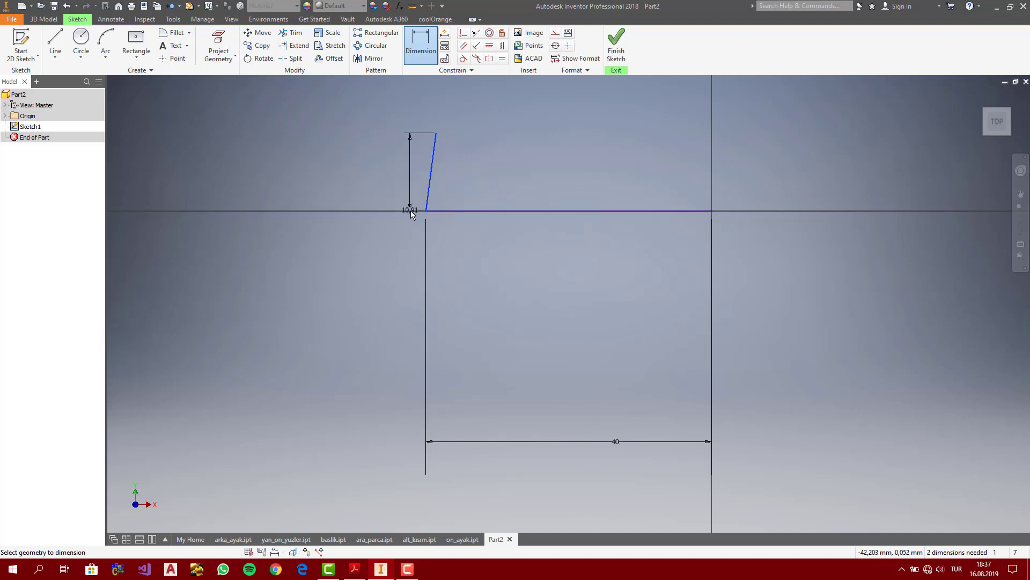
key(Escape)
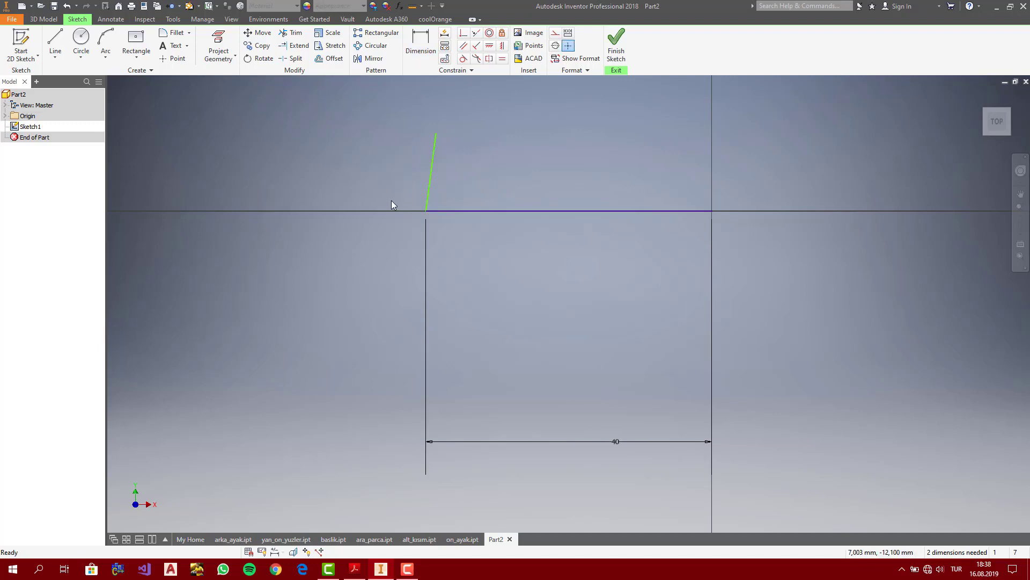
Dimension the angle between the base line and the slanted line as 180-95 degrees
click(421, 43)
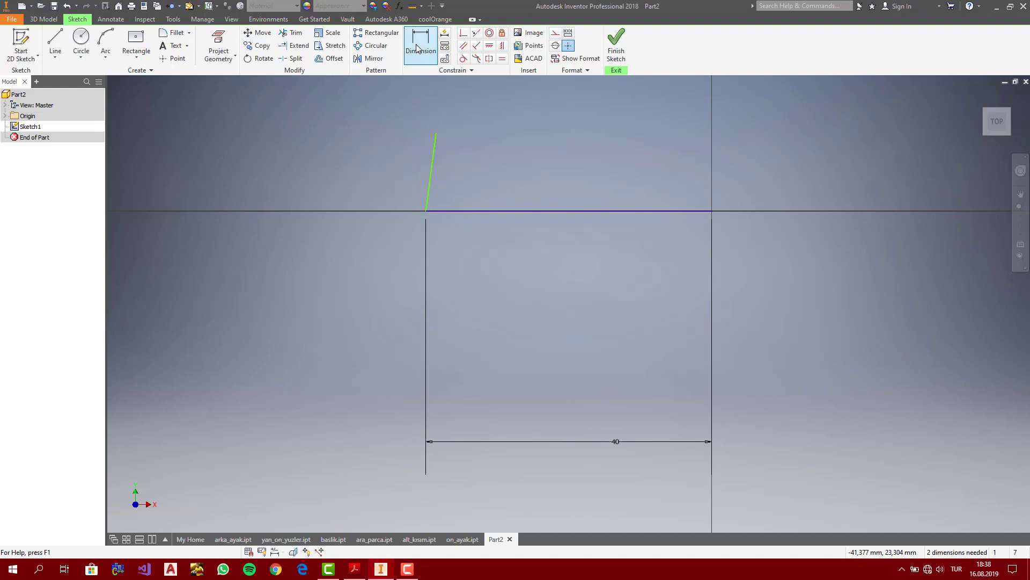
click(459, 212)
click(424, 184)
click(470, 186)
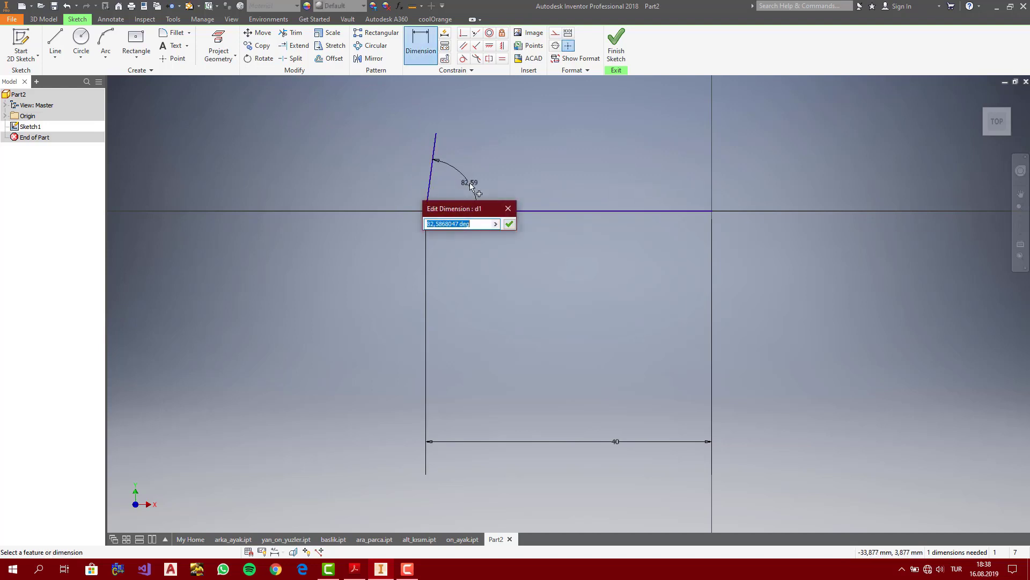
text(180-95)
key(Return)
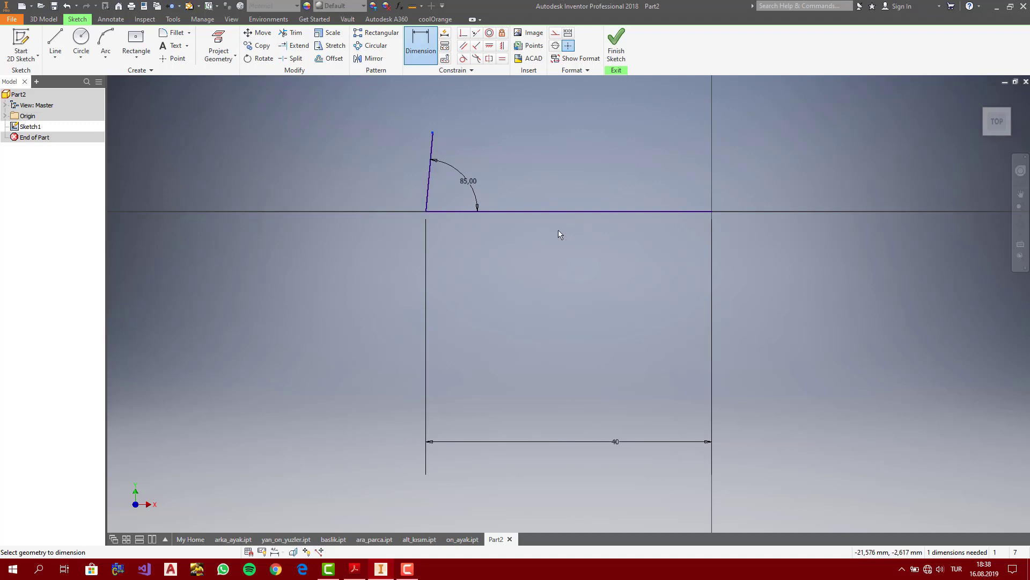
Dimension the vertical height of the slanted line's upper end above the base line to 210 mm
click(533, 213)
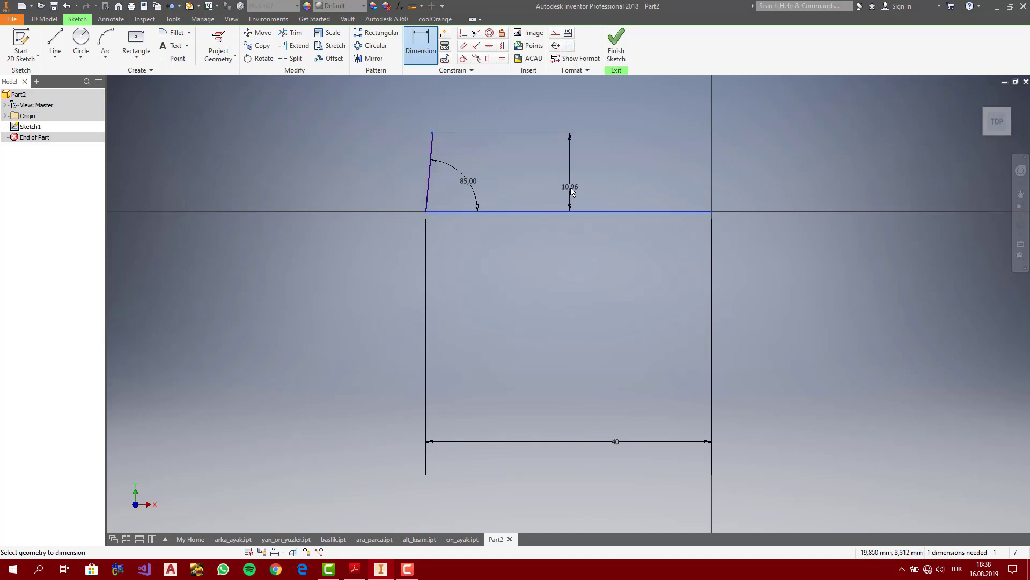
click(571, 188)
text(210)
key(Return)
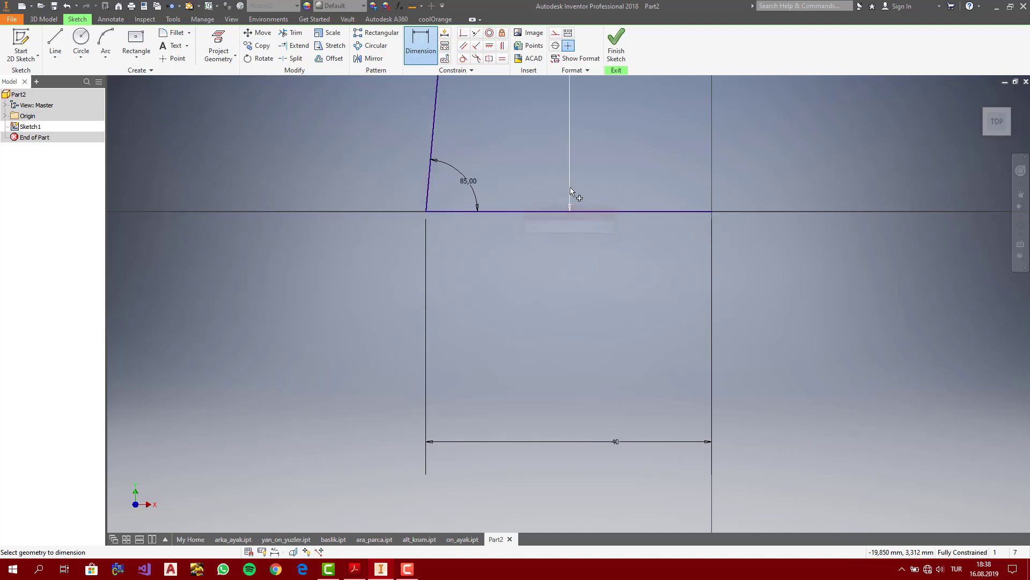
click(996, 122)
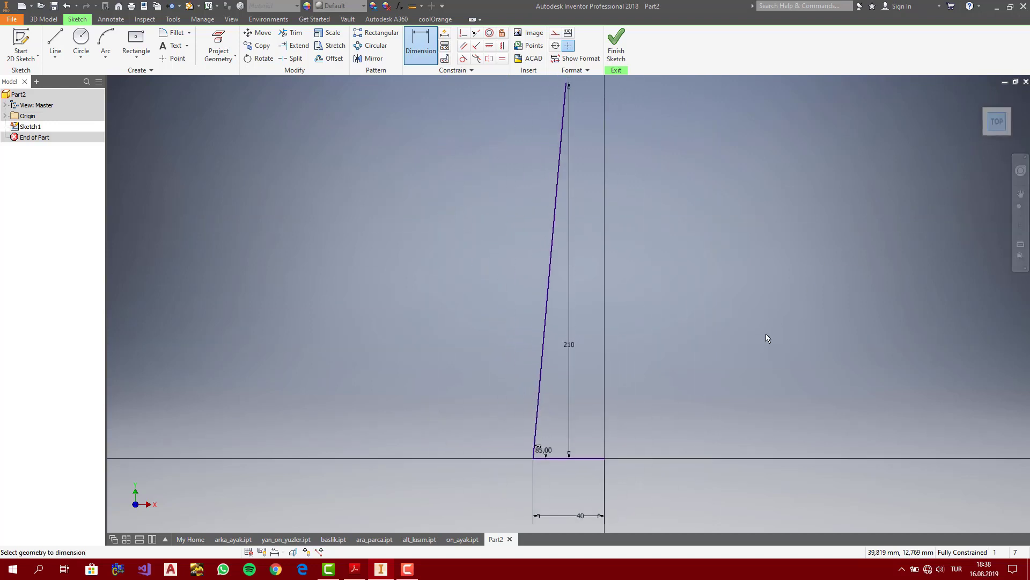
key(Escape)
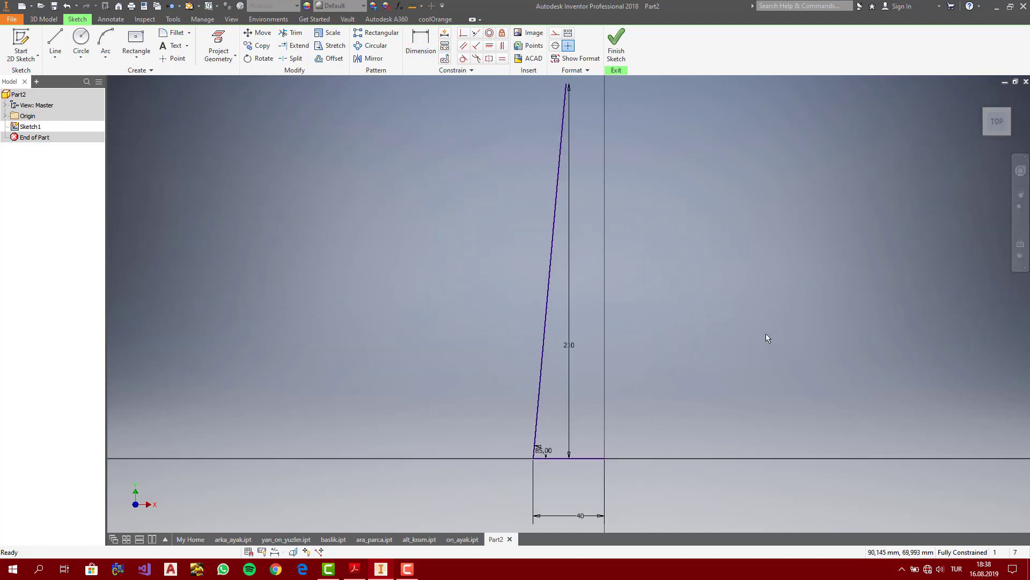
click(1021, 207)
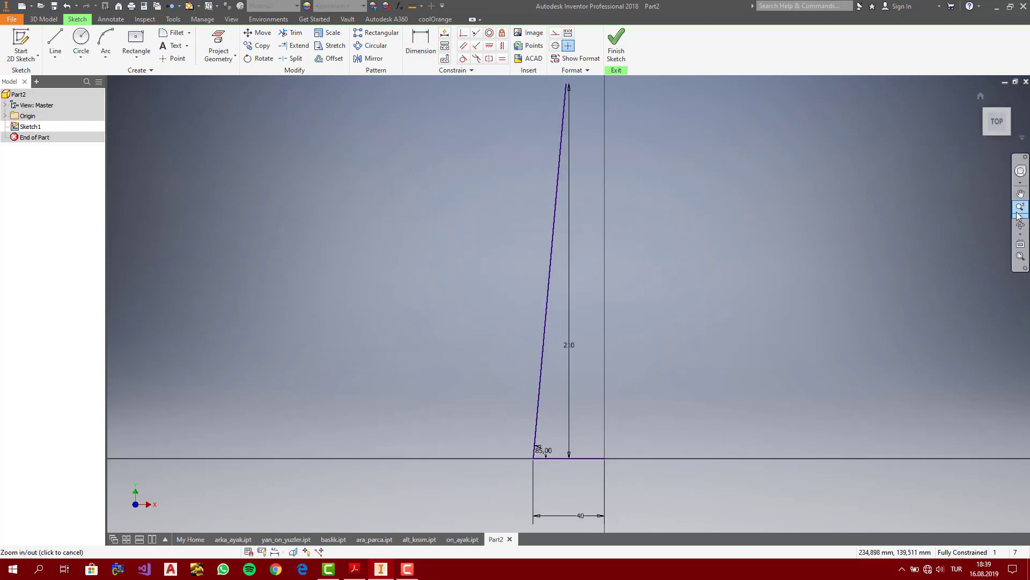
drag(674, 274, 679, 242)
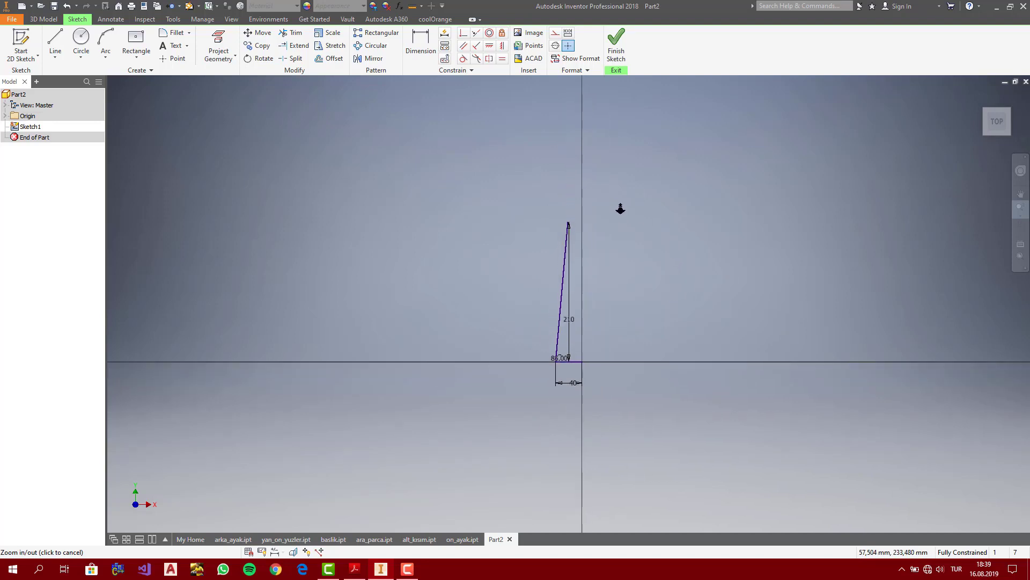
click(1021, 193)
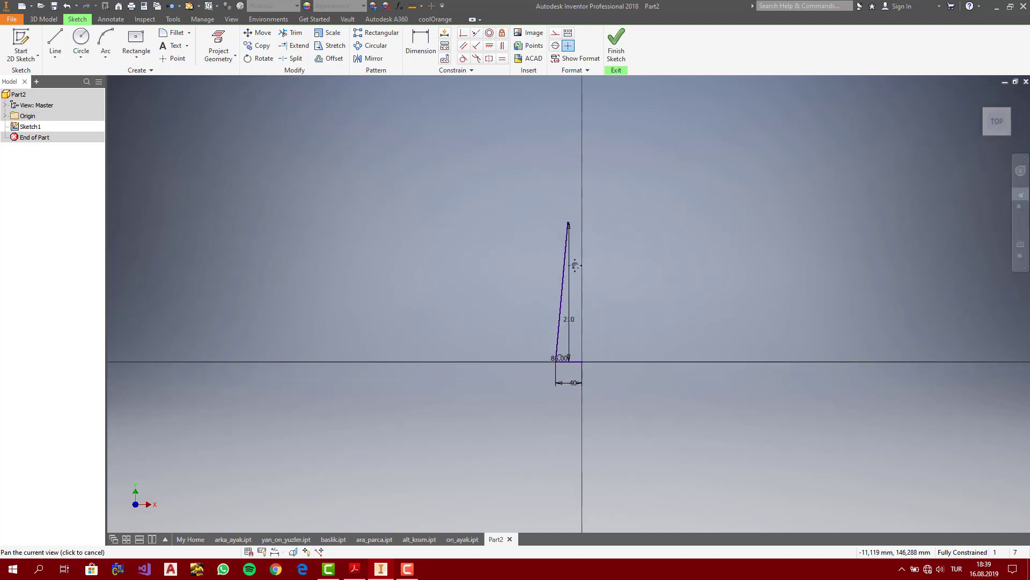
drag(575, 265, 562, 306)
key(Escape)
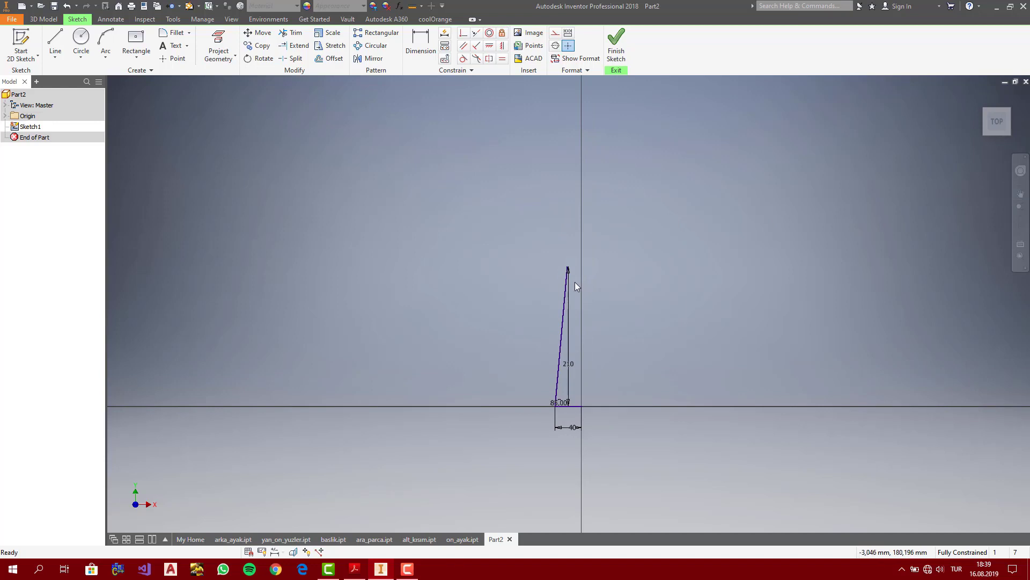
Sketch a vertical line about 94 mm long upward from the upper end of the slanted line
scroll(575, 282, up, 3)
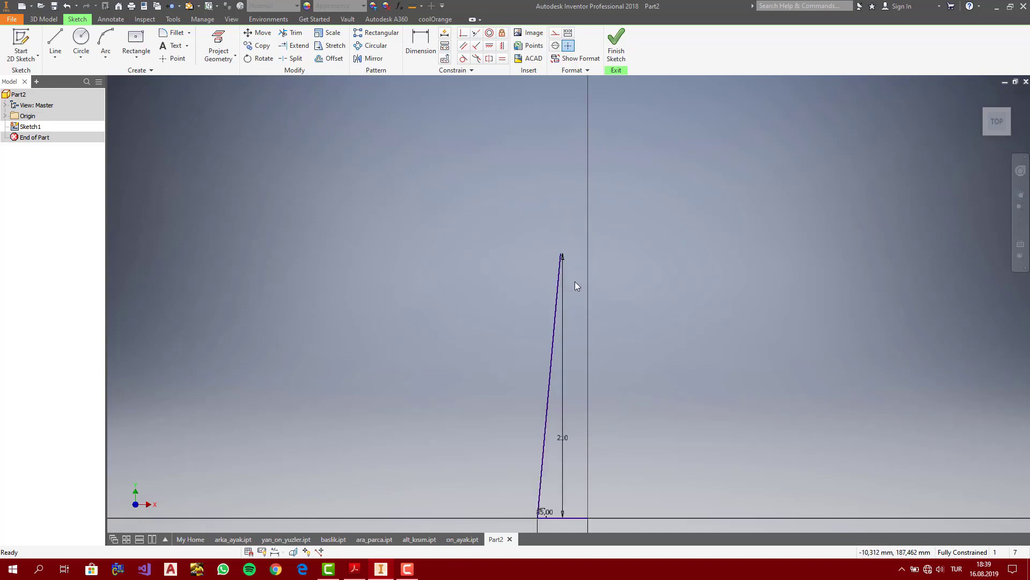
click(56, 43)
click(561, 254)
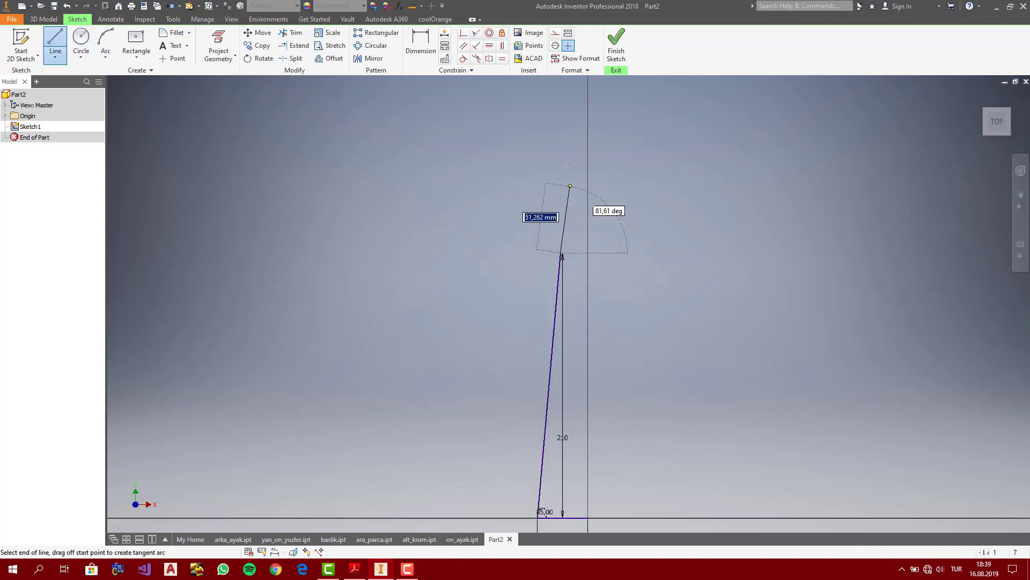
click(560, 135)
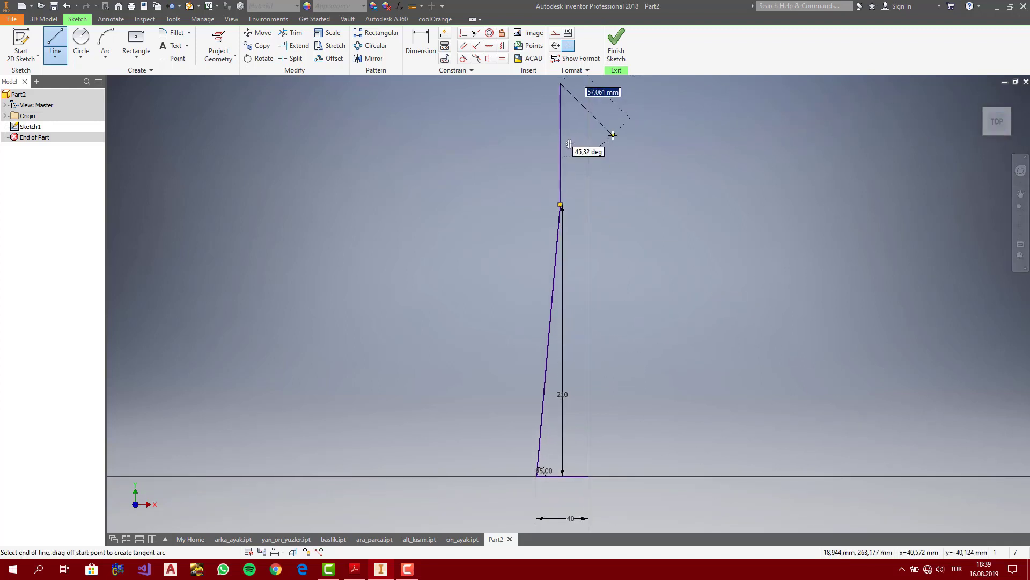
scroll(590, 129, down, 3)
key(Escape)
Sketch a line about 156 mm long from the vertical line's upper end, leaning upward in the negative X direction
click(1020, 196)
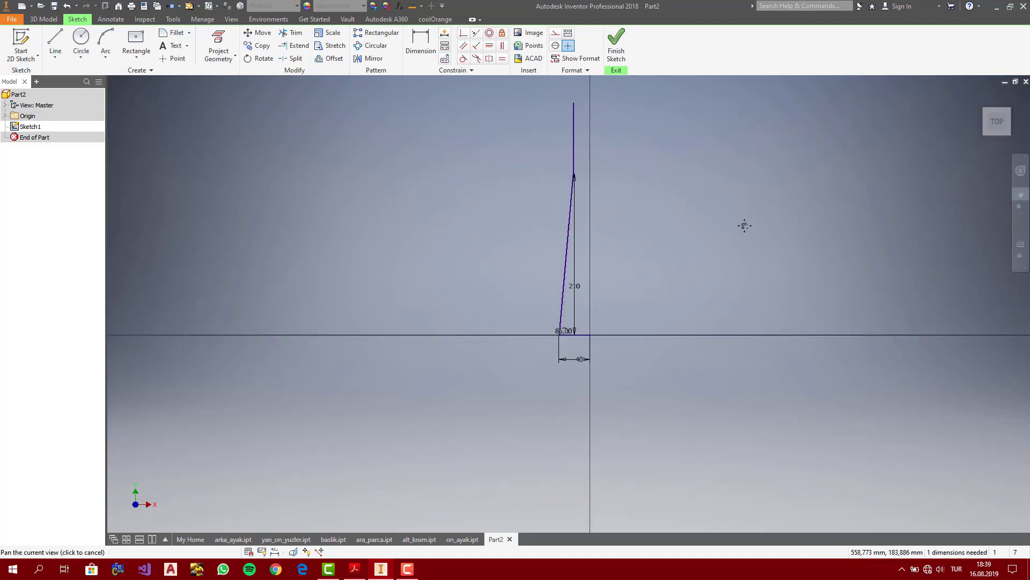
drag(636, 229, 627, 330)
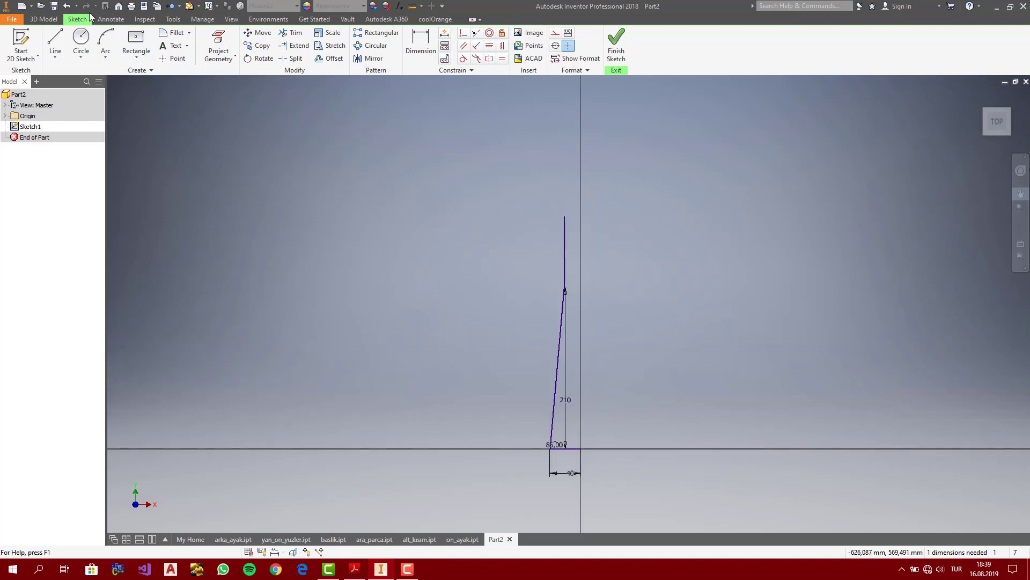
click(55, 43)
click(565, 216)
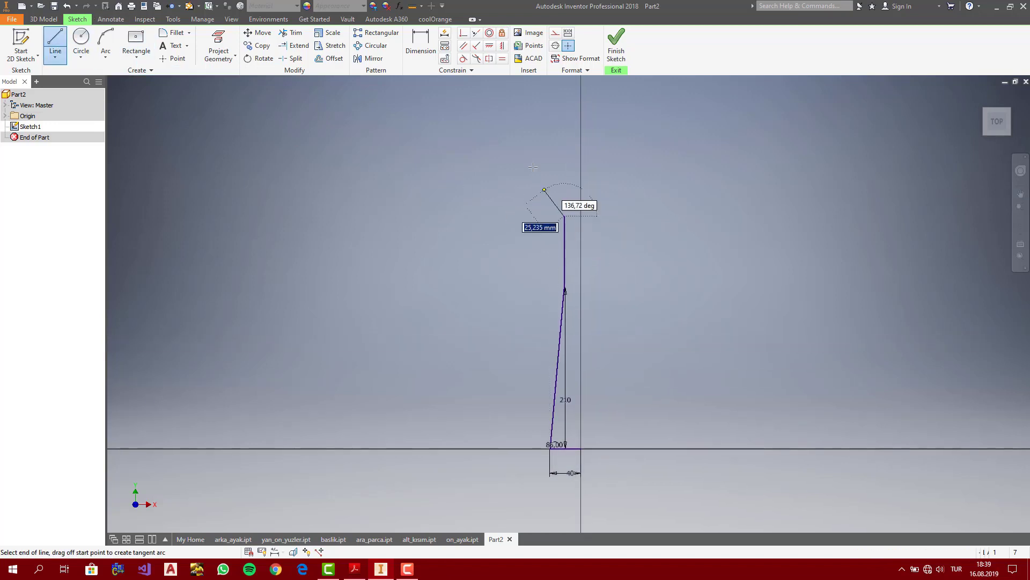
key(Escape)
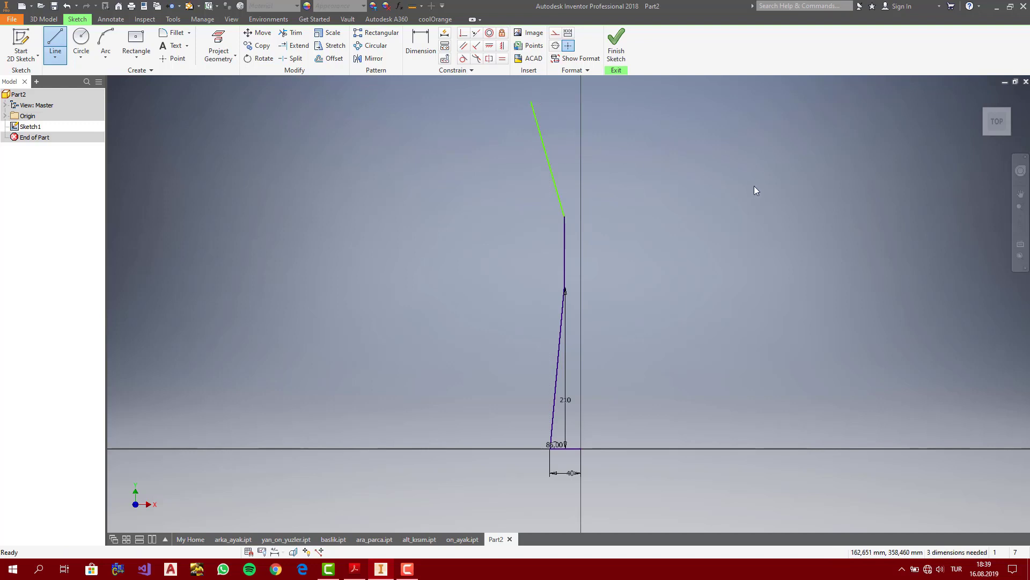
key(Escape)
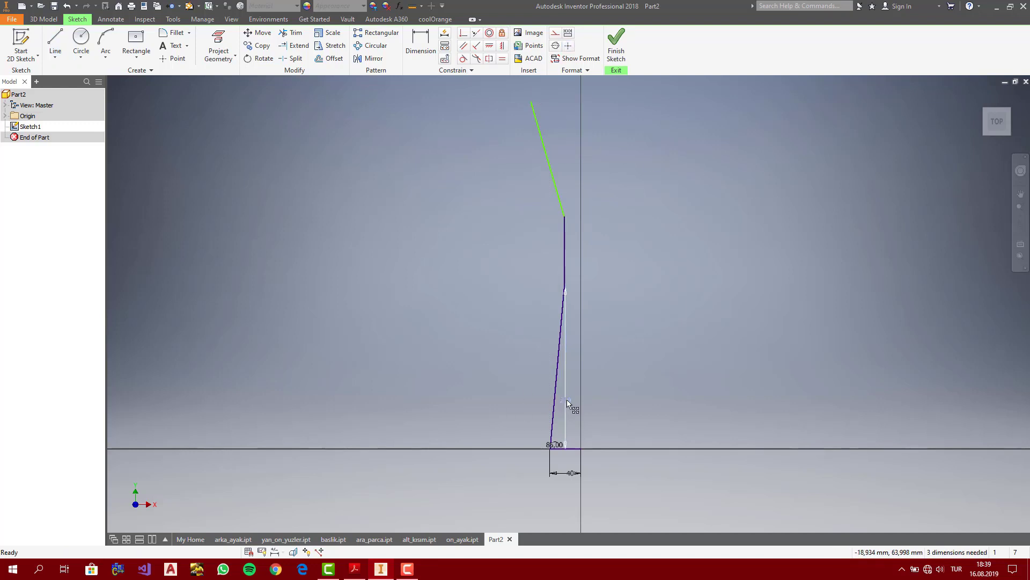
Reposition the 210 mm, 40 mm and 85 degree dimensions clear of the profile lines
drag(567, 400, 482, 410)
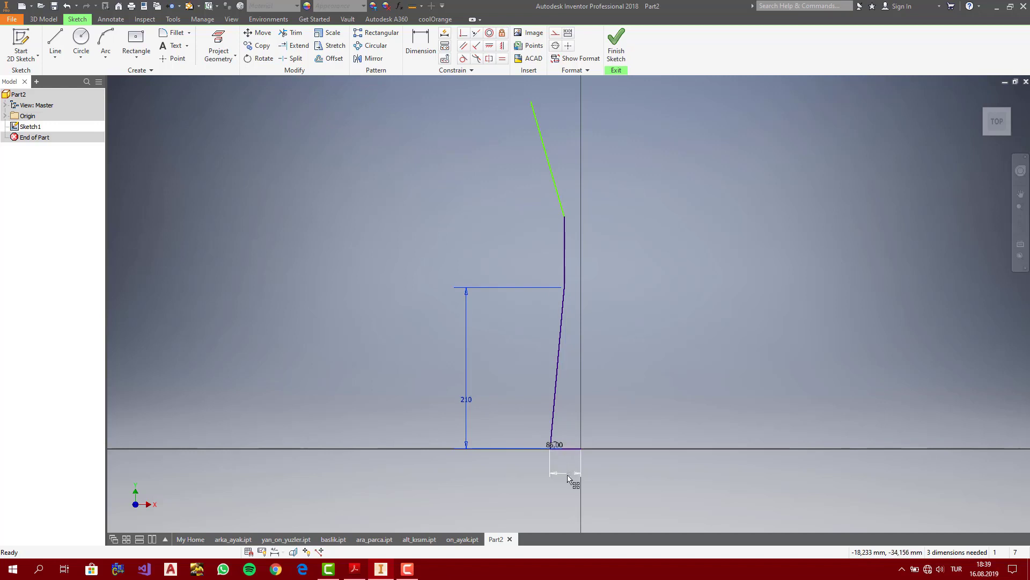
drag(567, 473, 567, 491)
drag(562, 441, 585, 411)
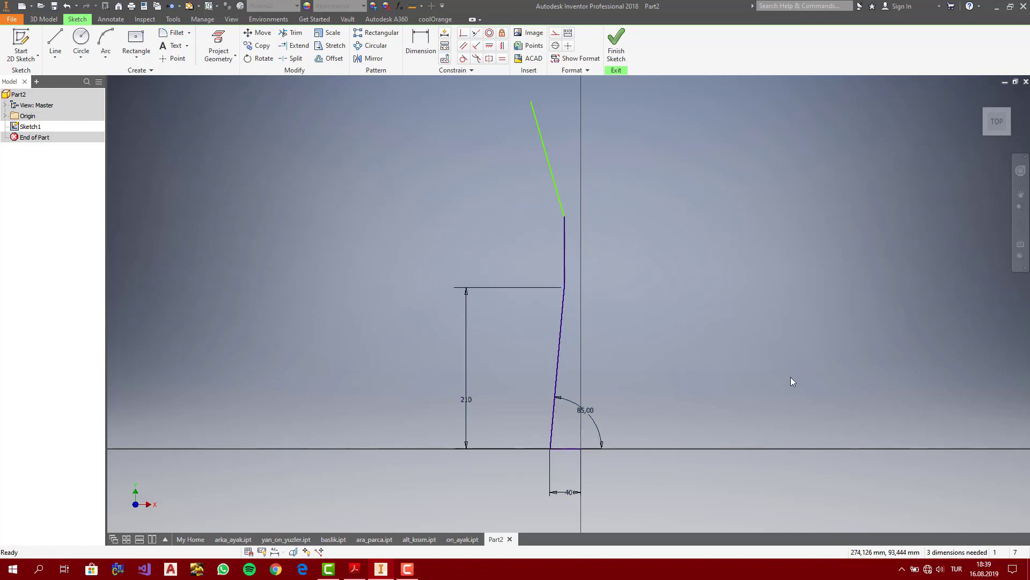
Dimension the middle vertical line's length to 220 mm
click(421, 46)
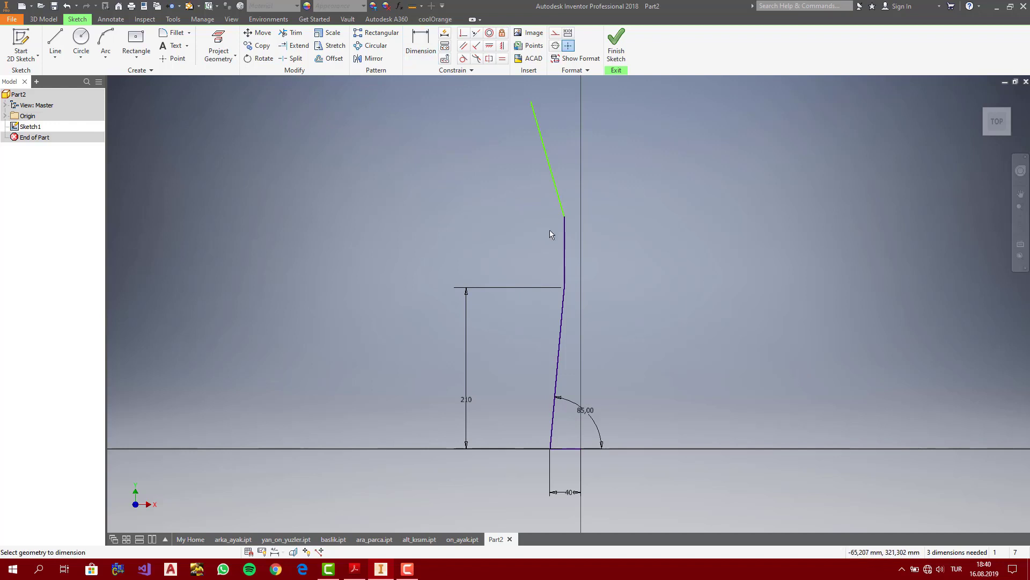
click(564, 258)
click(492, 260)
text(22)
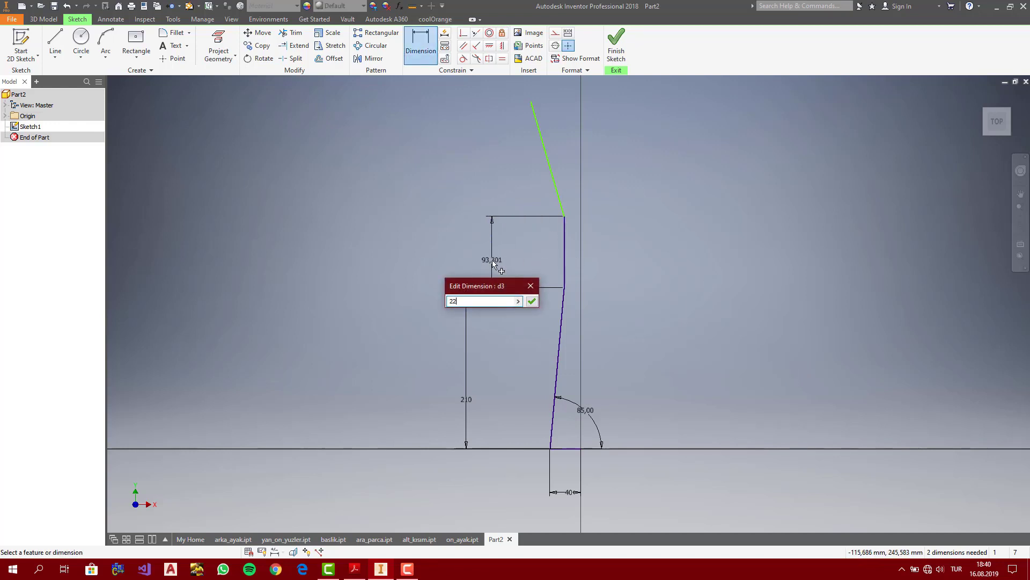
text(0)
key(Return)
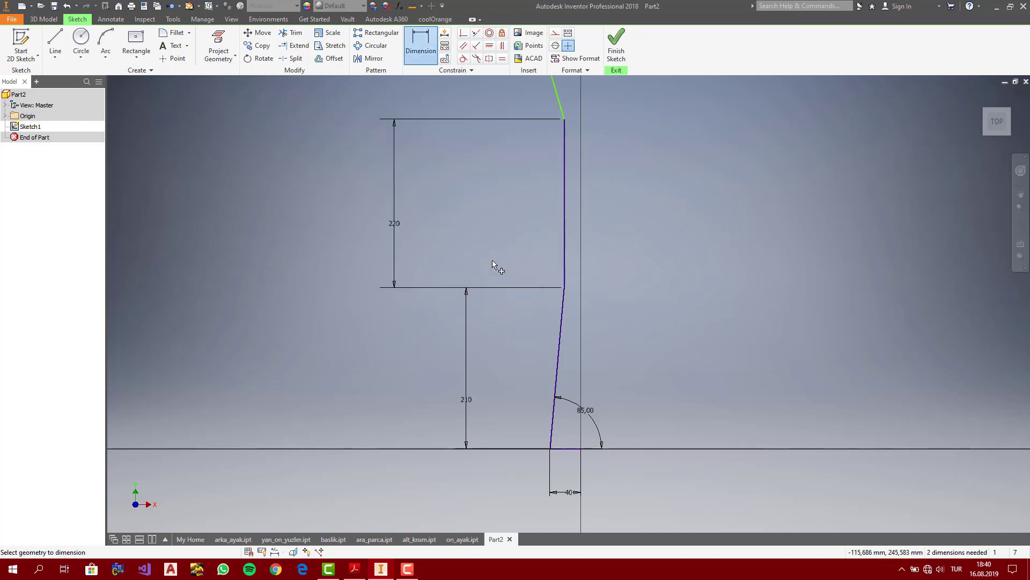
Dimension the angle between the upper slanted line and the horizontal base line to 85 degrees
click(1001, 120)
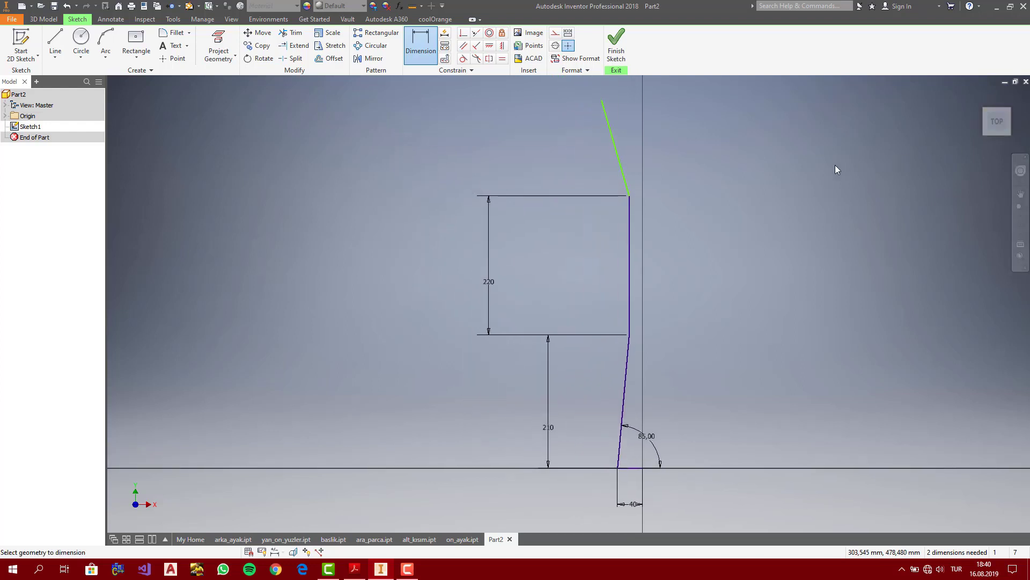
key(Escape)
click(420, 45)
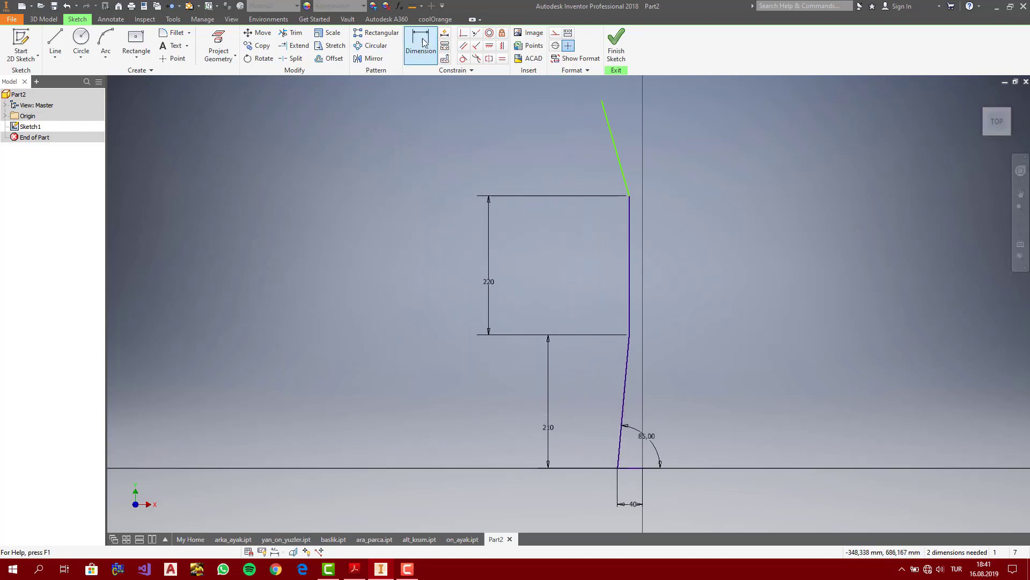
click(620, 163)
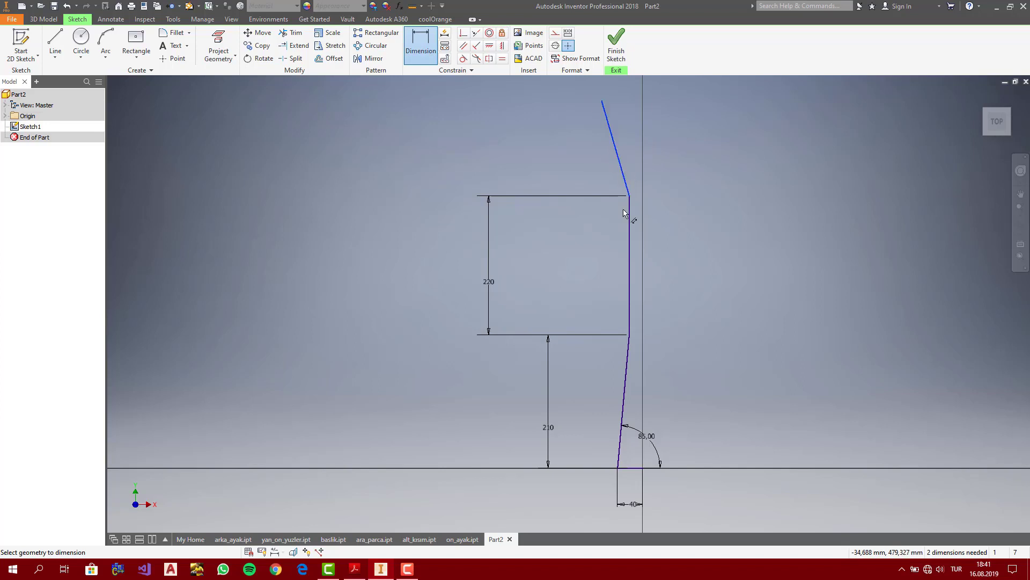
click(635, 469)
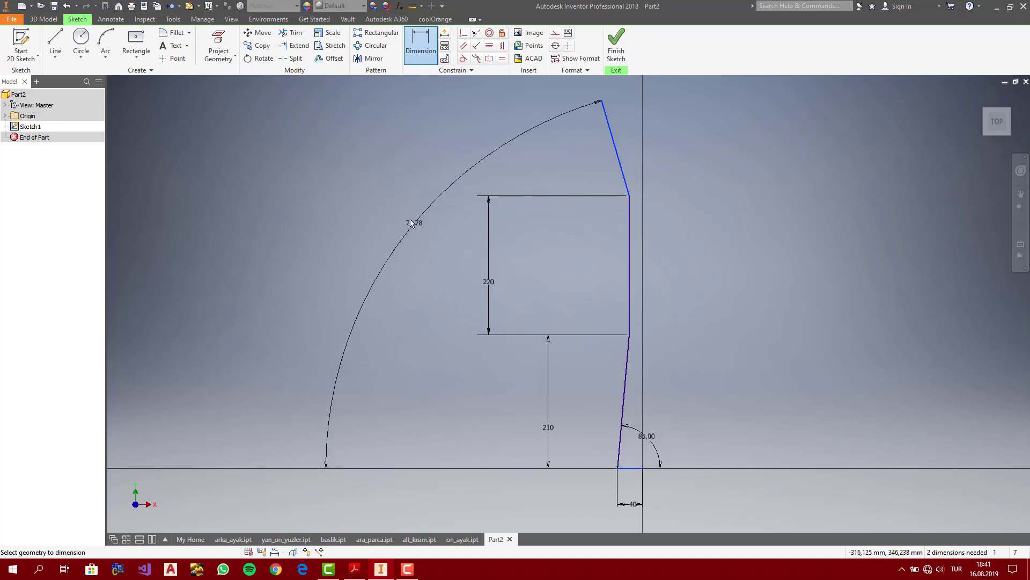
click(405, 214)
text(85)
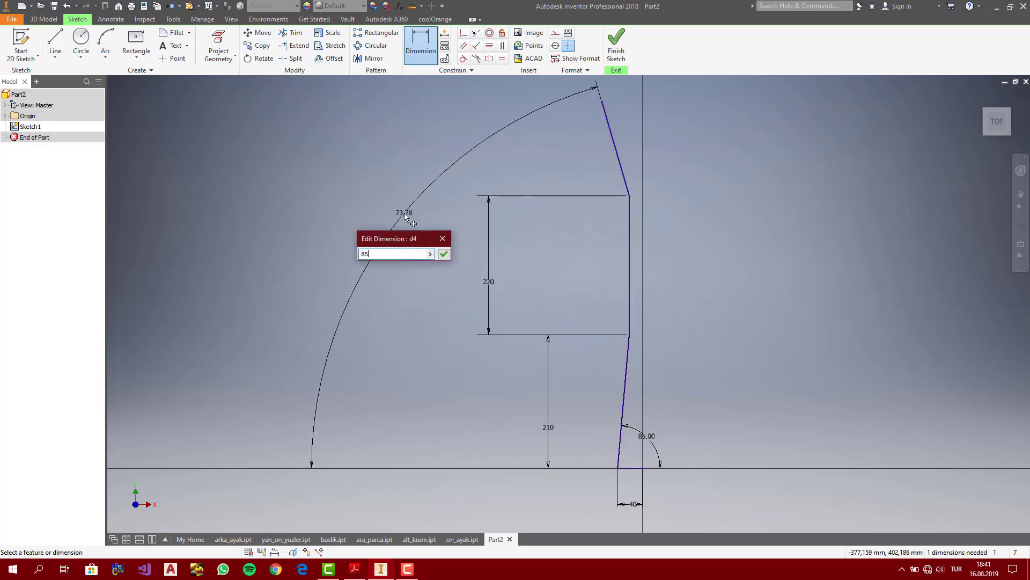
key(Return)
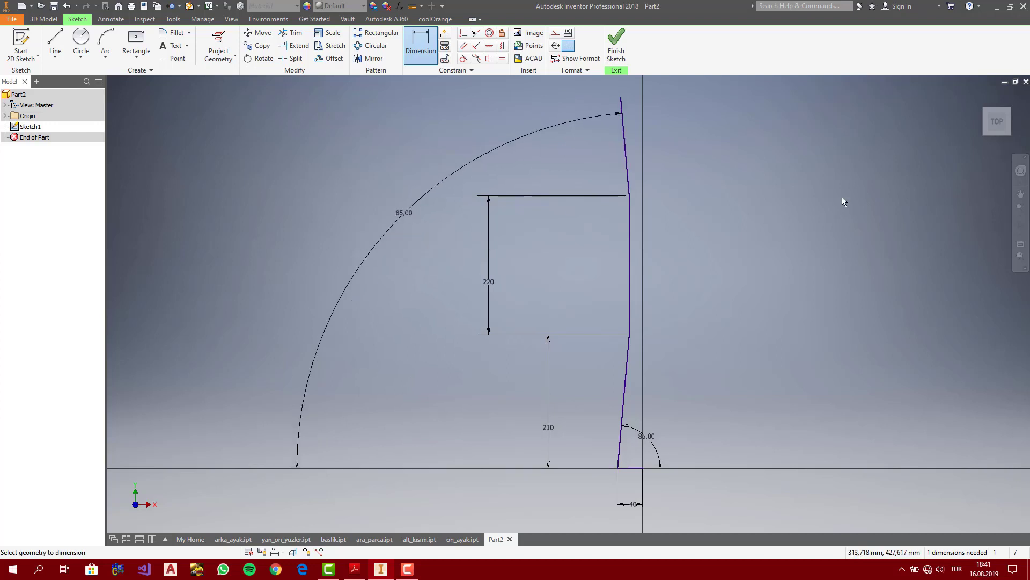
Dimension the upper slanted line's aligned length to 420 mm
key(Escape)
key(d)
click(624, 133)
key(Escape)
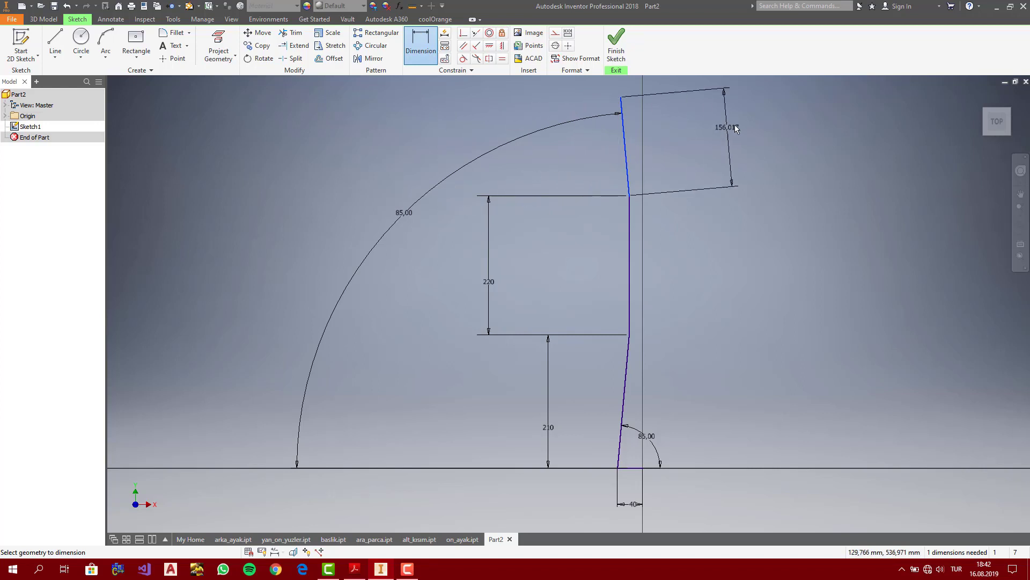
click(719, 134)
text(430)
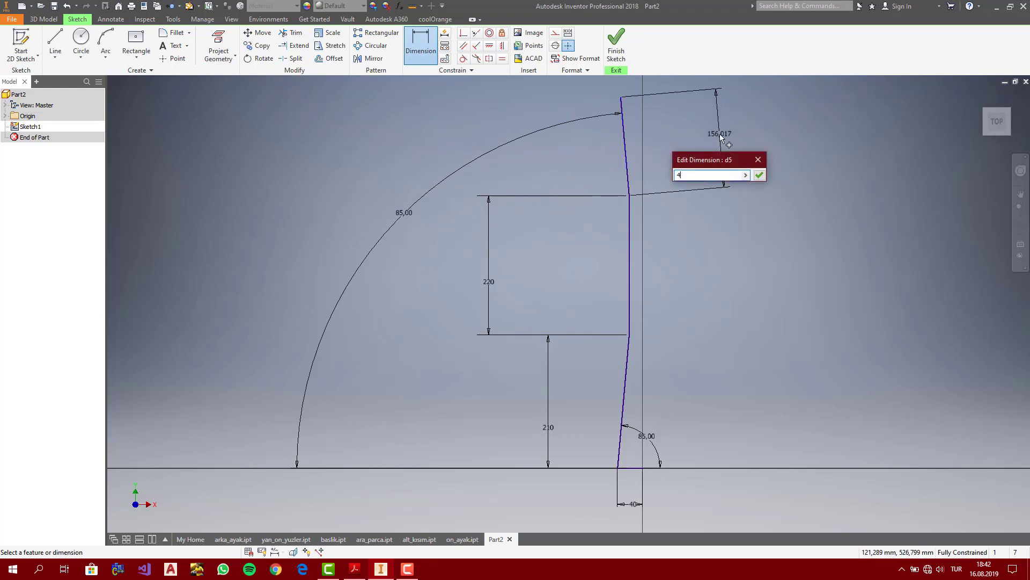
key(Return)
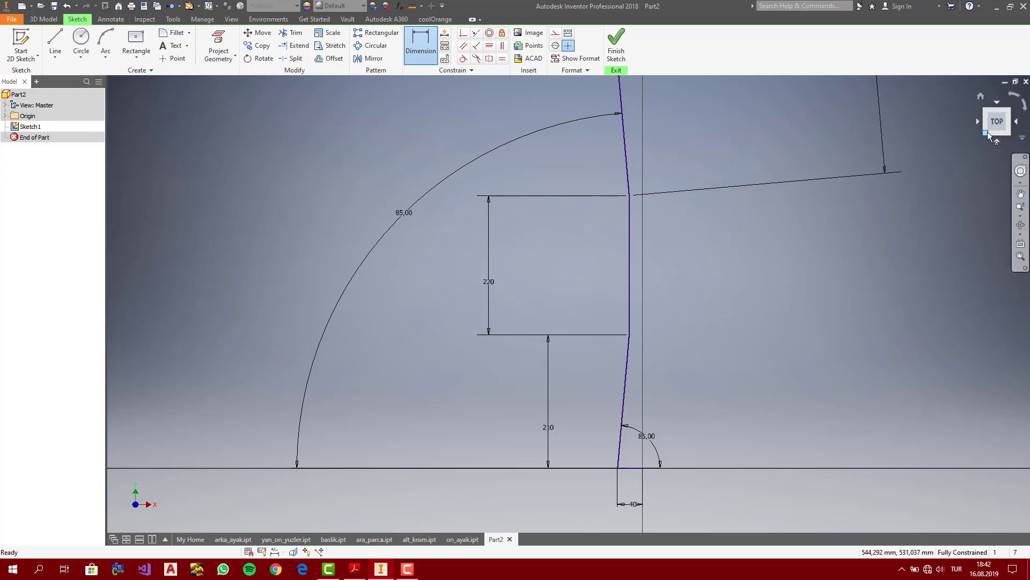
Sketch a slanted line about 210 mm long from the origin end of the base line, rising in the positive X direction
click(993, 128)
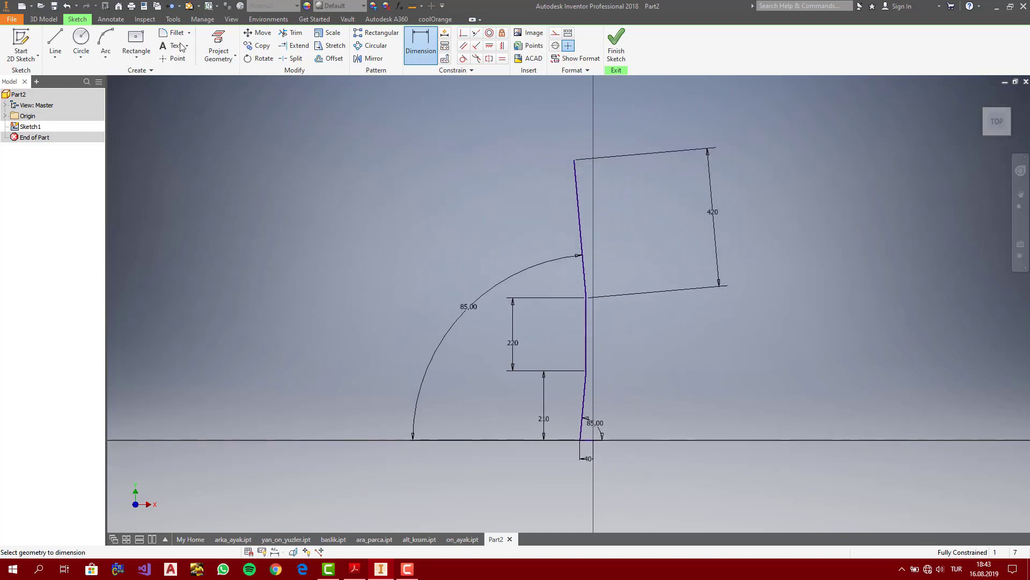
click(56, 43)
scroll(589, 440, down, 3)
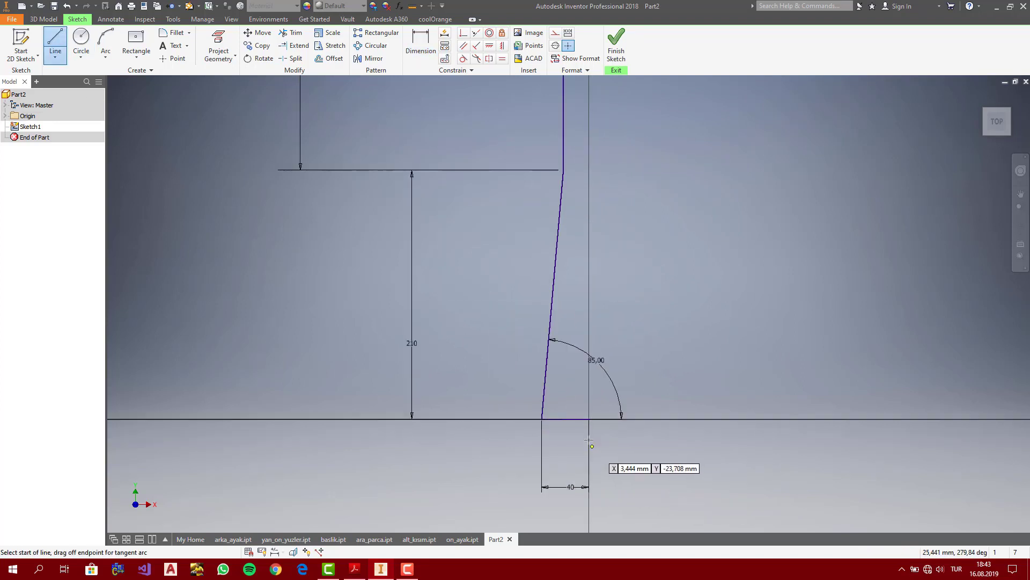
click(589, 418)
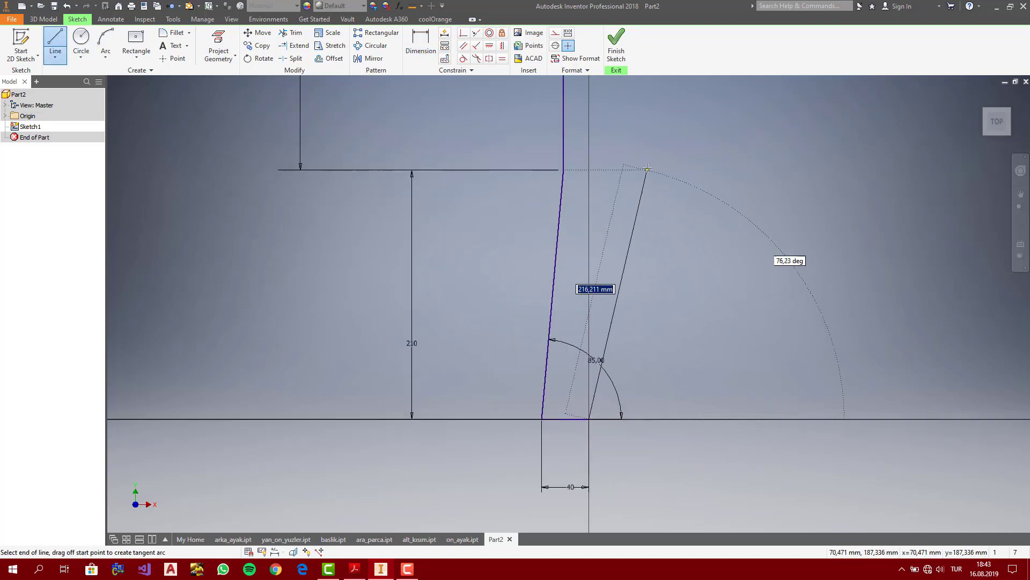
click(647, 171)
key(Escape)
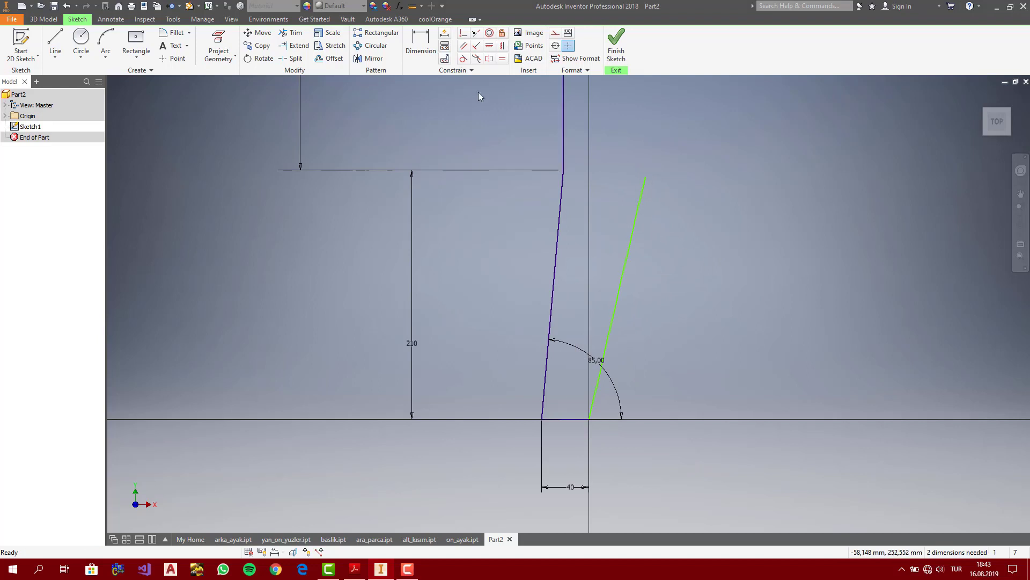
Constrain the new slanted line parallel to and equal in length with the lower slanted line on the opposite side
click(465, 47)
click(629, 267)
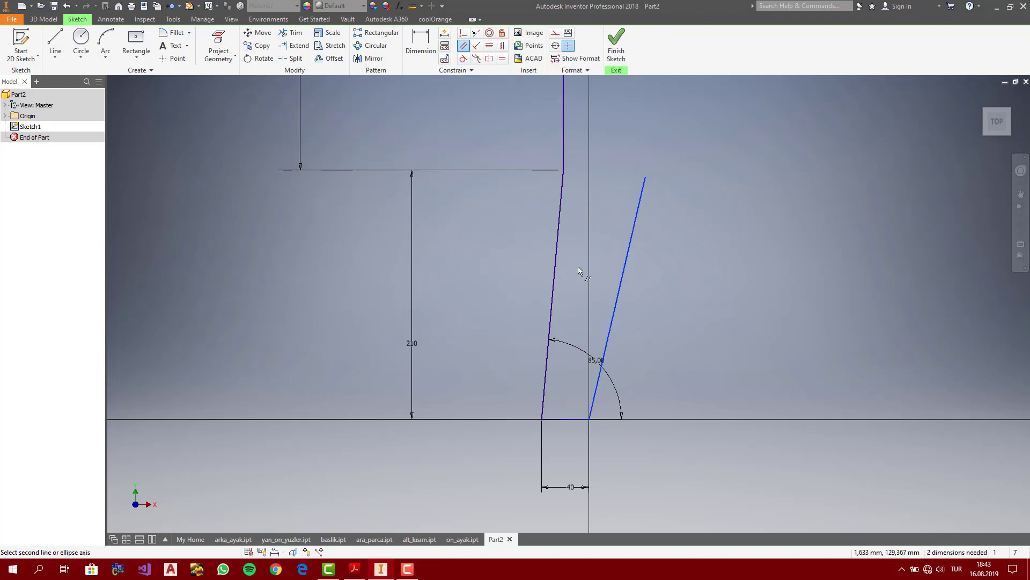
click(558, 285)
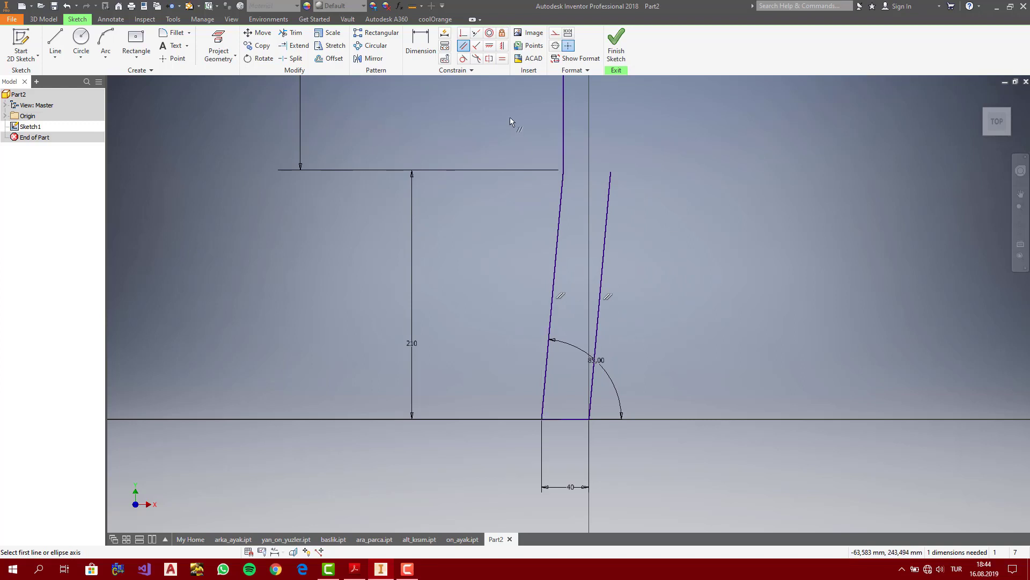
key(equal)
click(605, 257)
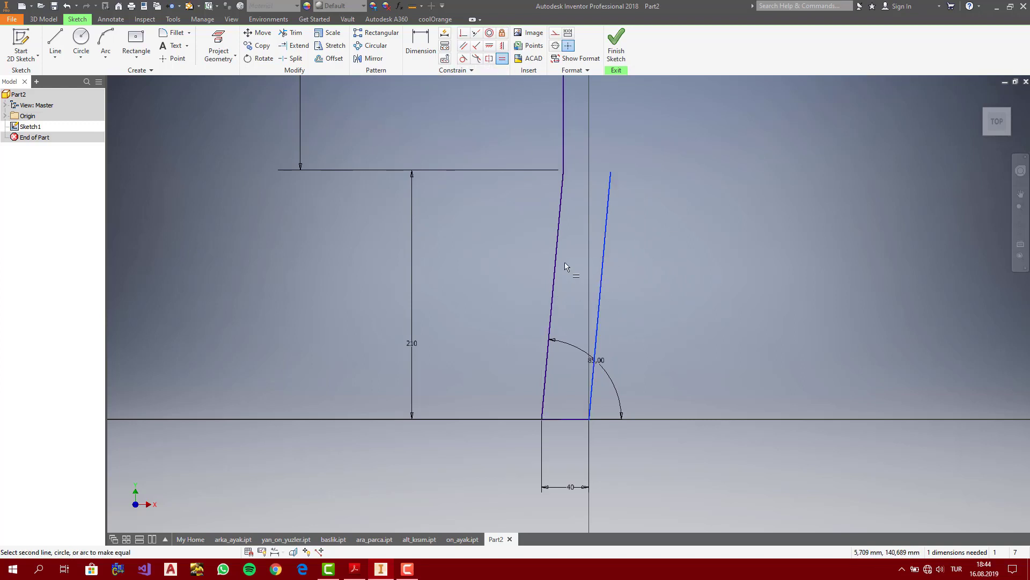
click(555, 275)
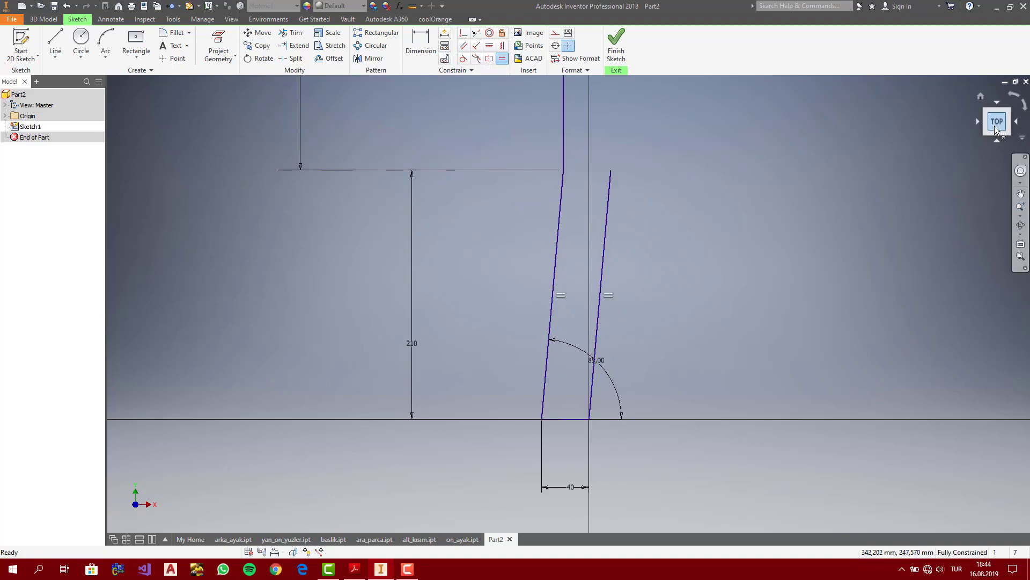
Sketch a vertical line up from the new slanted line's upper end, about half as long as the 220 mm line
scroll(681, 312, down, 5)
click(54, 44)
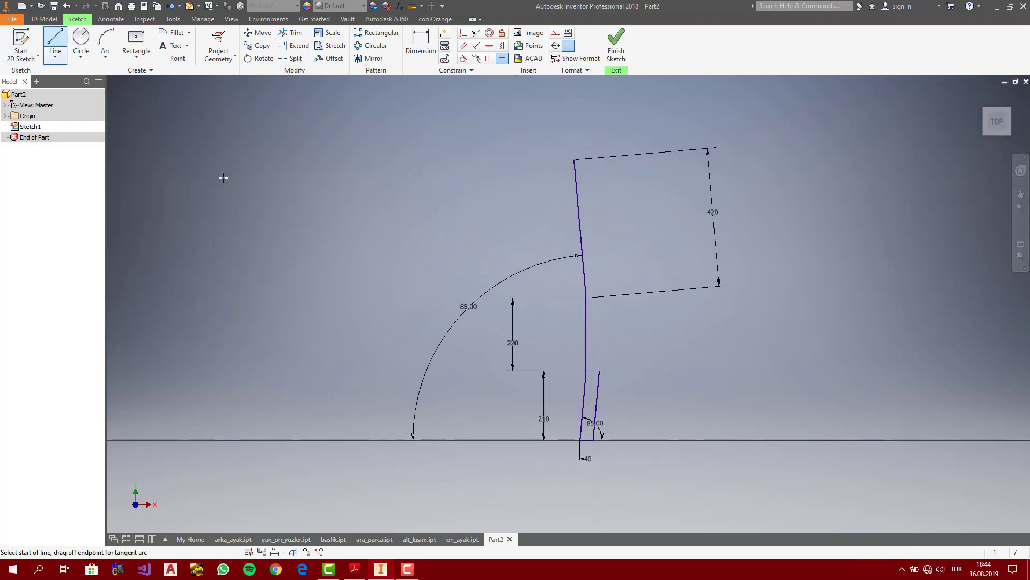
click(599, 369)
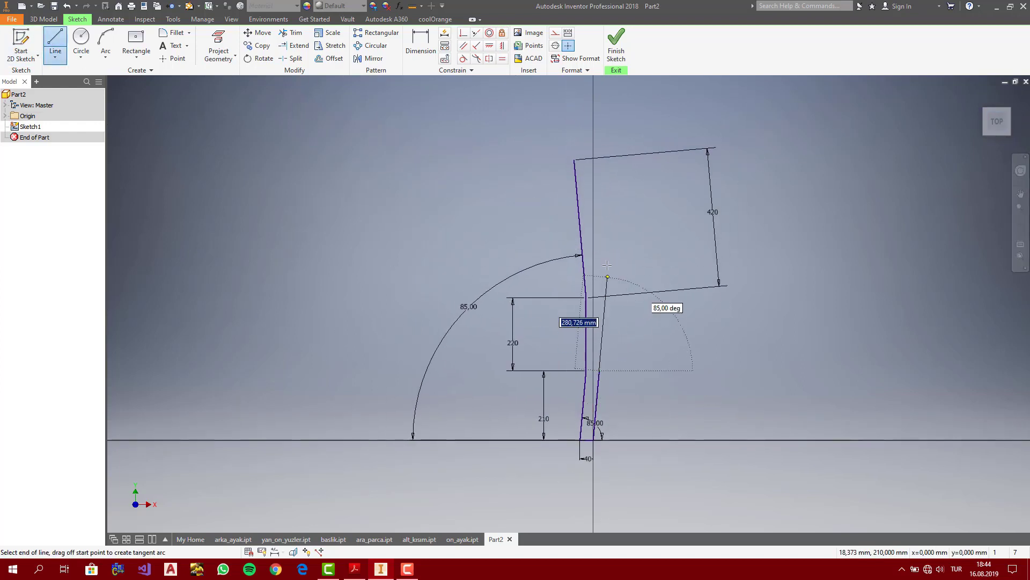
scroll(606, 346, up, 6)
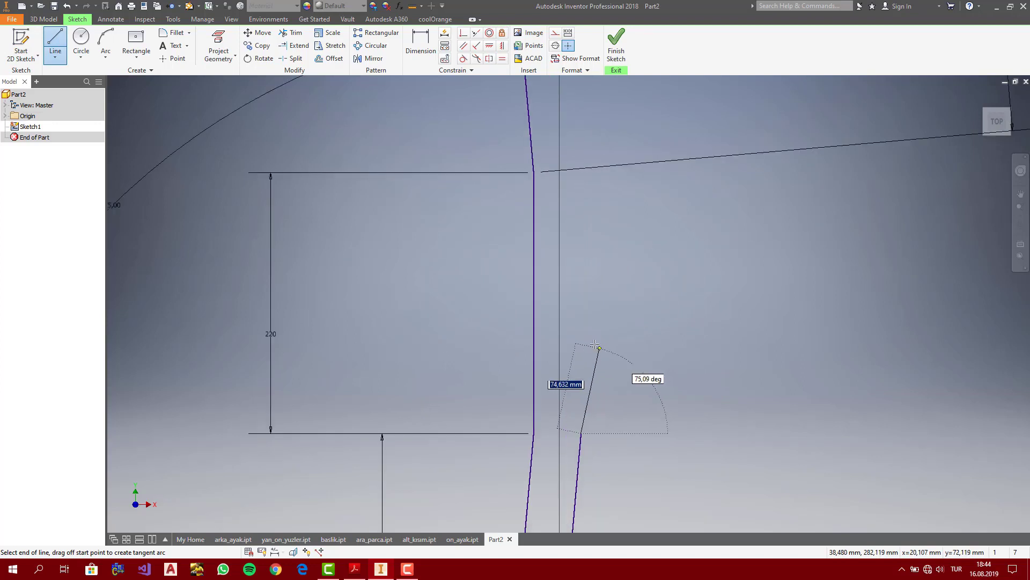
click(581, 305)
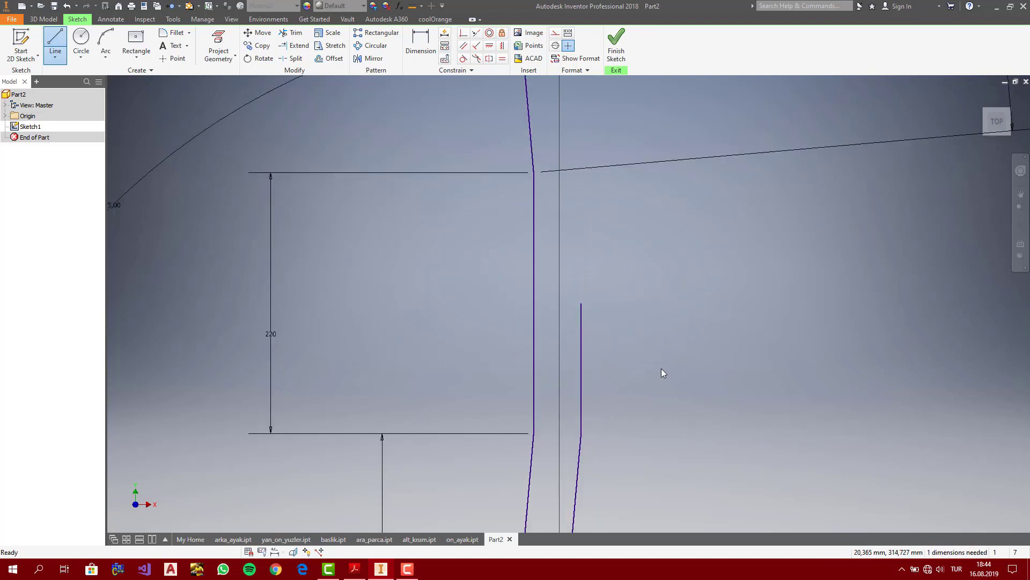
Constrain the new vertical line equal in length to the 220 mm line on the opposite side
key(=)
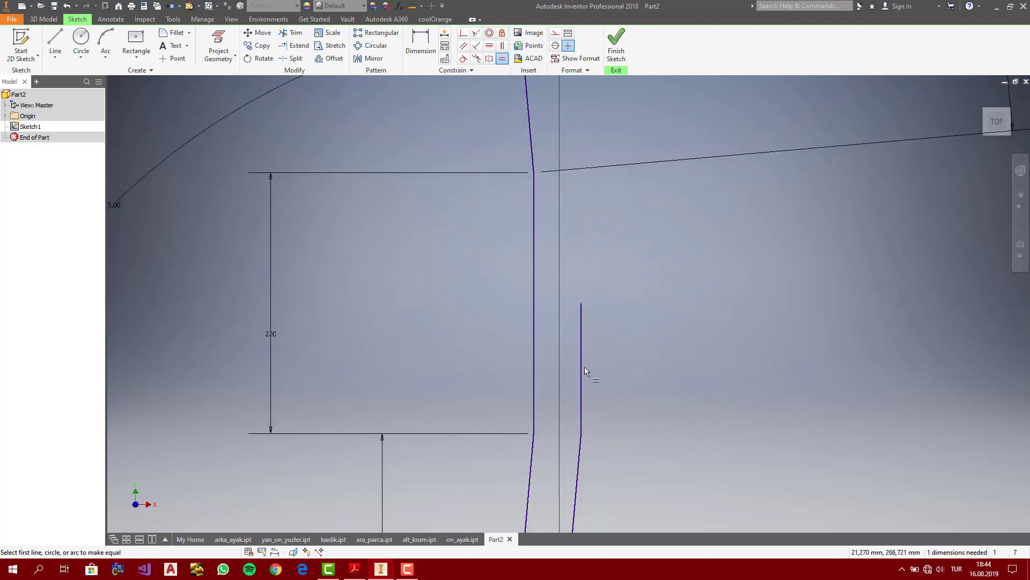
click(582, 368)
click(532, 372)
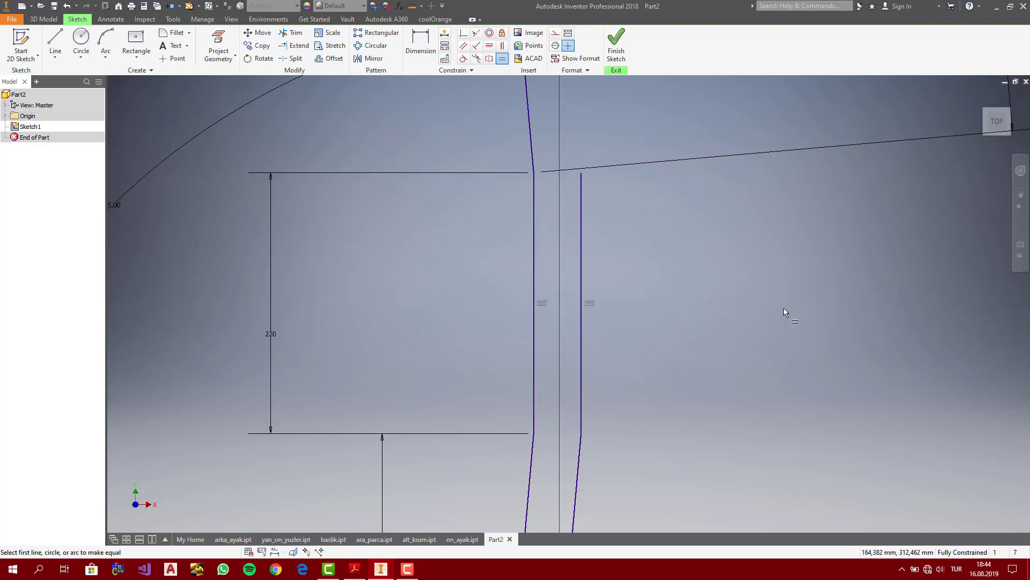
Sketch a slanted line about 383 mm long from the new vertical line's upper end, leaning toward negative X at about 96 degrees
click(993, 119)
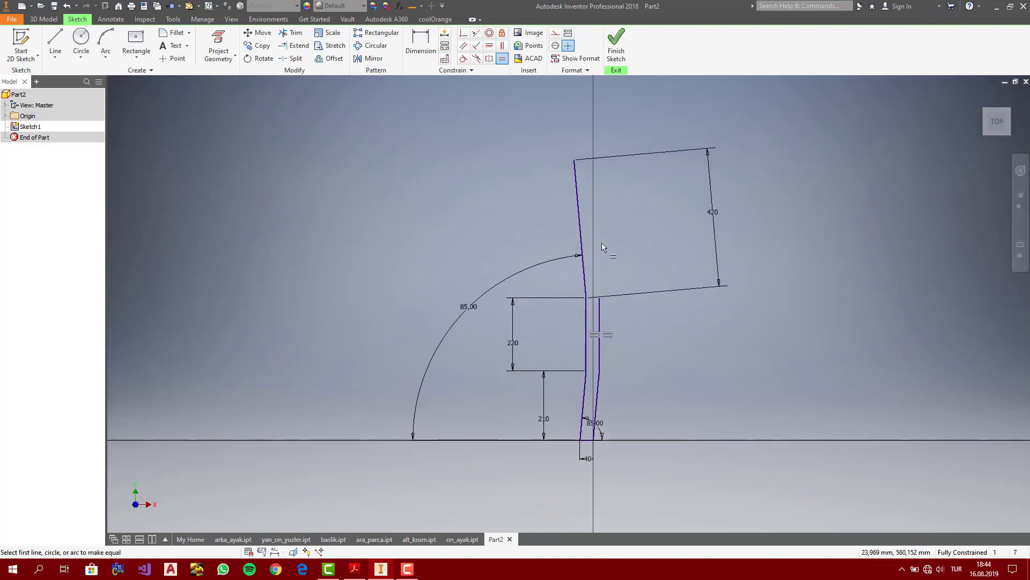
click(55, 40)
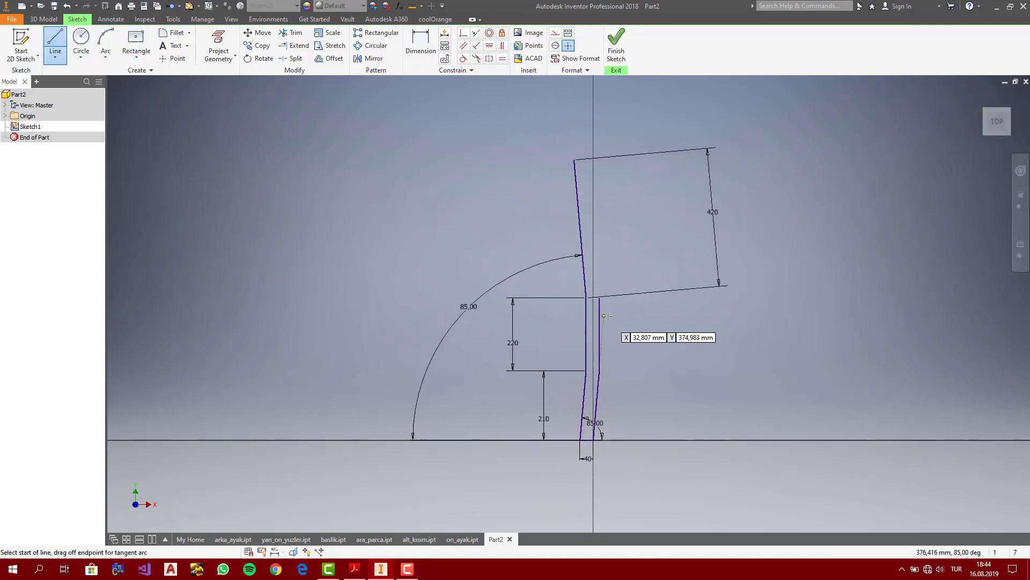
click(600, 298)
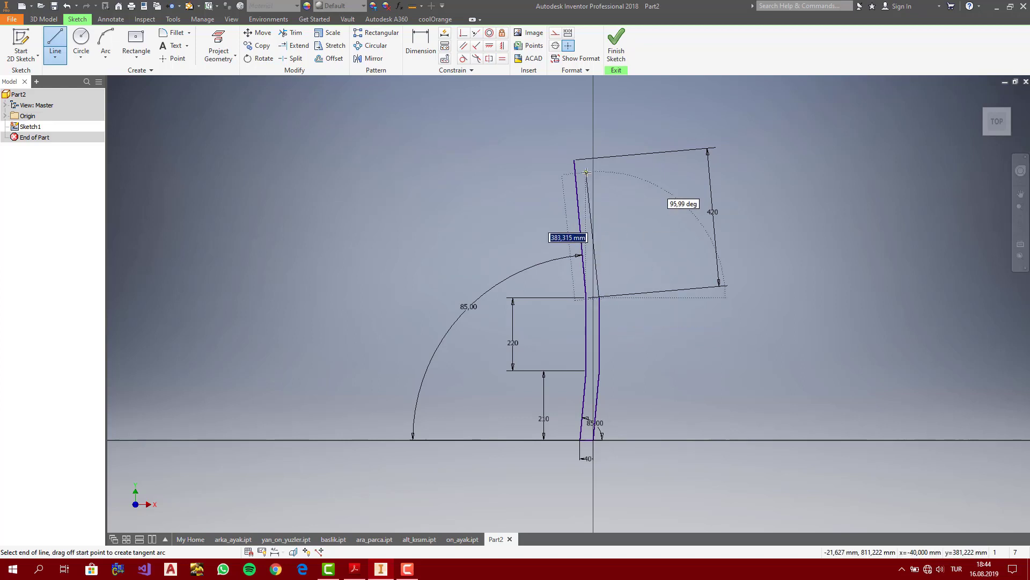
key(Escape)
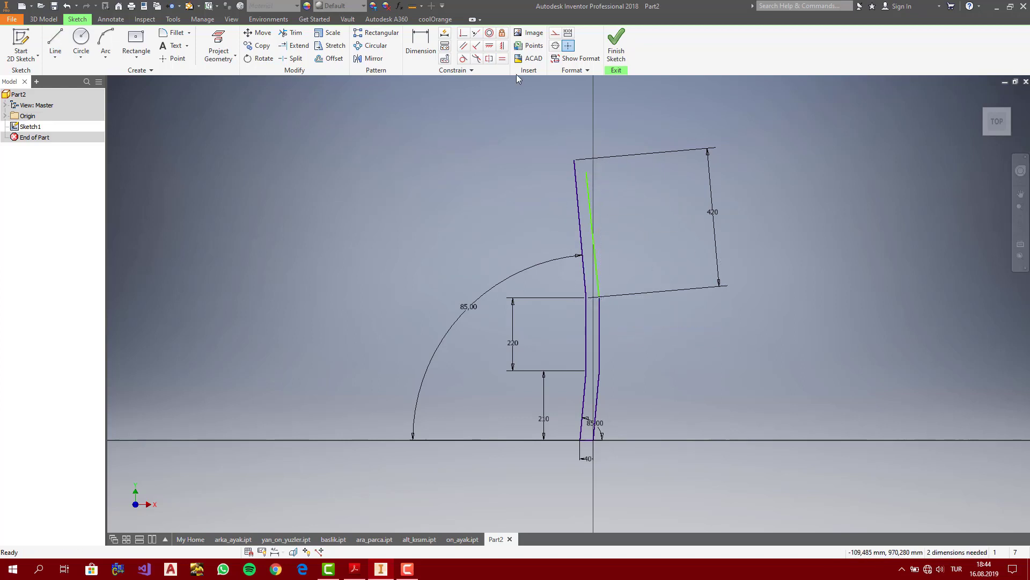
Constrain the new upper slanted line parallel to and equal in length with the 420 mm line beside it
click(463, 46)
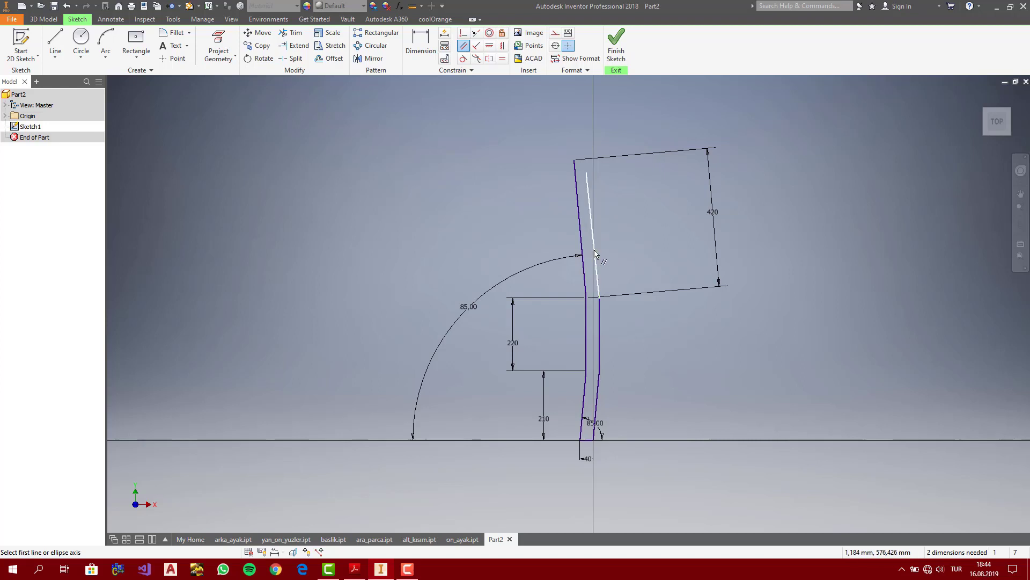
click(587, 247)
click(583, 240)
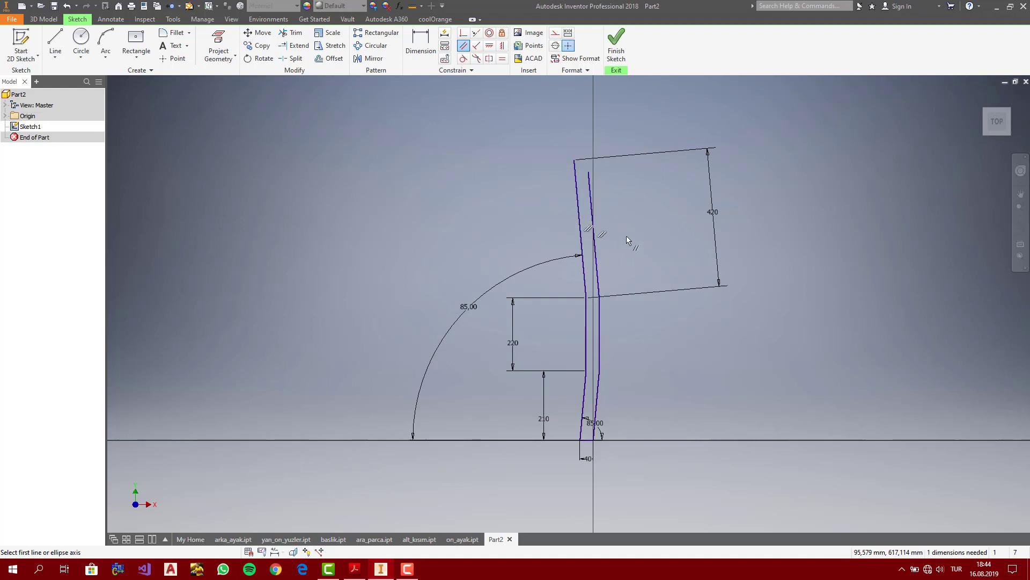
click(503, 58)
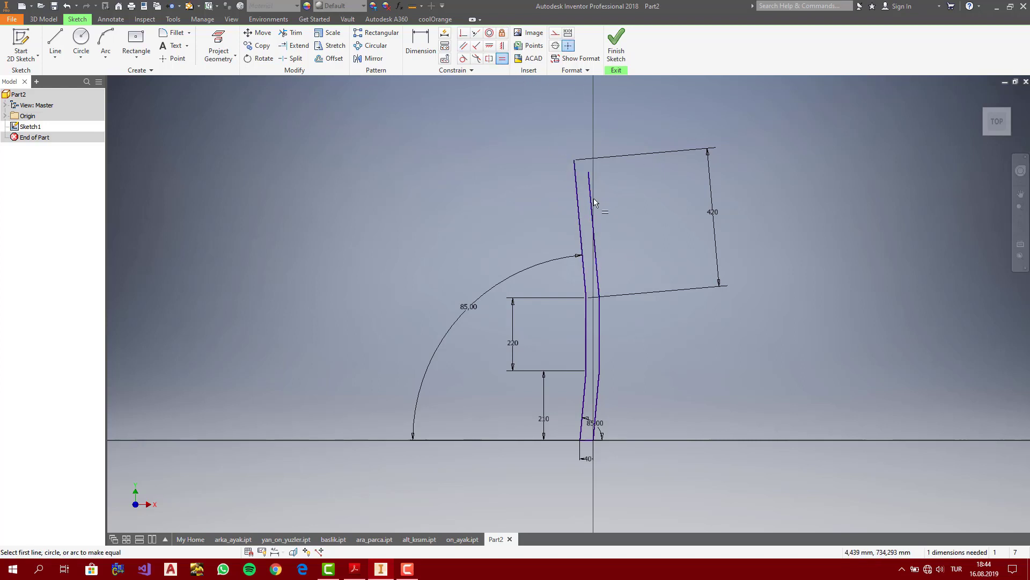
click(585, 202)
click(582, 203)
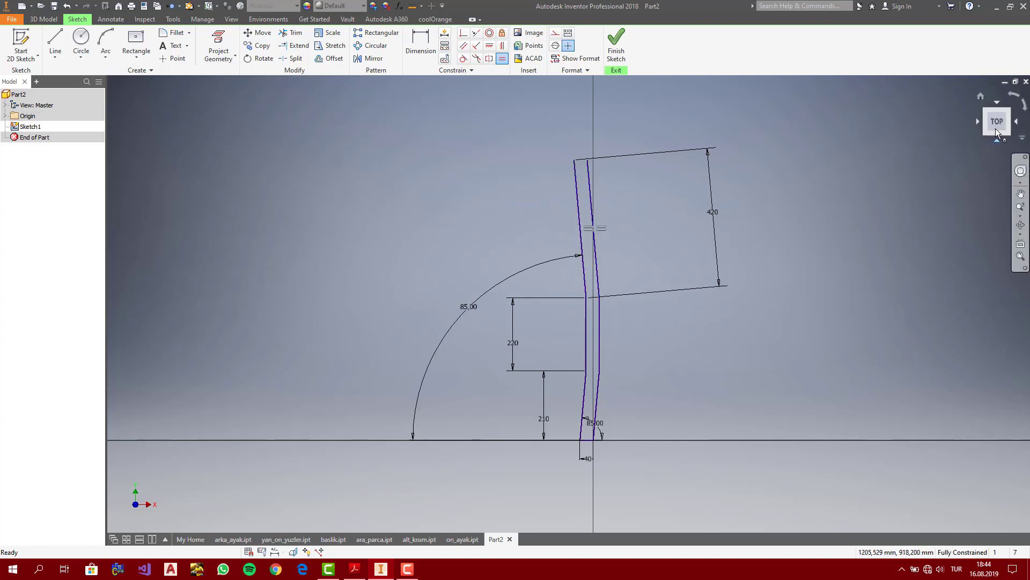
Close the leg profile with a line joining the upper ends of the two upper slanted lines
scroll(584, 162, up, 3)
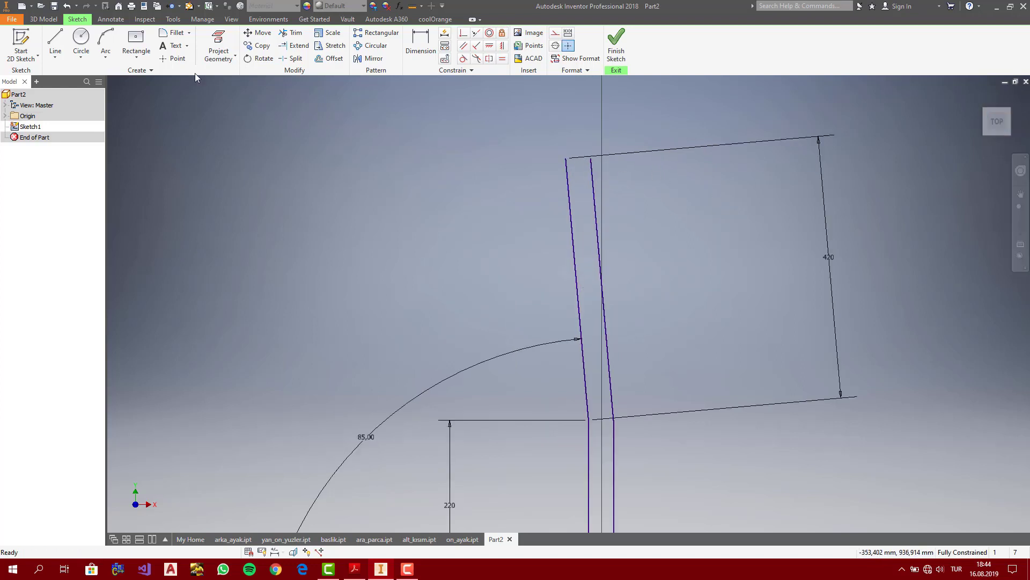
key(l)
click(565, 158)
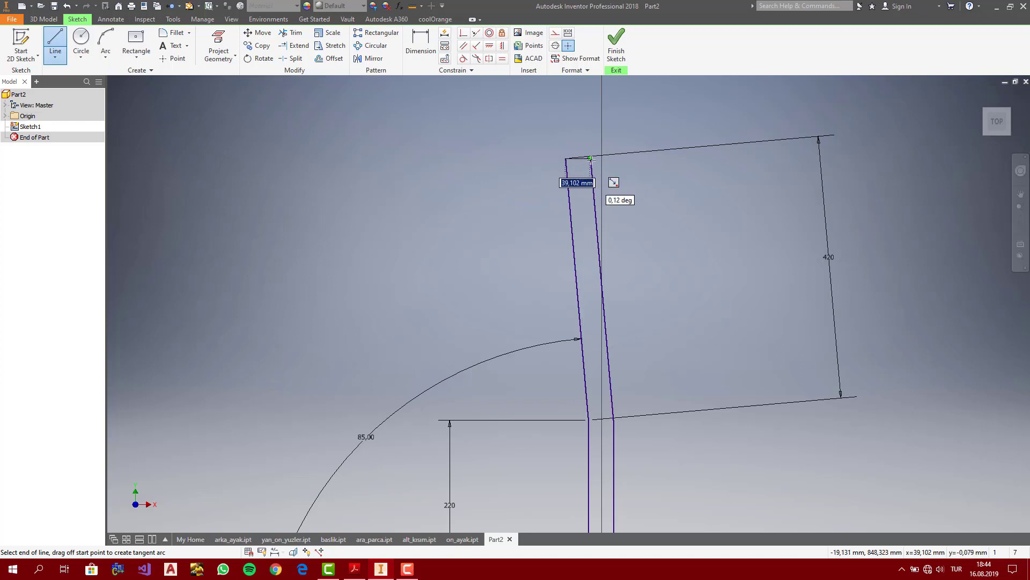
scroll(591, 158, up, 5)
click(590, 159)
key(Escape)
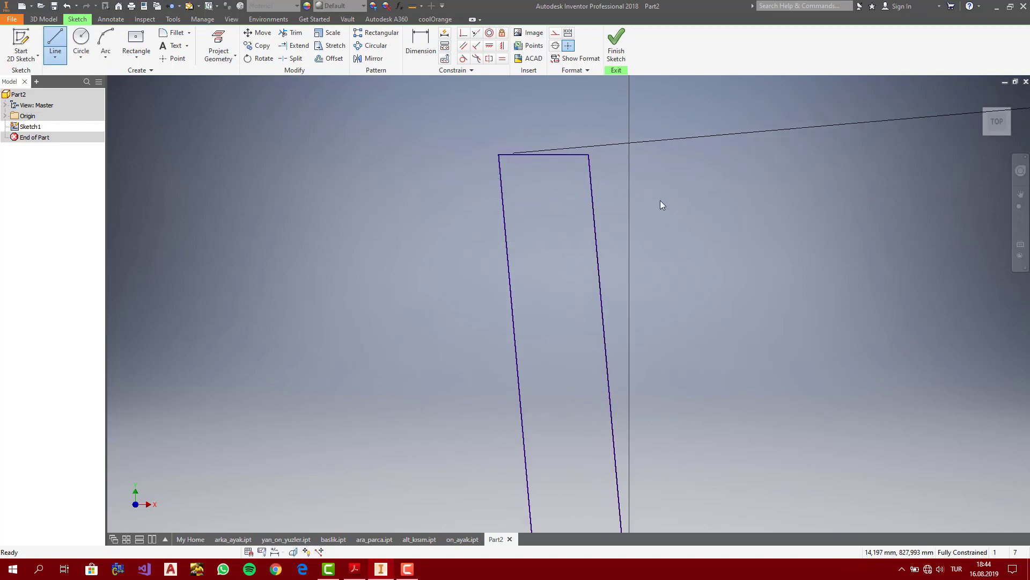
Extrude the closed leg profile symmetrically by a total distance of 25 mm
click(1000, 124)
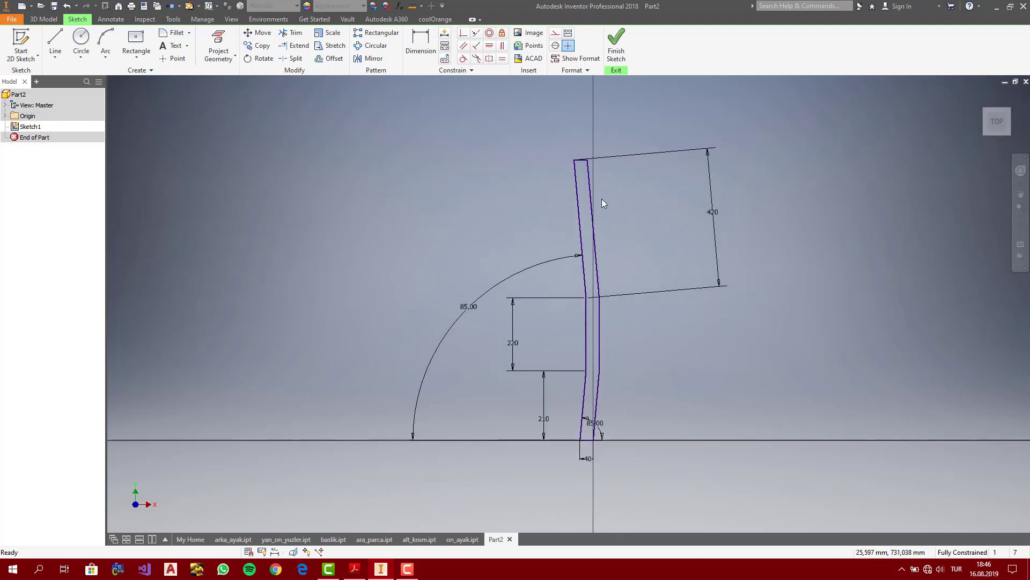
click(43, 19)
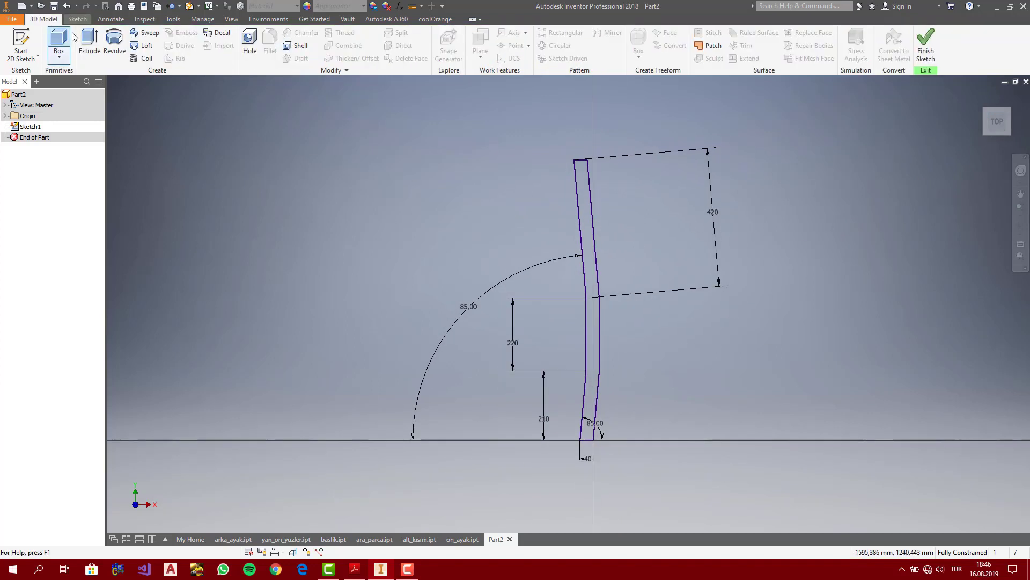
click(89, 43)
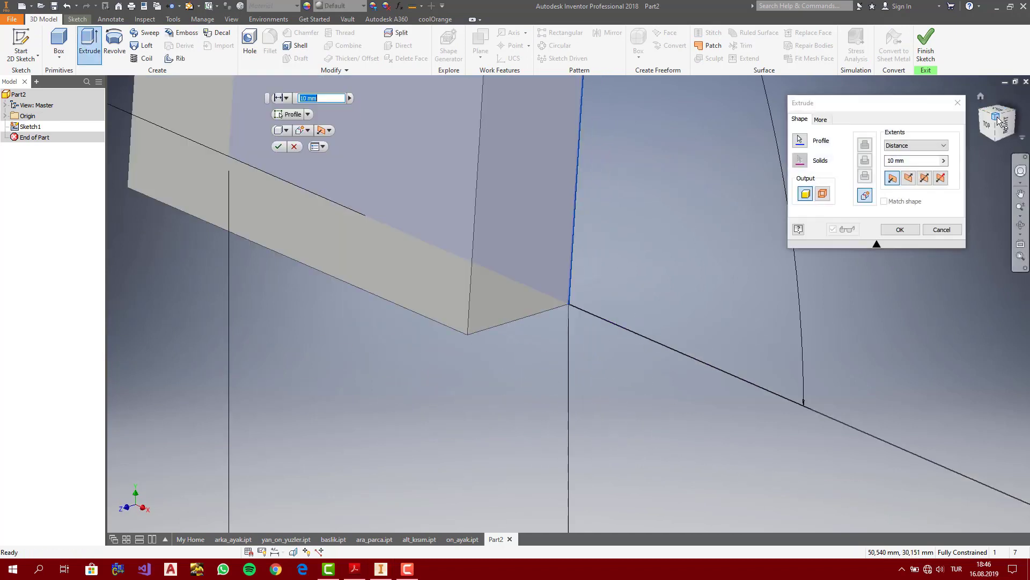
click(924, 178)
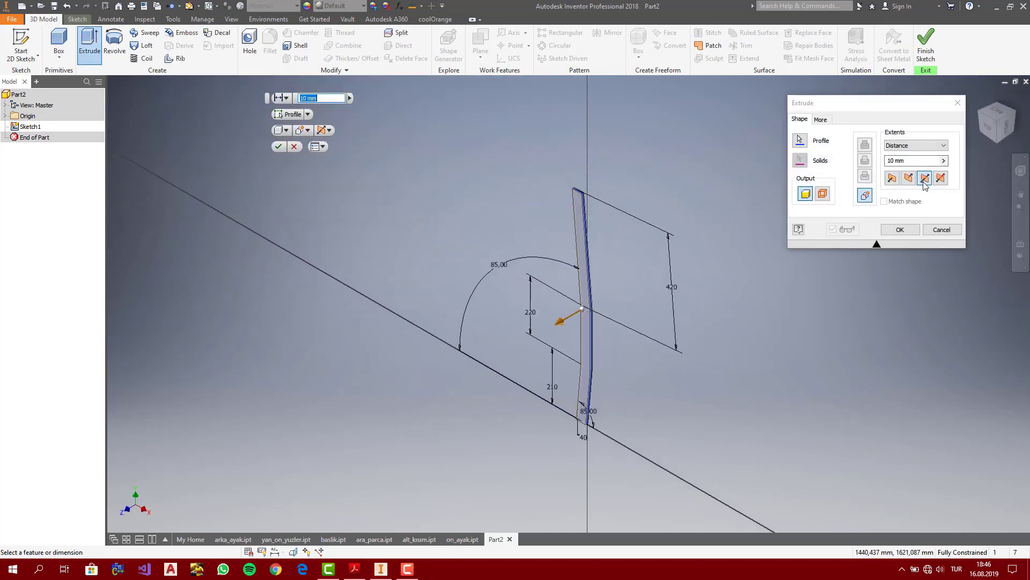
drag(914, 162, 774, 147)
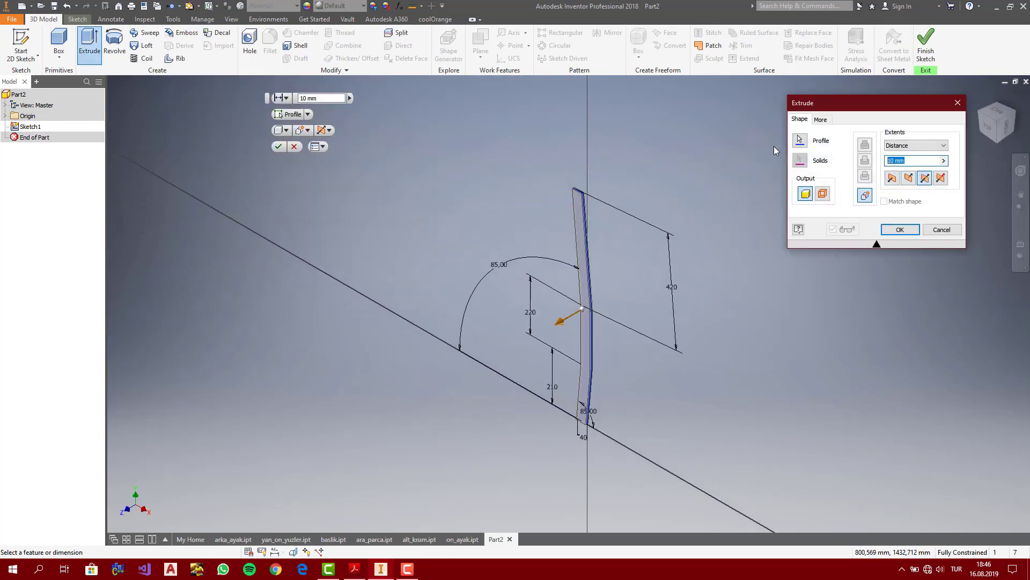
text(25)
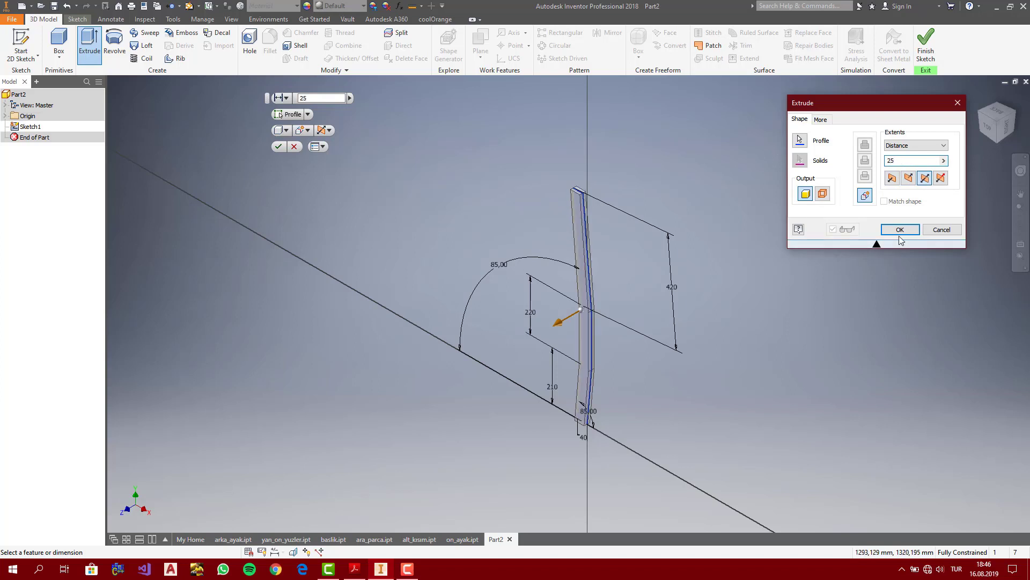
click(899, 235)
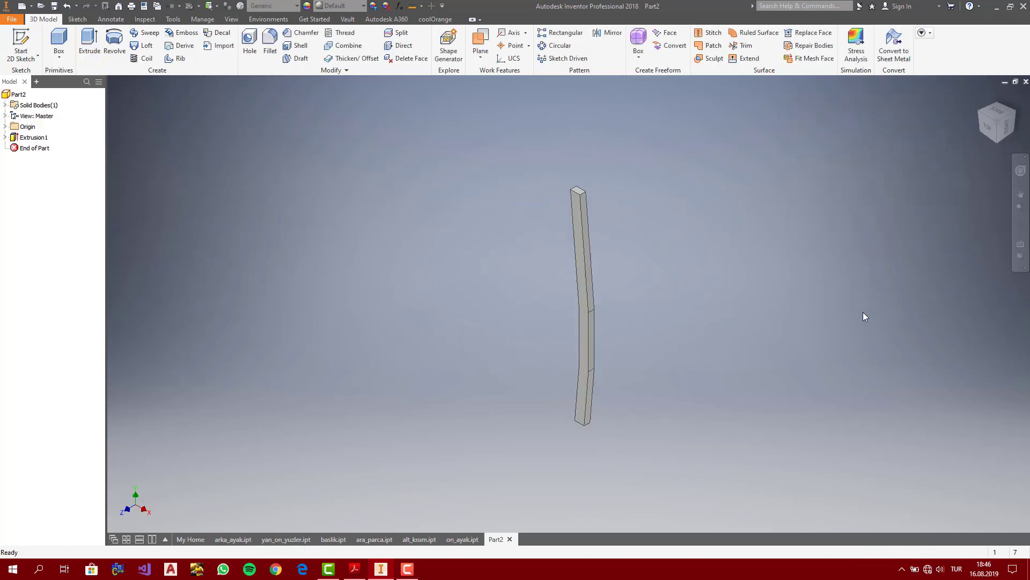
Assign the Wood (Walnut) material to the leg with the Walnut - Natural Polished appearance
click(283, 10)
key(w)
key(w)
key(w)
key(w)
key(w)
key(w)
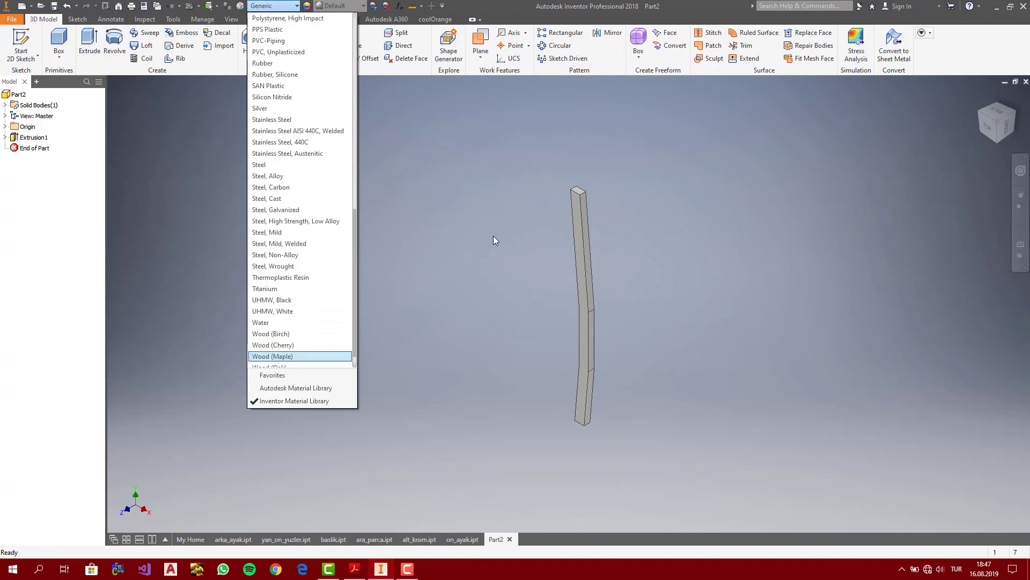
click(306, 356)
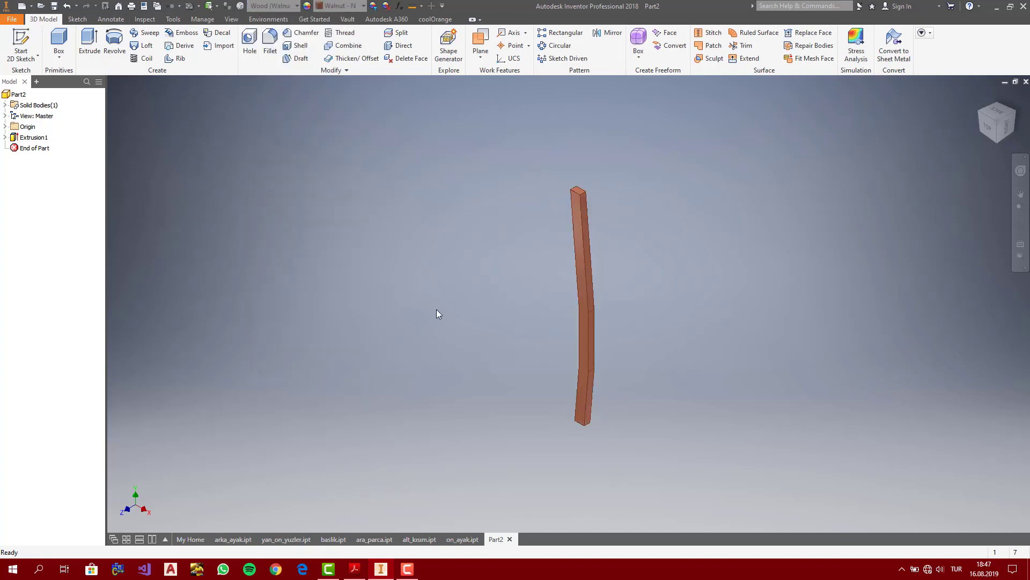
click(344, 6)
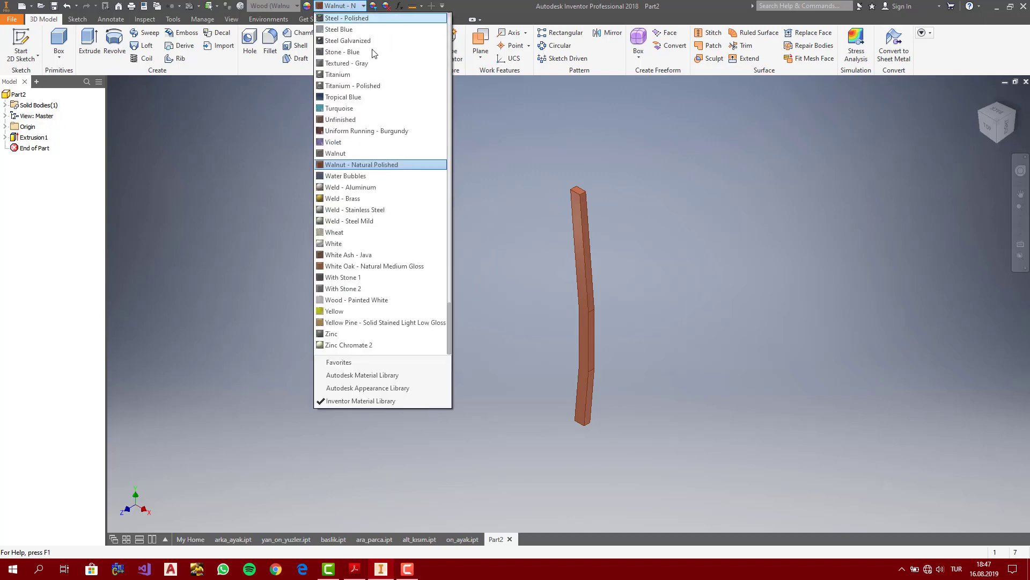
click(390, 165)
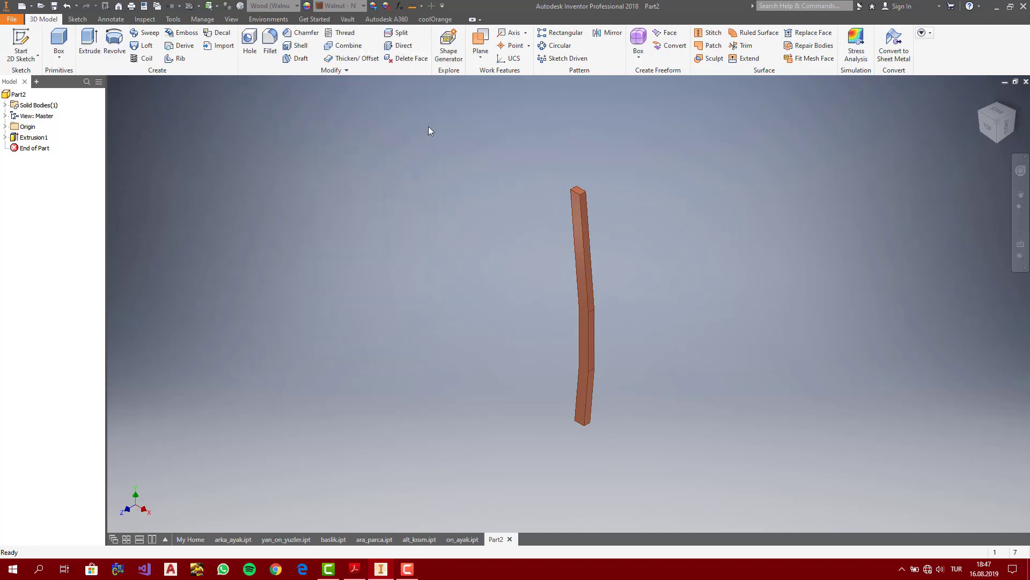
Open the document's Walnut - Natural Polished appearance for editing and arrange the windows so the leg stays in view
click(306, 6)
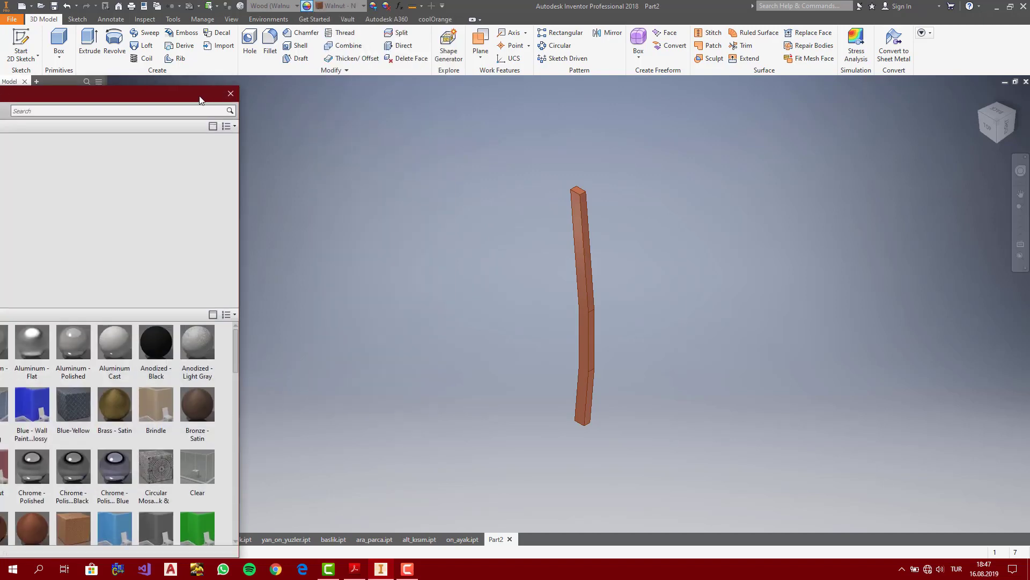
drag(172, 86, 647, 88)
click(161, 138)
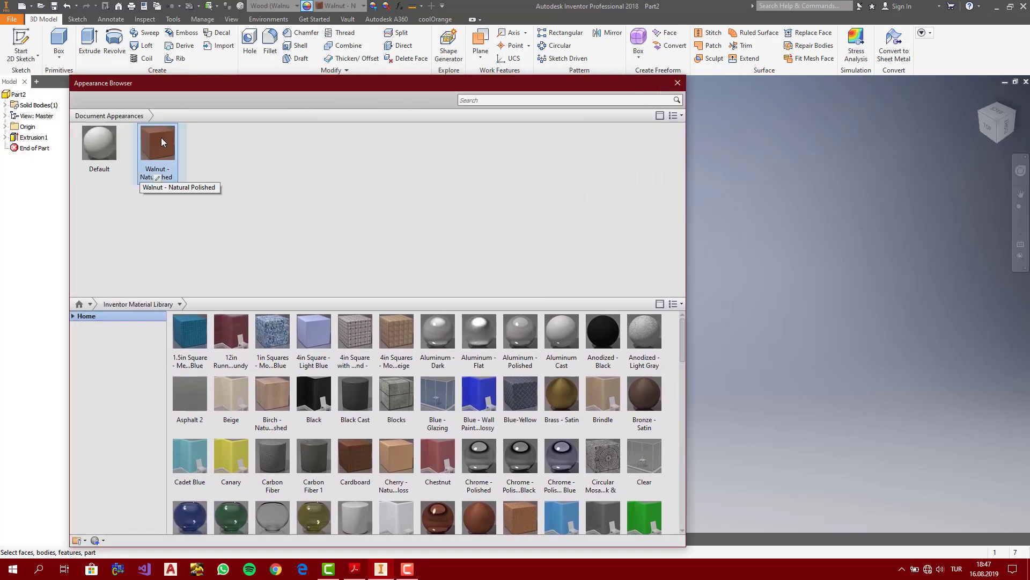
double_click(156, 144)
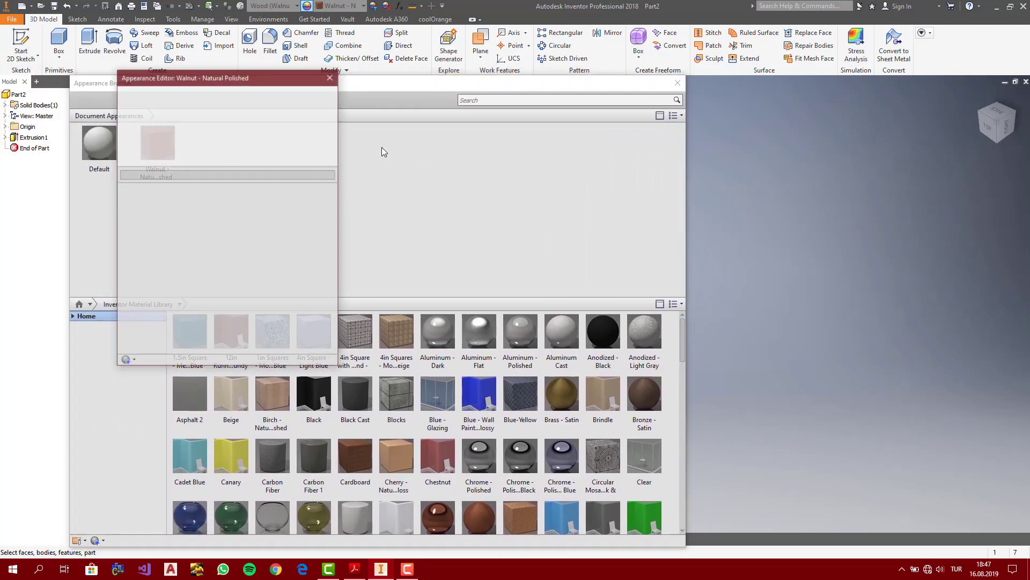
click(635, 86)
drag(570, 89, 70, 303)
drag(245, 76, 338, 84)
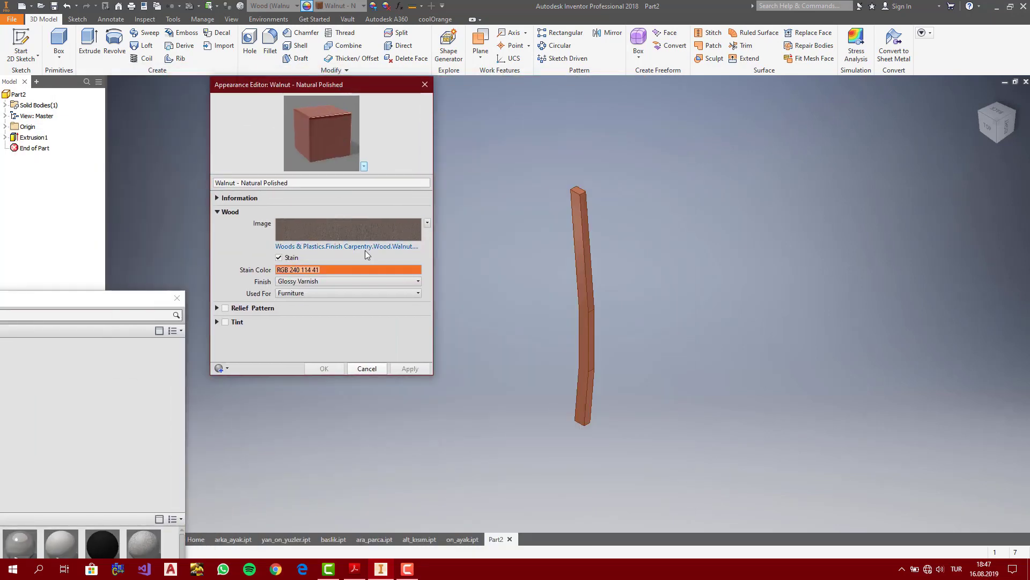
Replace the appearance's image with the procedural Wood texture and move its texture settings clear of the leg
click(427, 223)
click(394, 308)
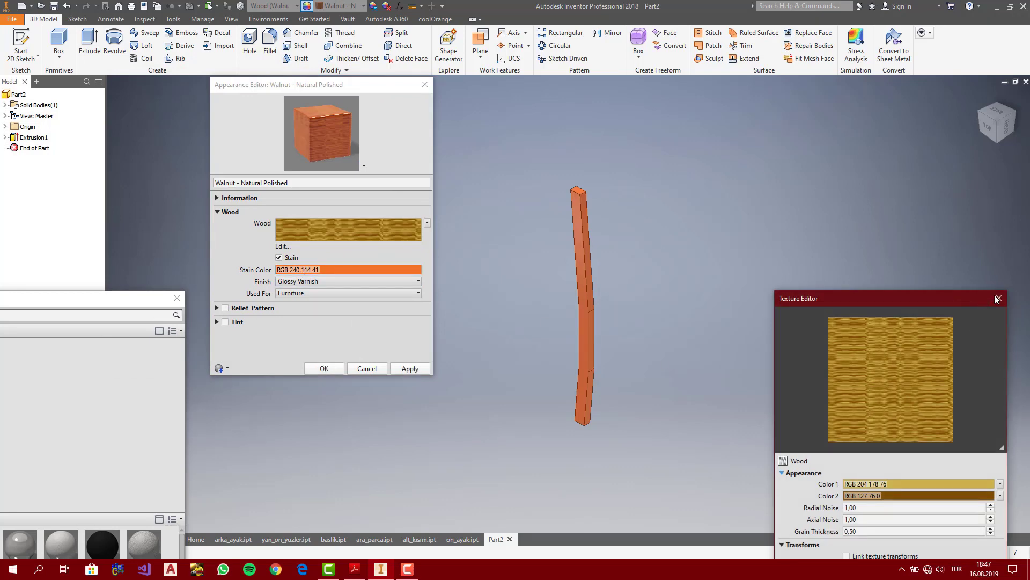
drag(959, 298, 389, 80)
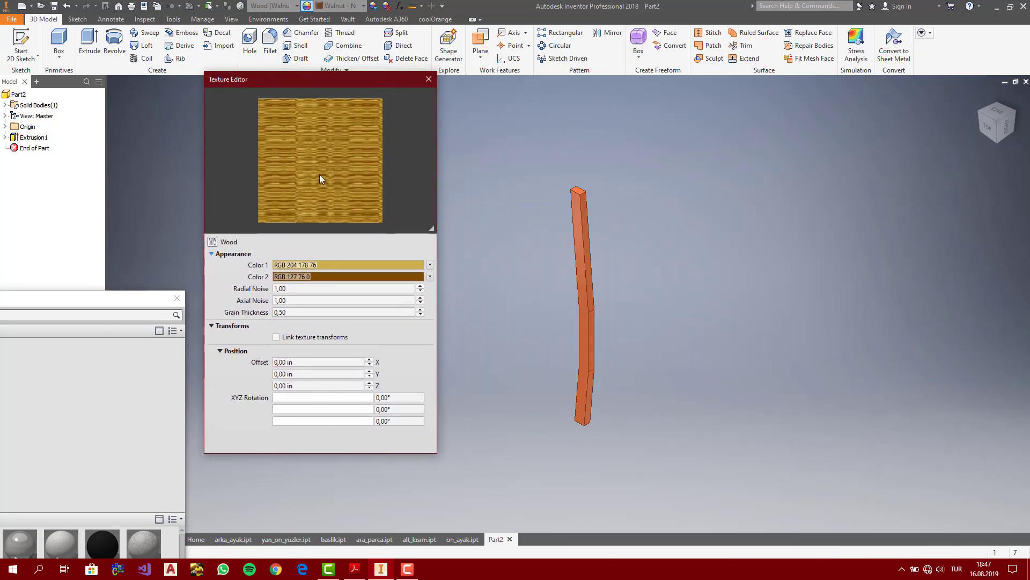
Set Color 1 of the Wood texture to RGB 183, 115, 13 and add it to the custom colours
click(328, 265)
click(373, 333)
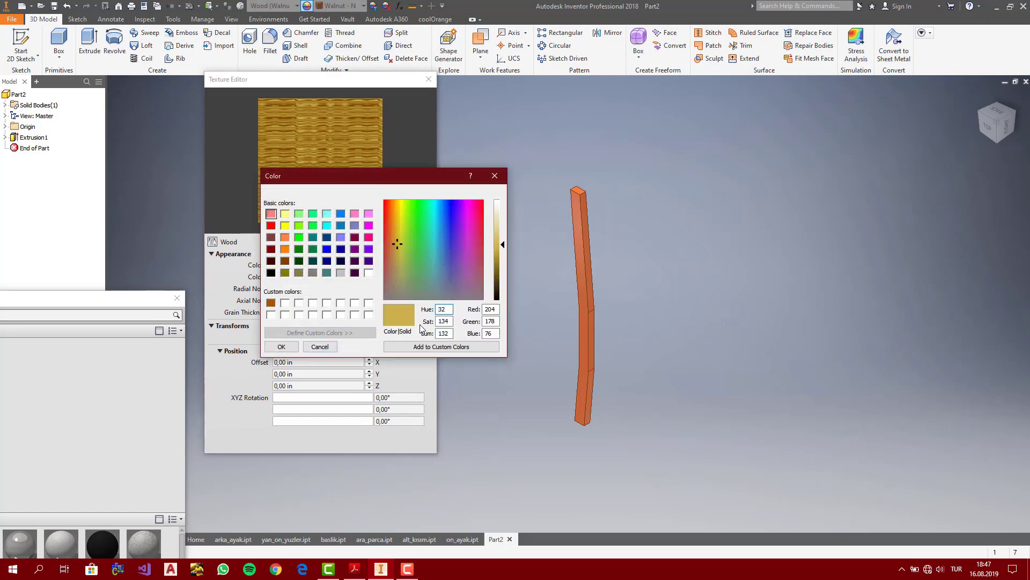
drag(496, 310, 456, 310)
text(18)
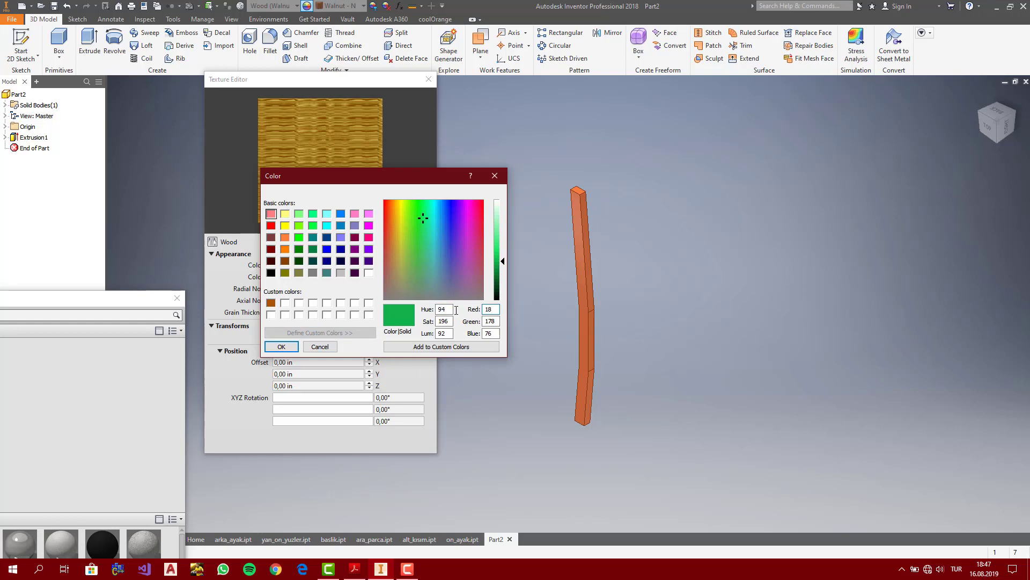
text(3)
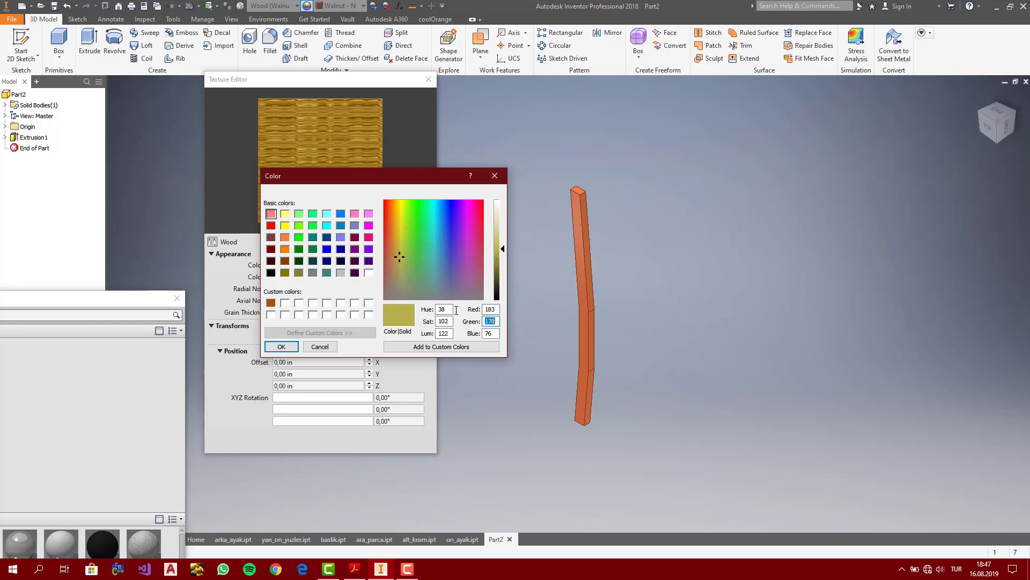
text(115)
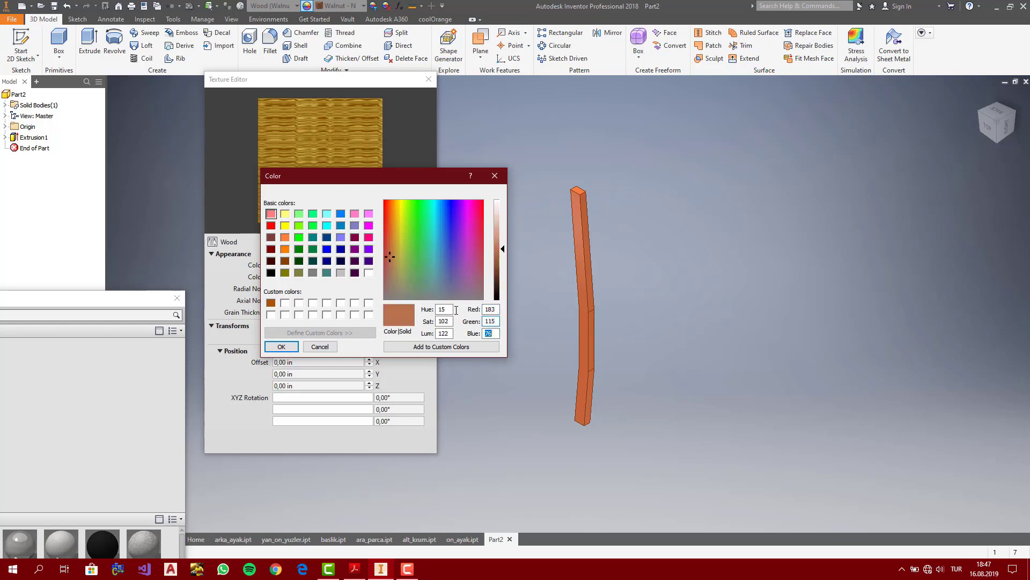
text(13)
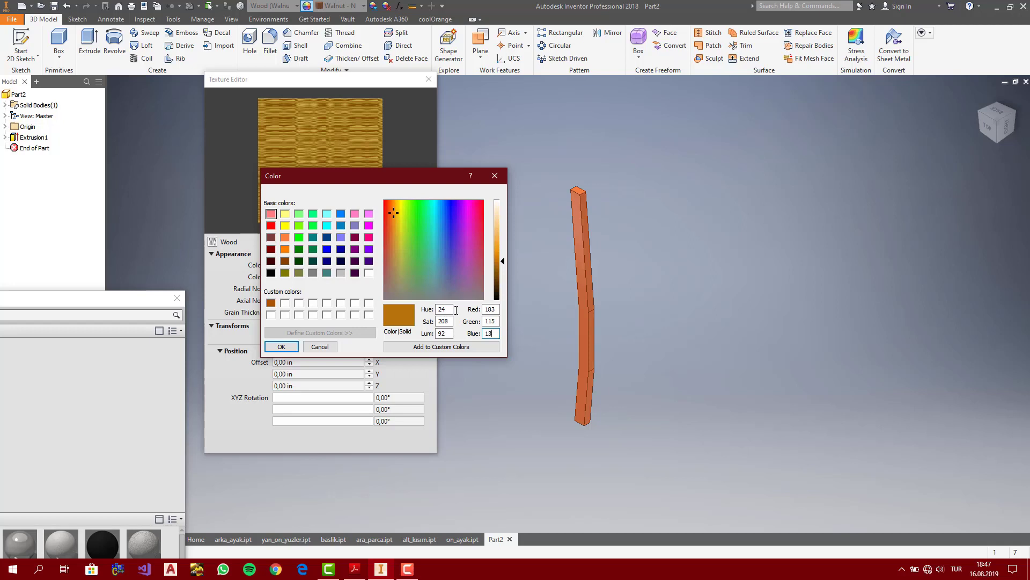
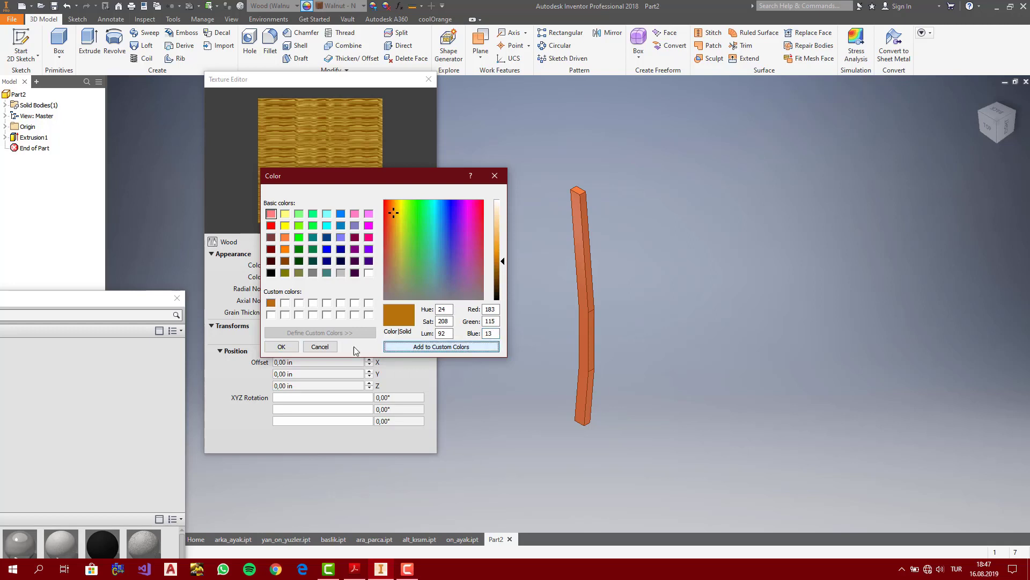
click(469, 346)
click(281, 346)
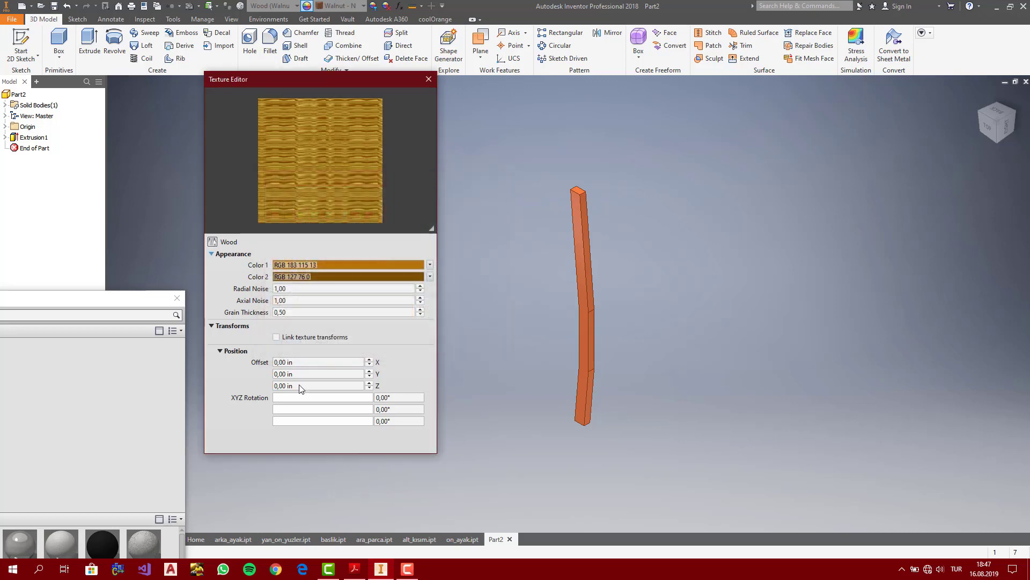
Set Color 2 of the Wood texture to RGB 171, 83, 3 and add it to the custom colours
click(342, 273)
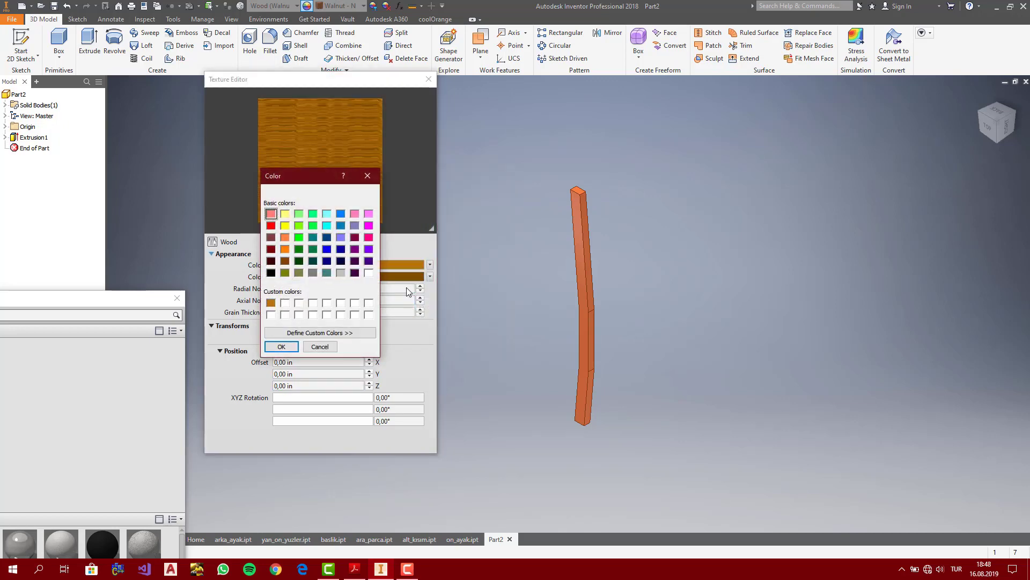
click(320, 333)
click(497, 309)
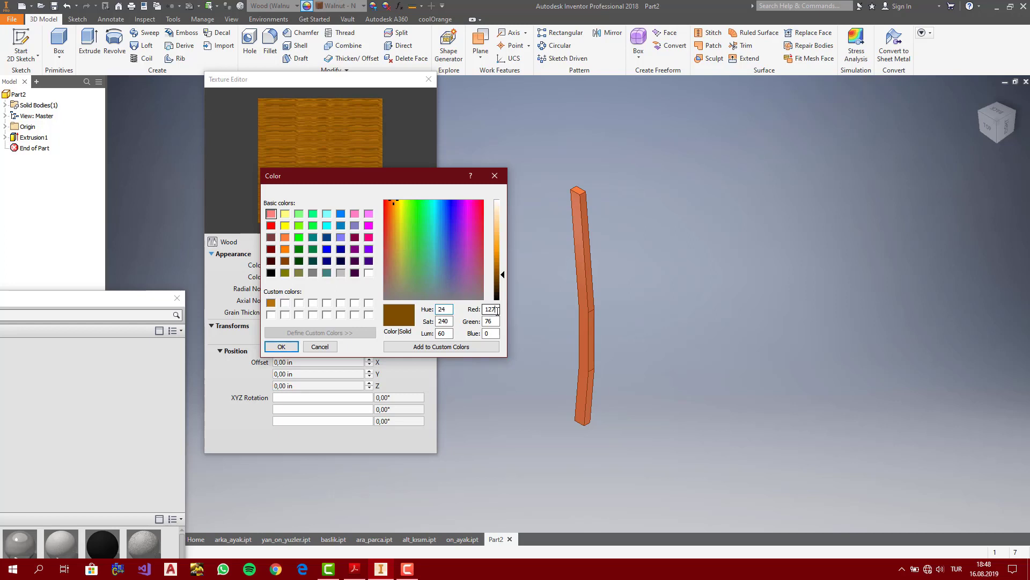
text(1)
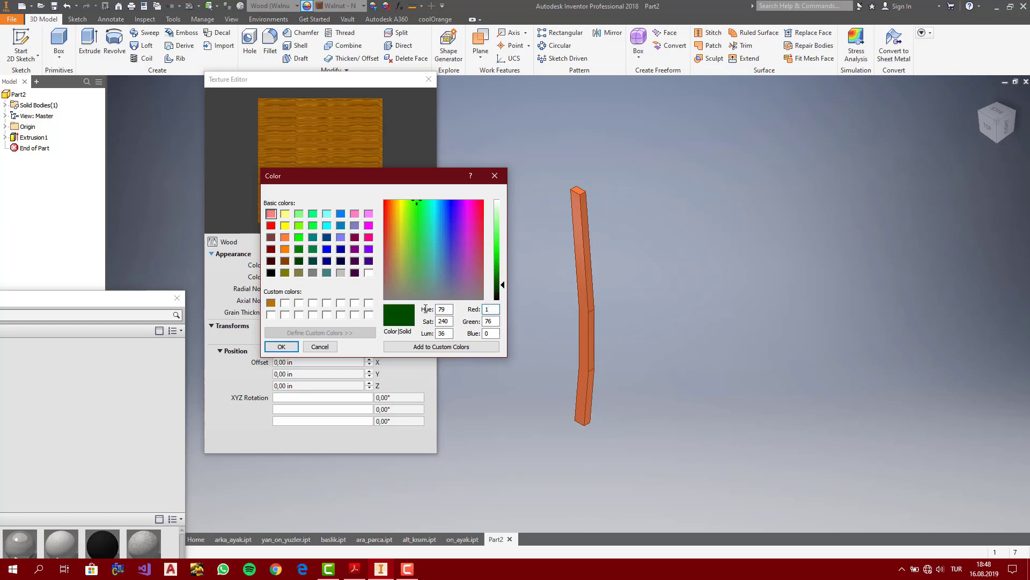
text(71)
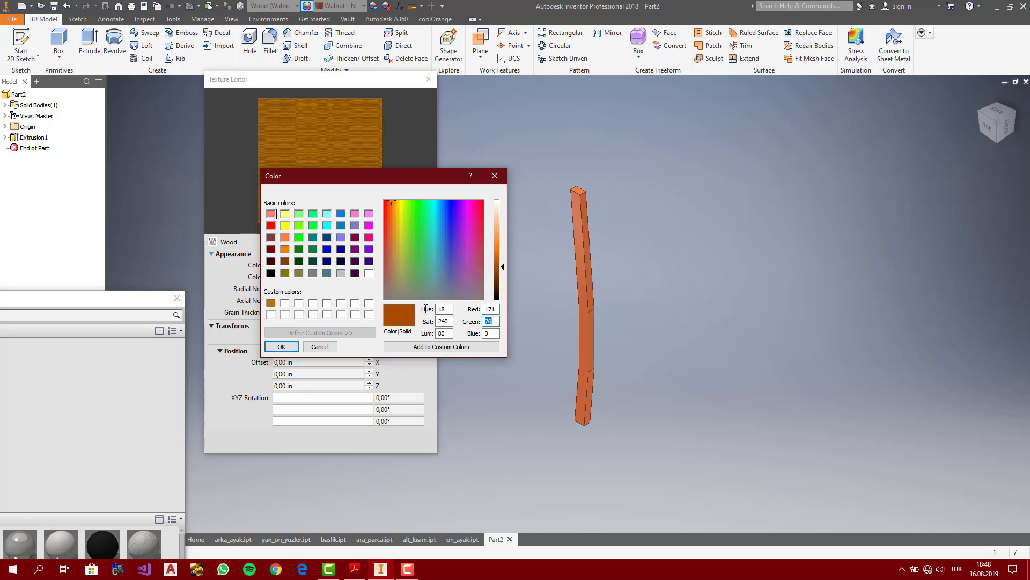
text(83)
click(470, 350)
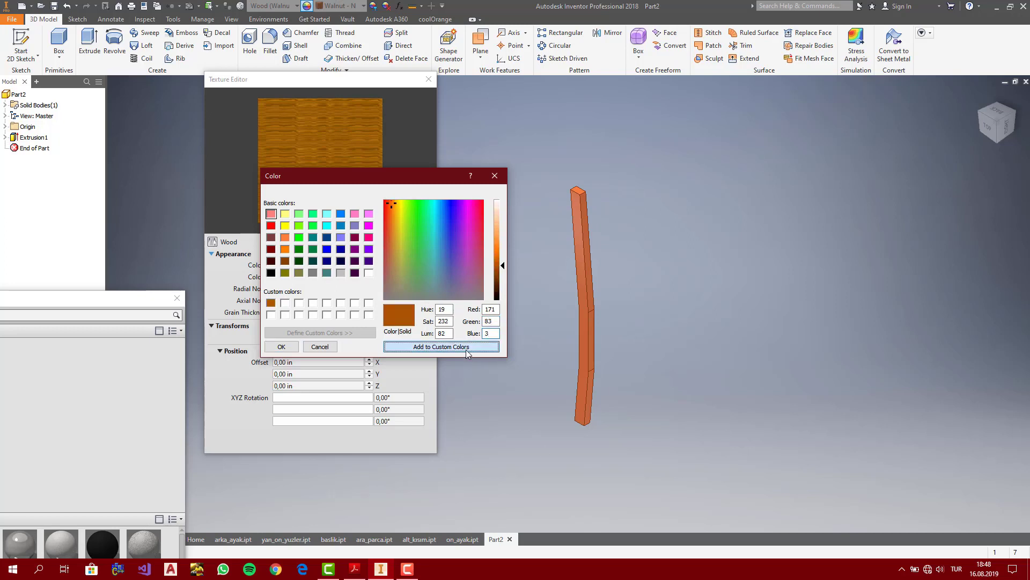
click(283, 347)
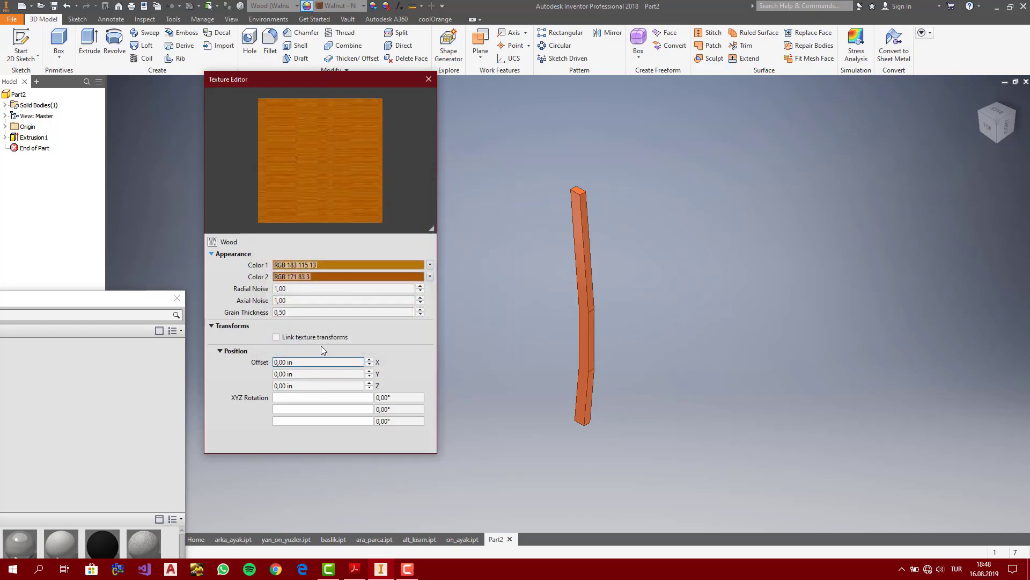
Set the Wood texture's radial noise to 2, axial noise to 1,5 and grain thickness to 1
double_click(307, 289)
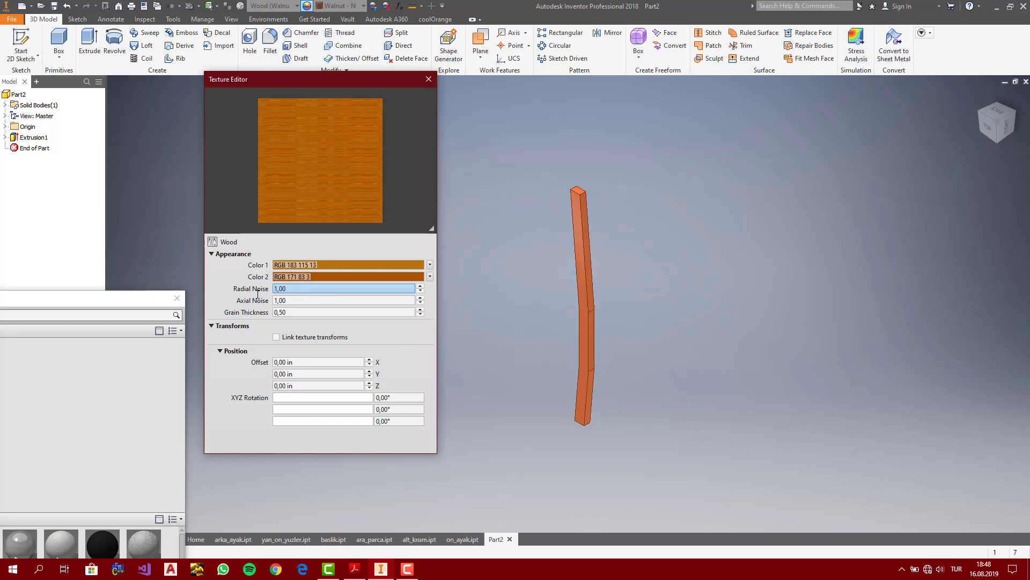
click(278, 291)
double_click(283, 289)
text(2)
key(Tab)
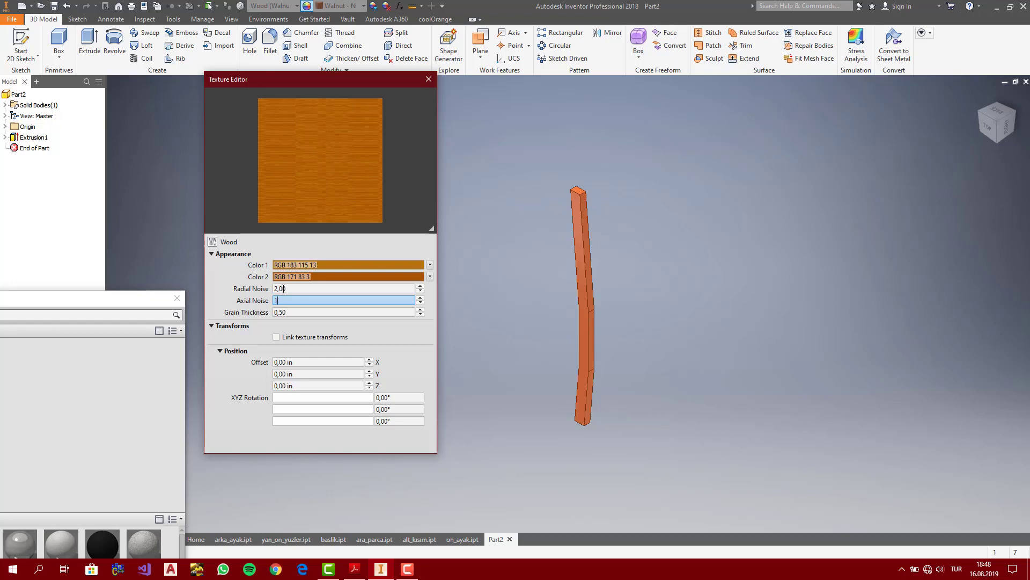
text(1,5)
key(Tab)
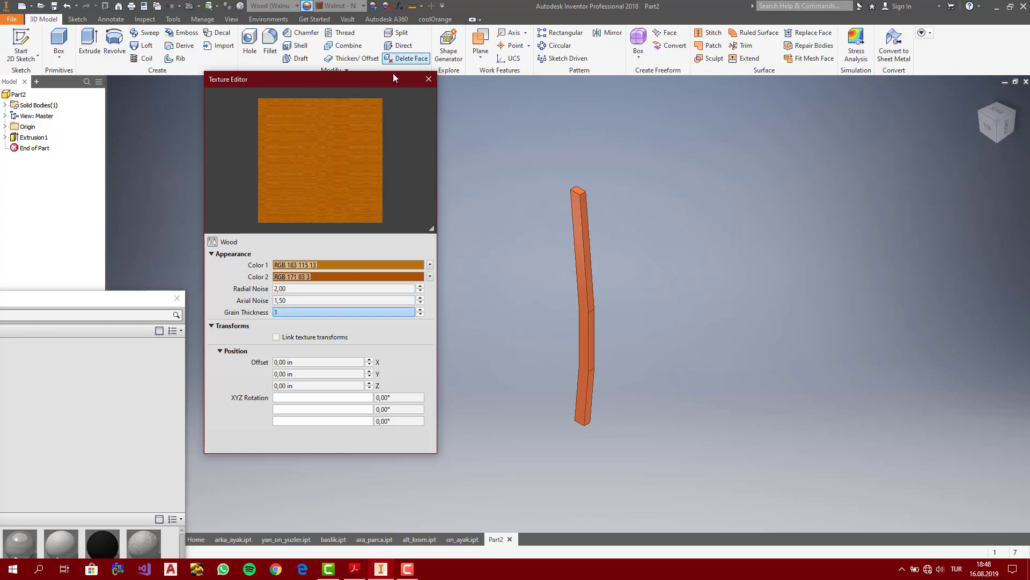
Apply the modified Wood texture to the walnut appearance and close the texture settings
drag(393, 79, 518, 64)
click(205, 92)
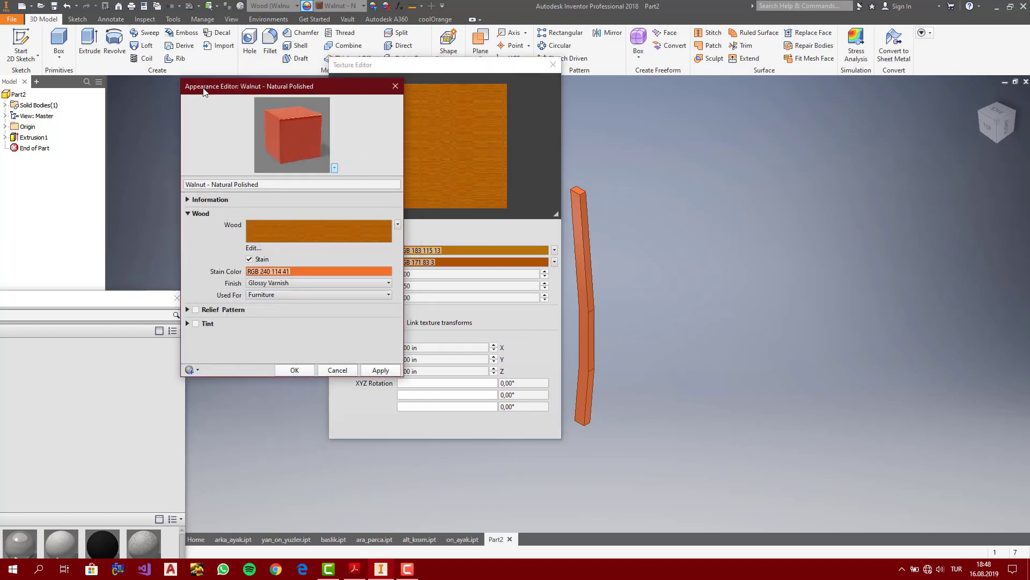
drag(205, 92, 95, 104)
click(270, 385)
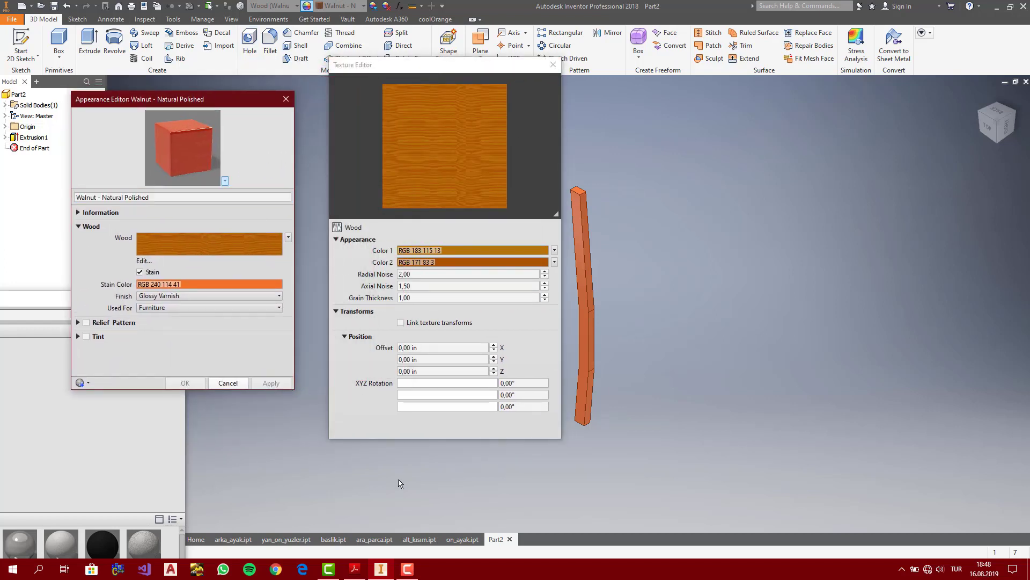
click(553, 65)
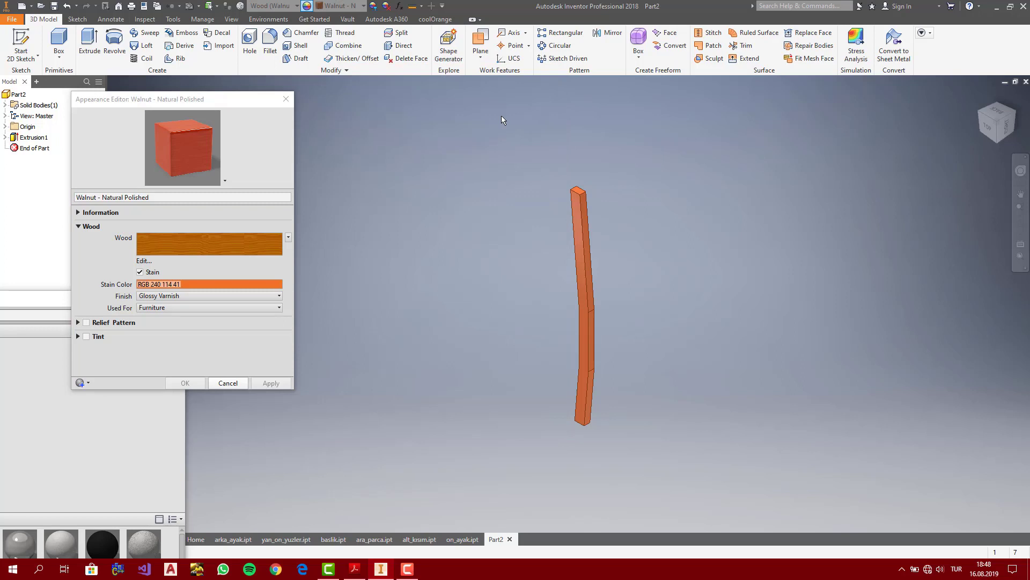
Set the appearance's stain color to RGB 107, 45, 20, add it to the custom colours and apply it to the leg
click(198, 285)
click(180, 311)
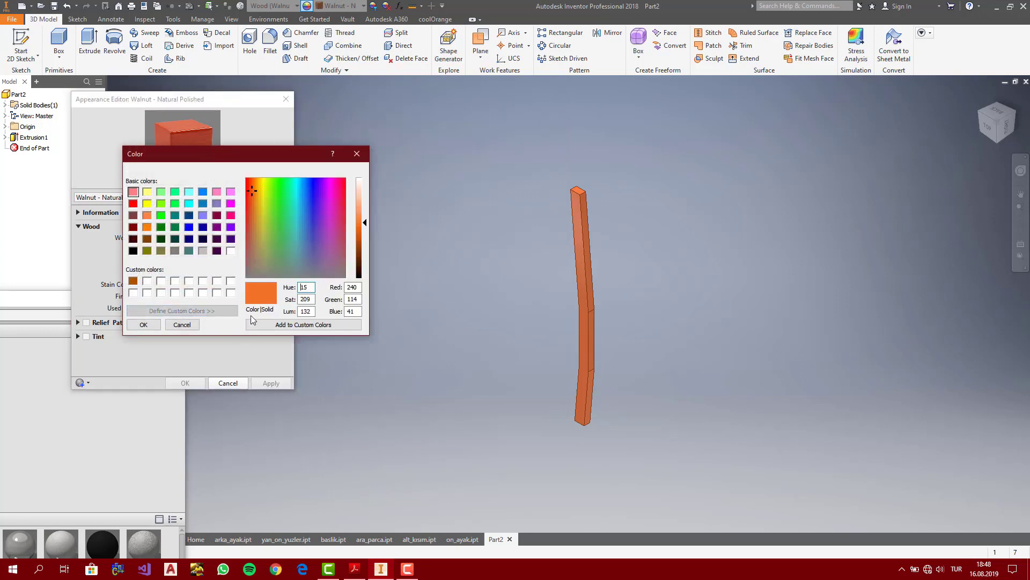
double_click(355, 289)
text(107)
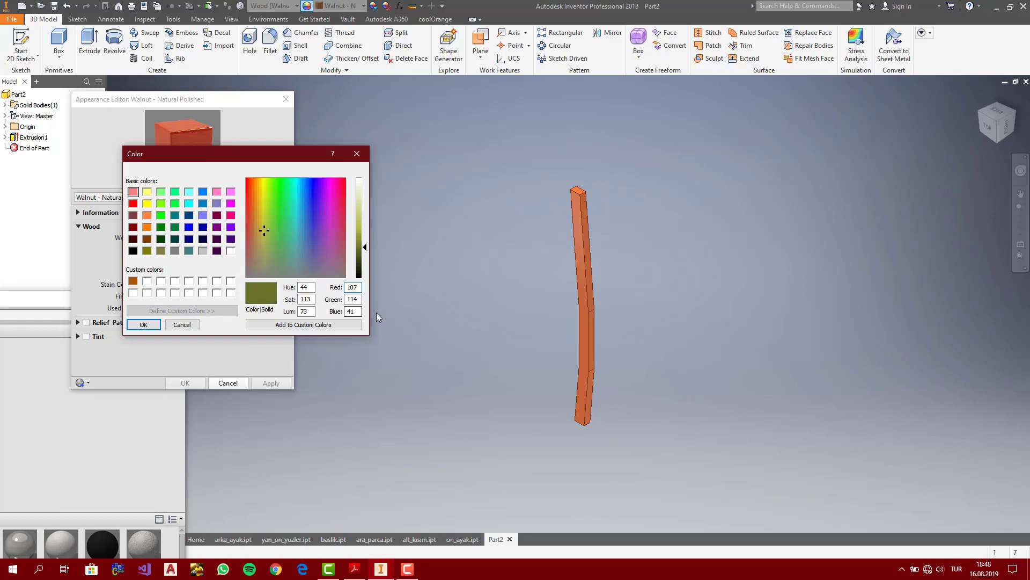
text(45)
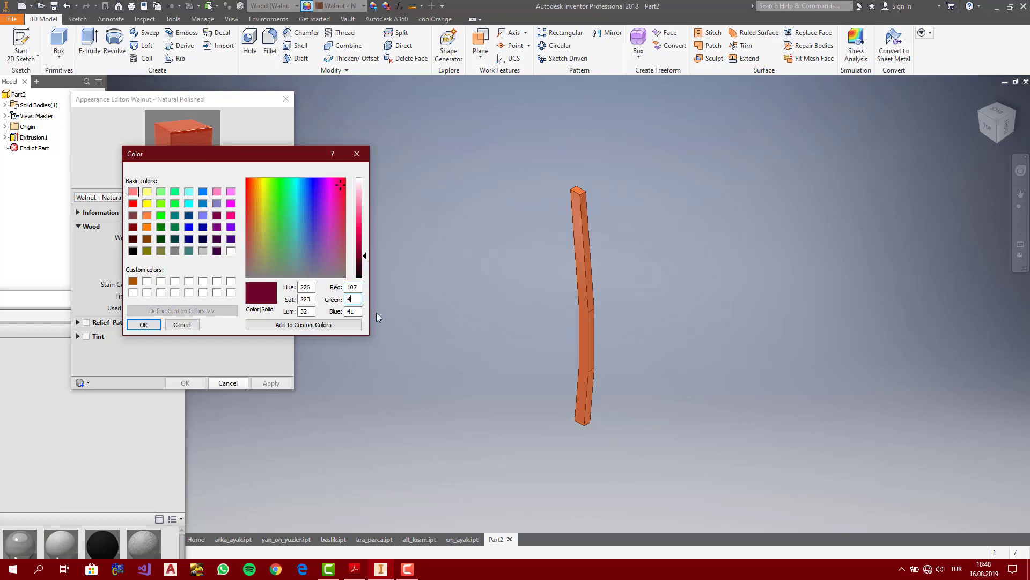
key(Tab)
text(20)
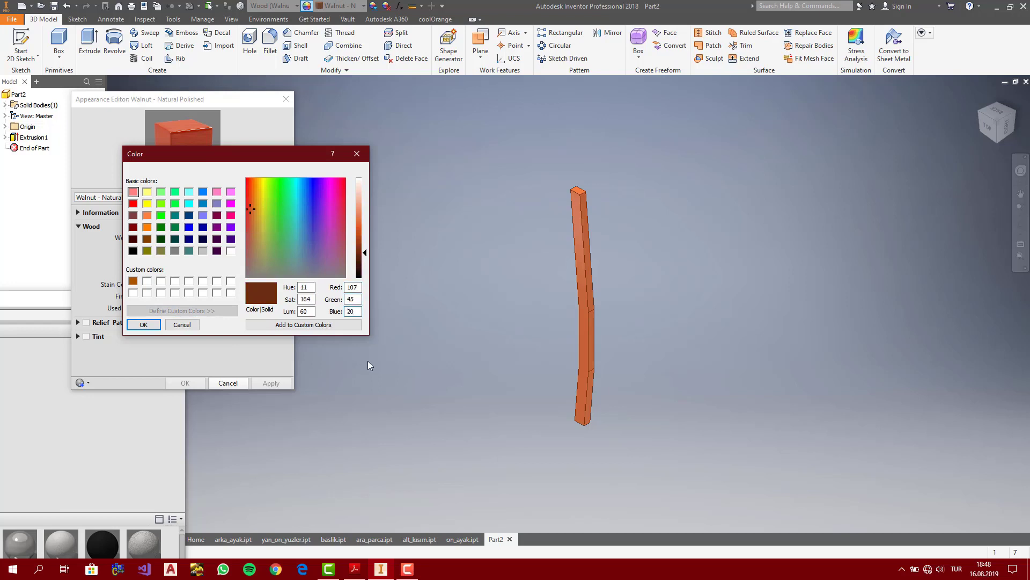
click(339, 326)
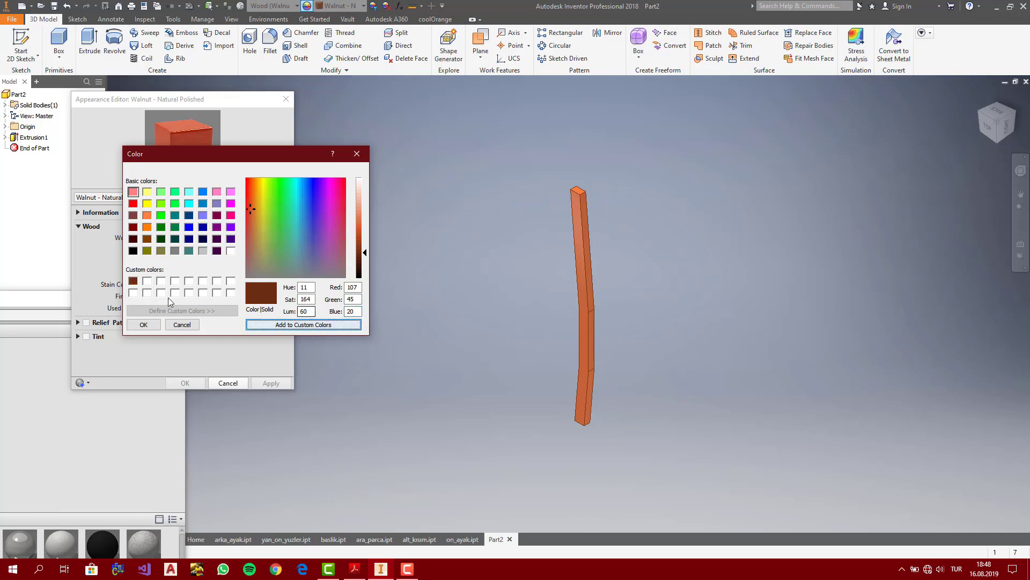
click(143, 324)
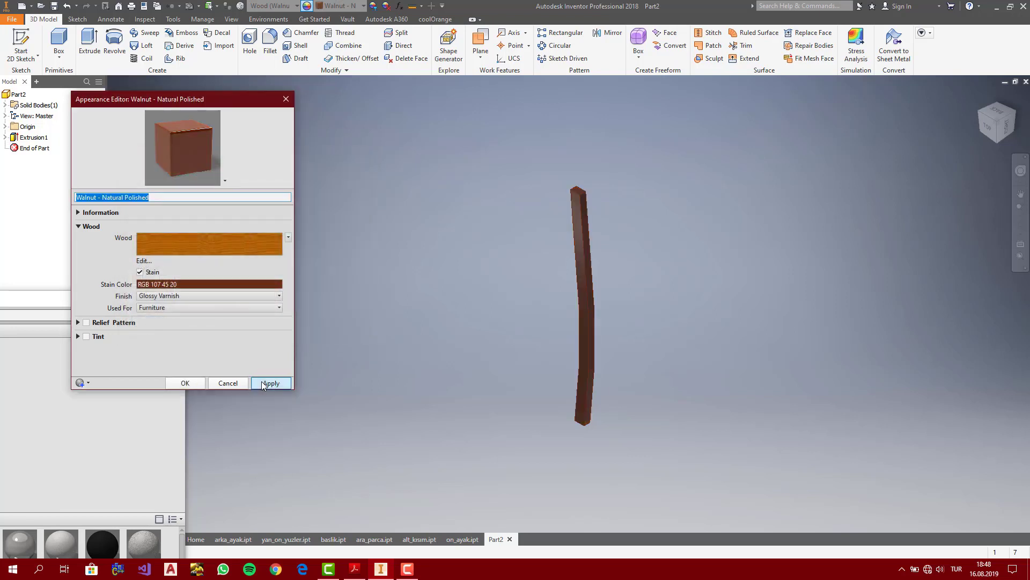
Change the appearance's finish to Satin Varnish, apply it, and close the appearance editing windows
click(185, 295)
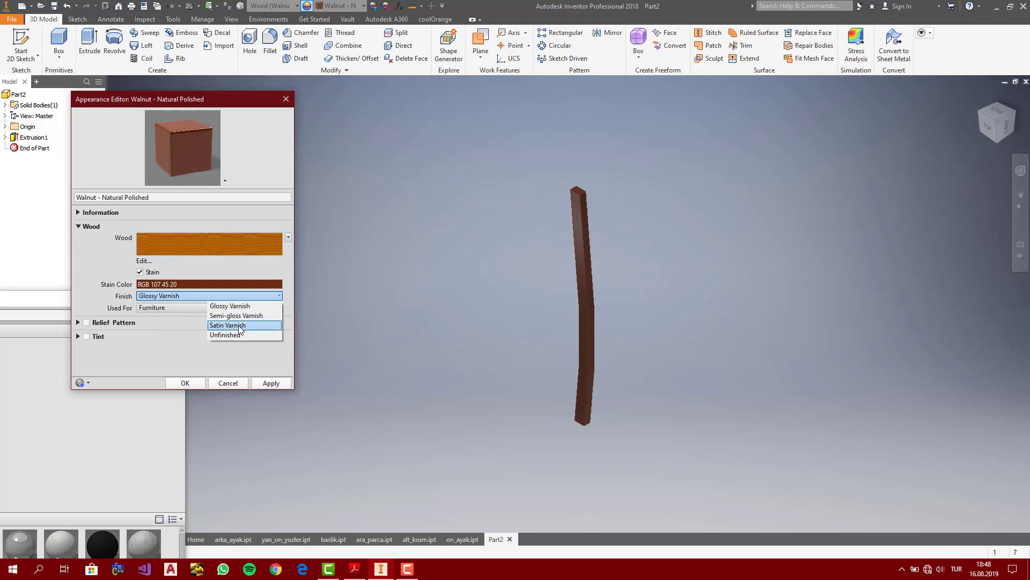
click(240, 326)
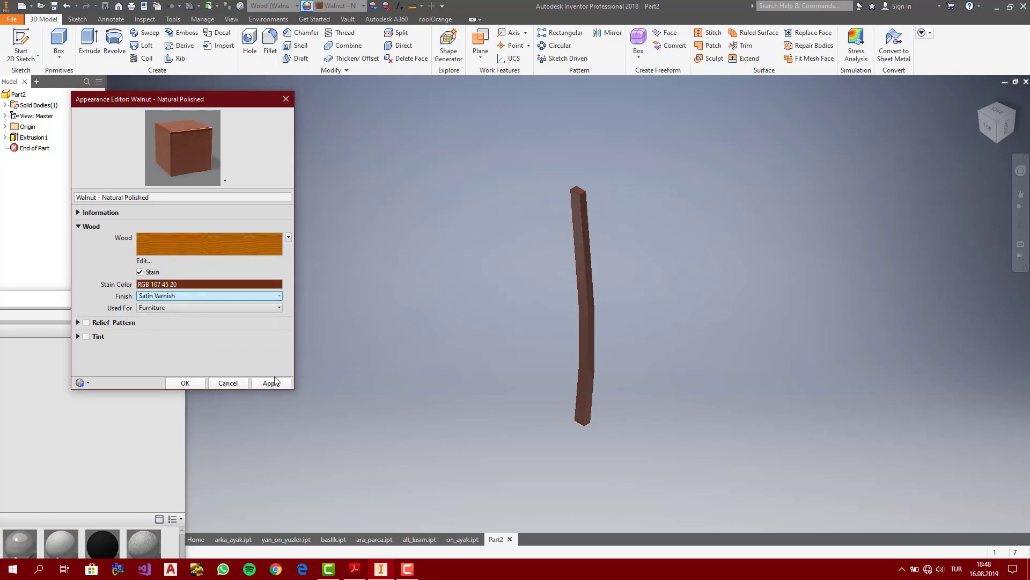
click(271, 383)
click(228, 382)
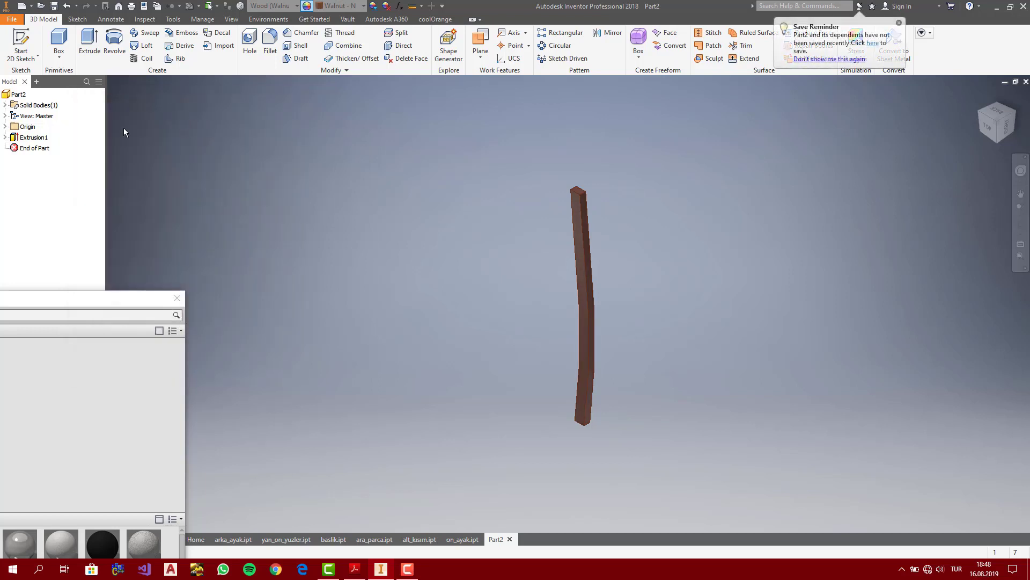
click(177, 298)
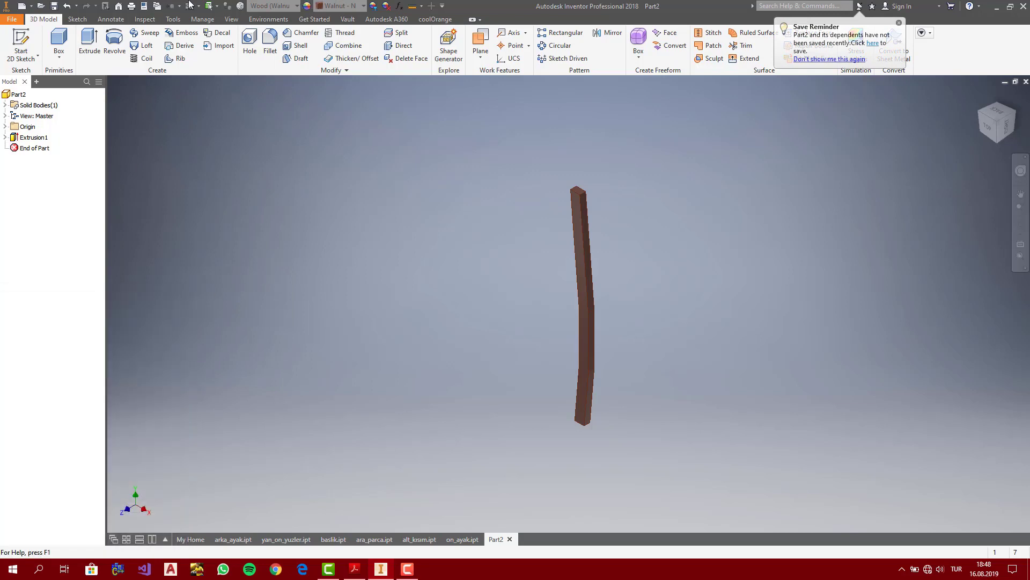
Display the leg in the Realistic visual style and inspect its wood appearance up close
click(231, 19)
click(123, 43)
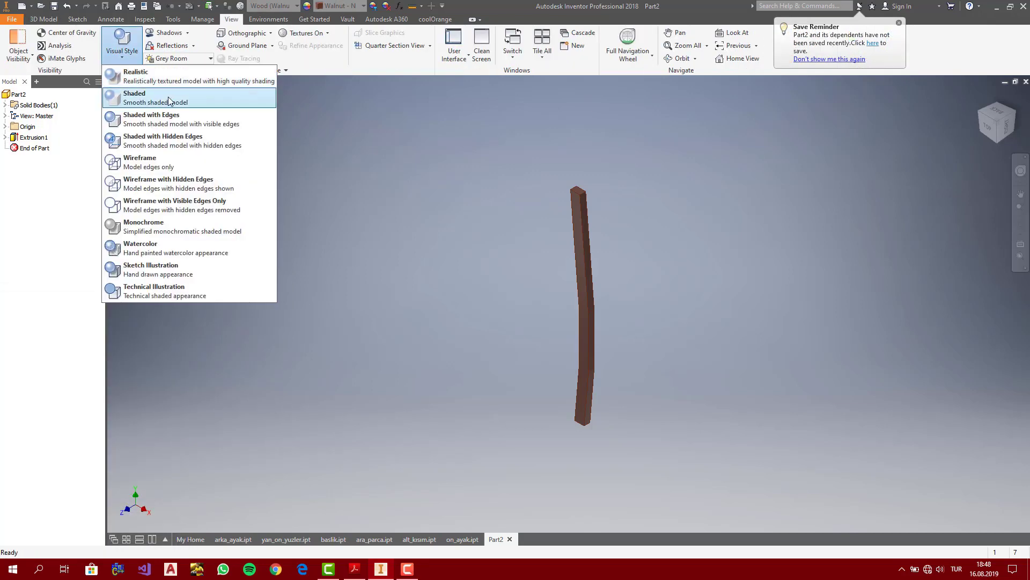
click(168, 97)
scroll(585, 245, down, 2)
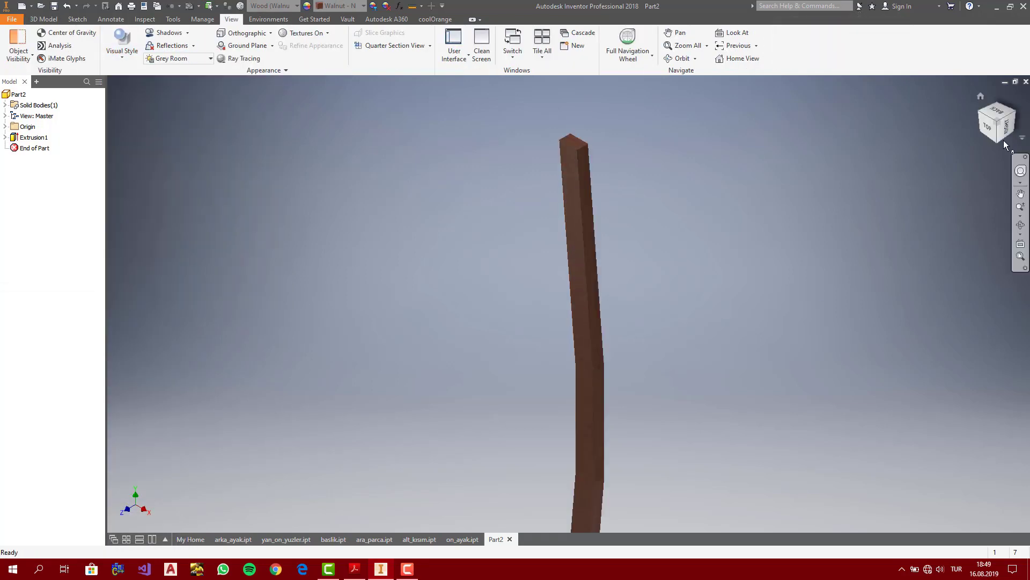
click(995, 127)
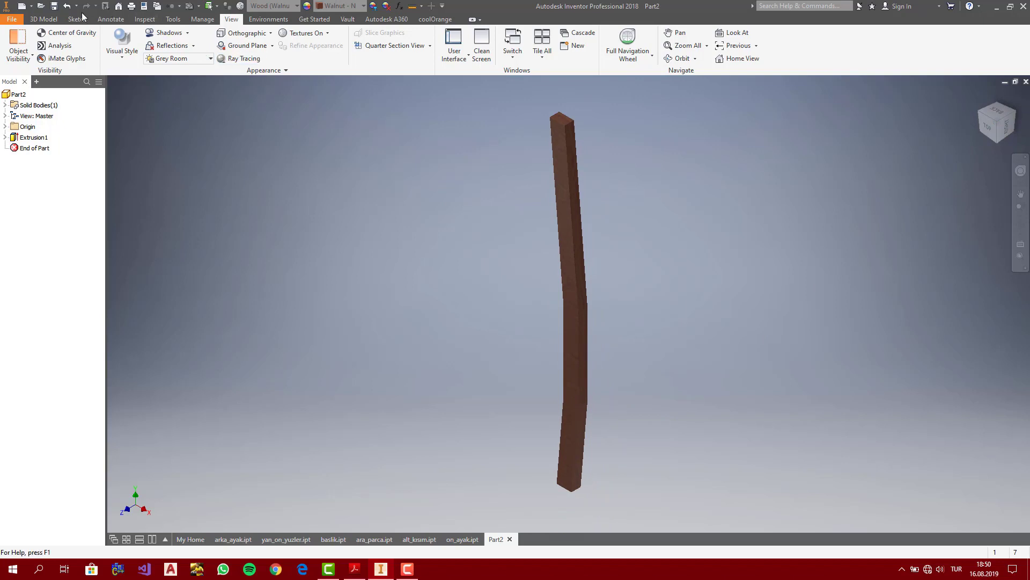
Fillet the two short edges at the leg's upper end with a 15 mm radius
click(43, 18)
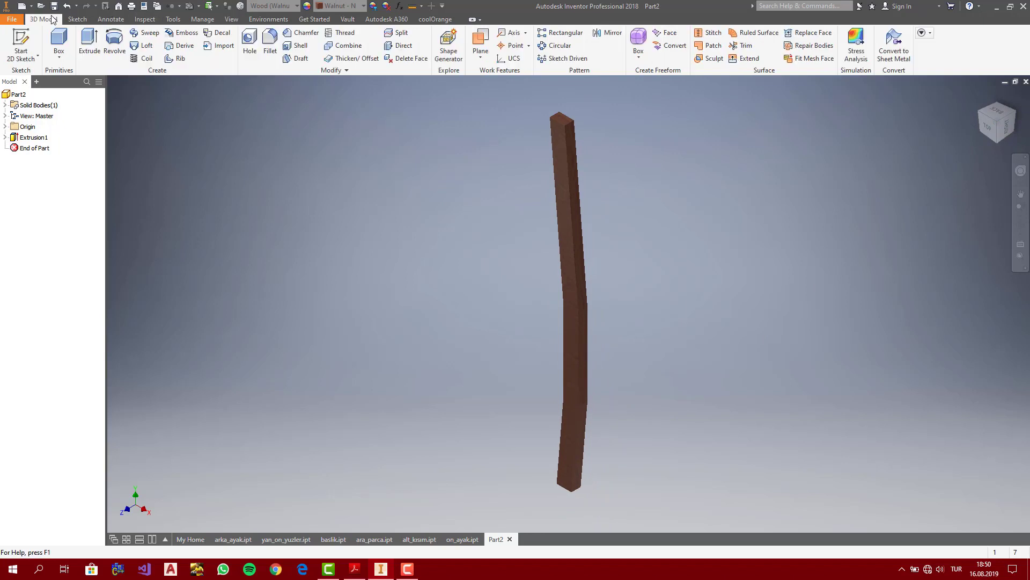
click(279, 49)
scroll(568, 132, down, 3)
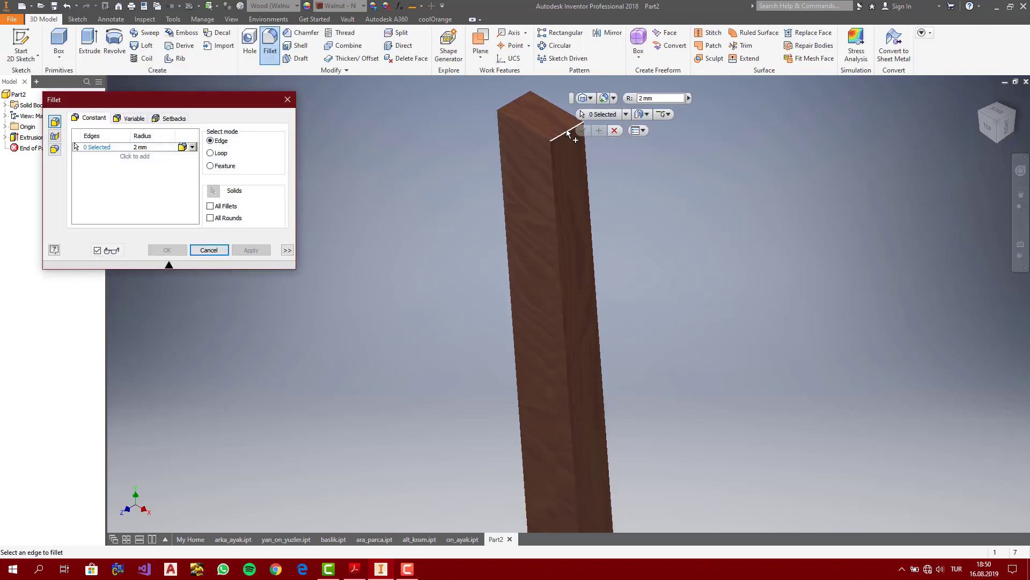
click(568, 133)
click(513, 102)
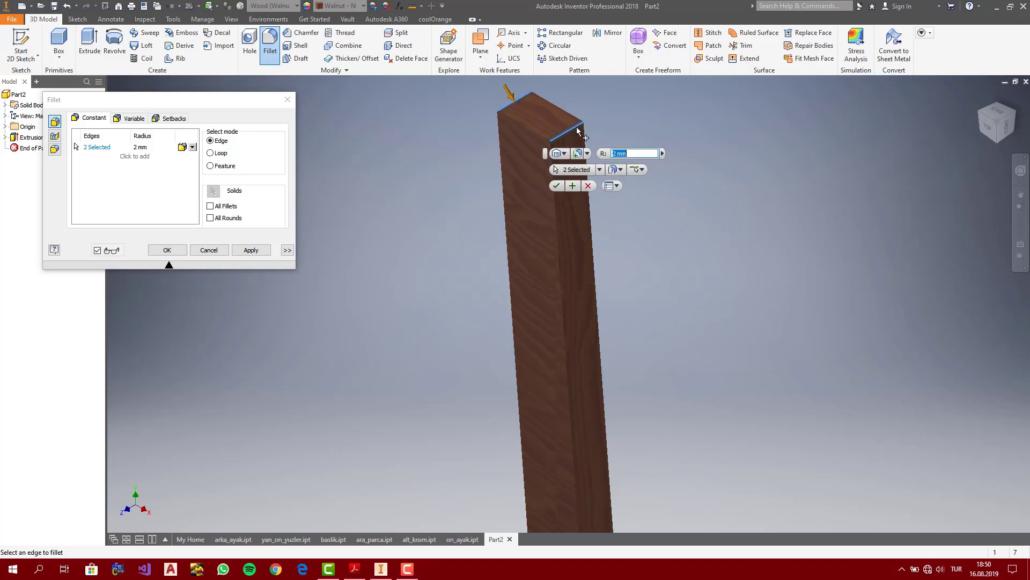
drag(545, 155, 625, 150)
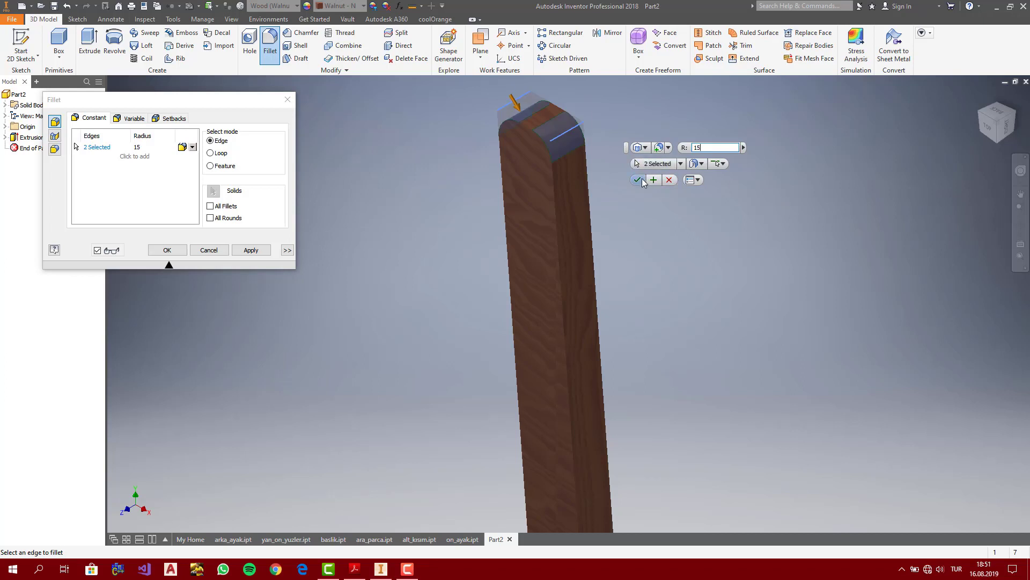
click(642, 181)
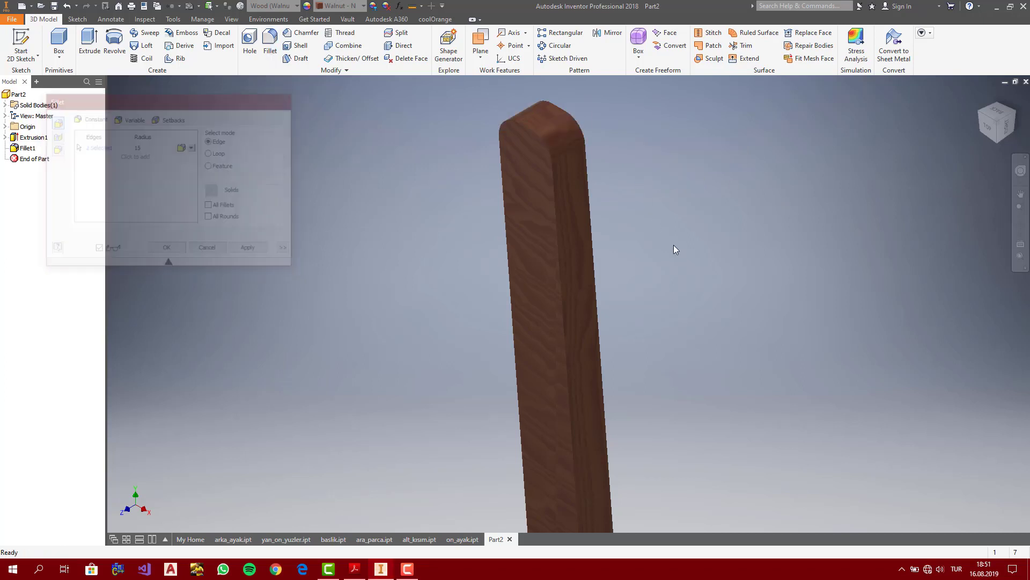
Start a 3 mm fillet on the upper section's edge chains on both sides and the middle and lower edges along one corner
click(1002, 124)
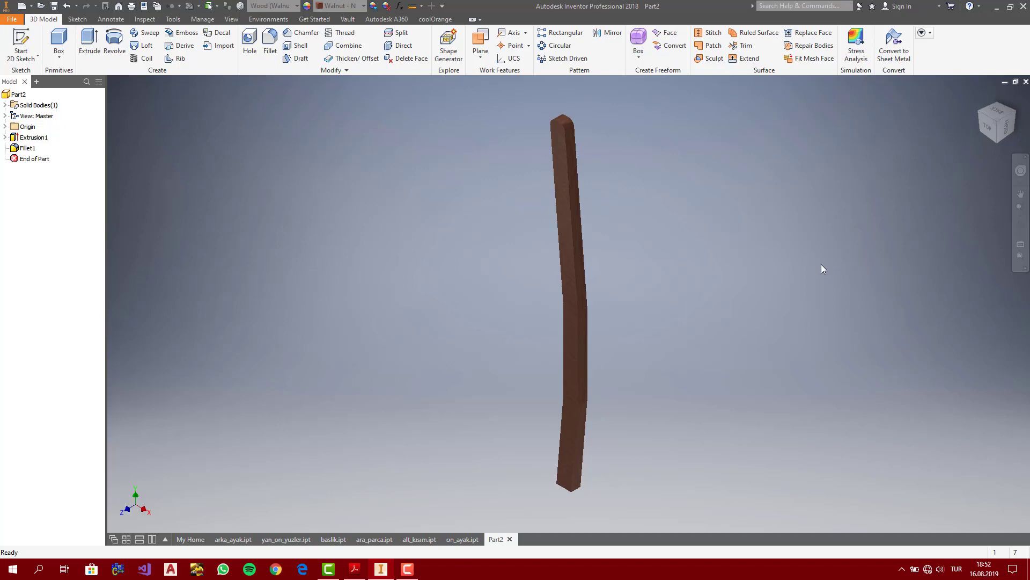
click(270, 43)
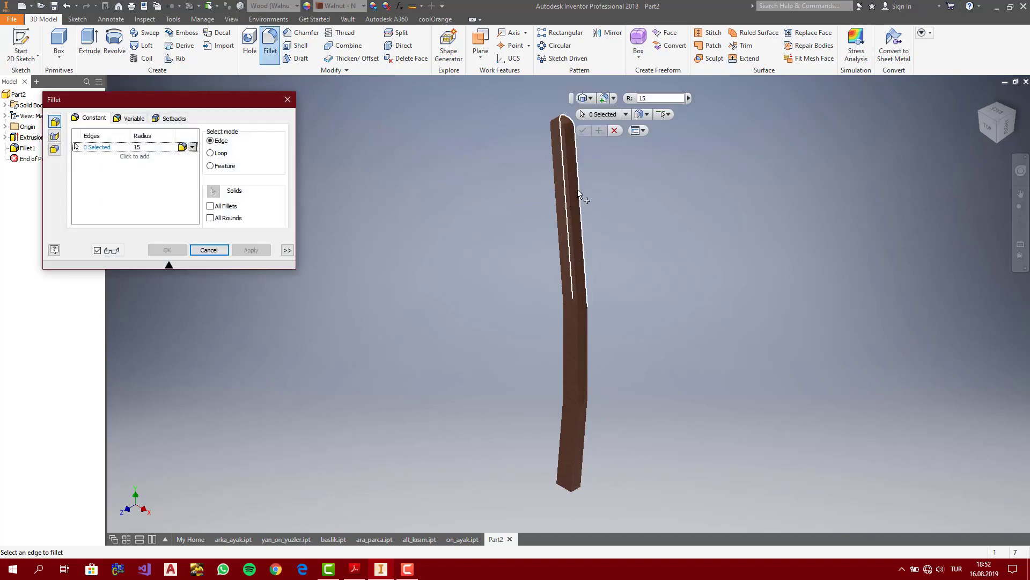
click(572, 191)
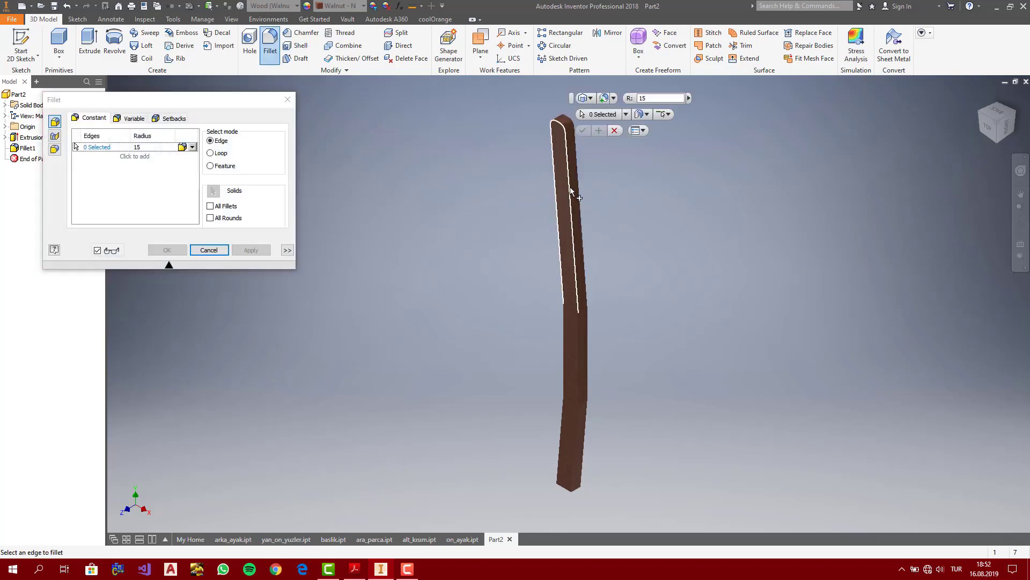
click(1015, 119)
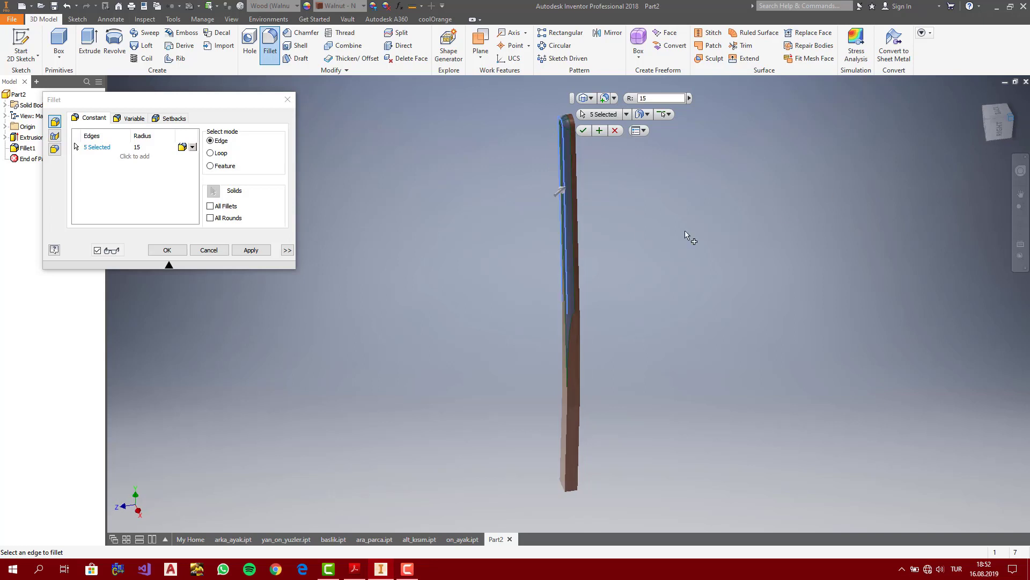
click(573, 158)
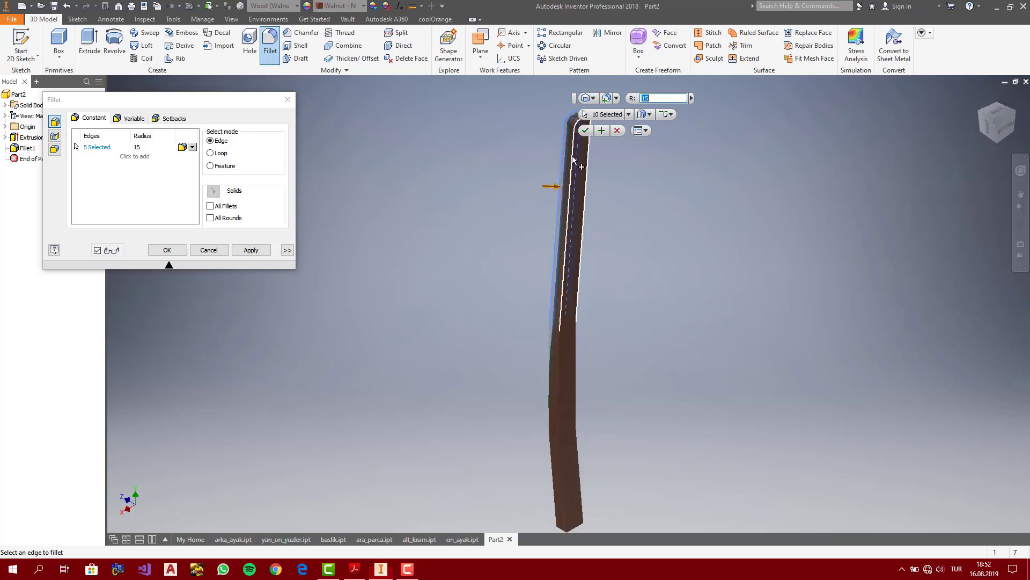
click(558, 371)
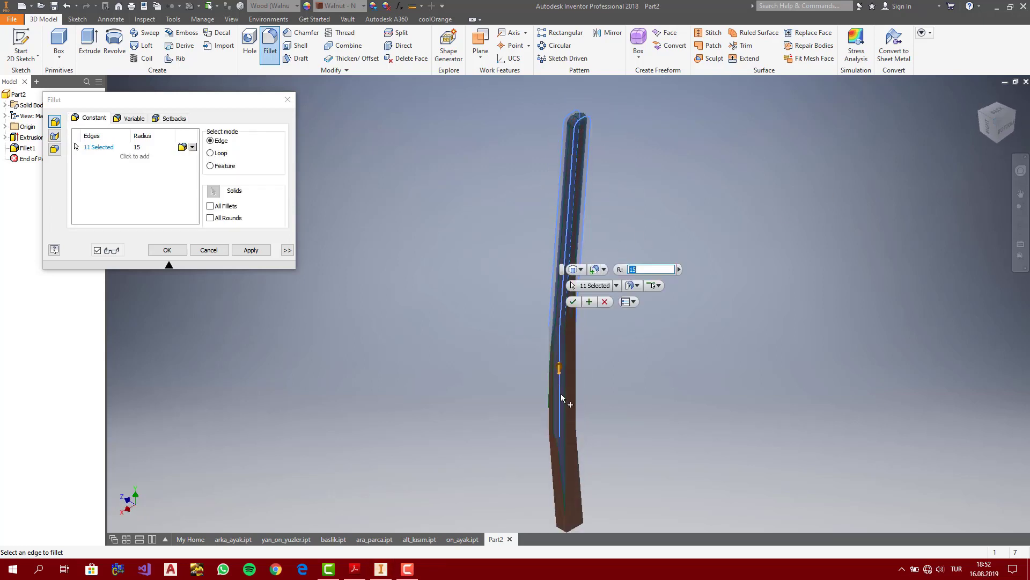
click(563, 496)
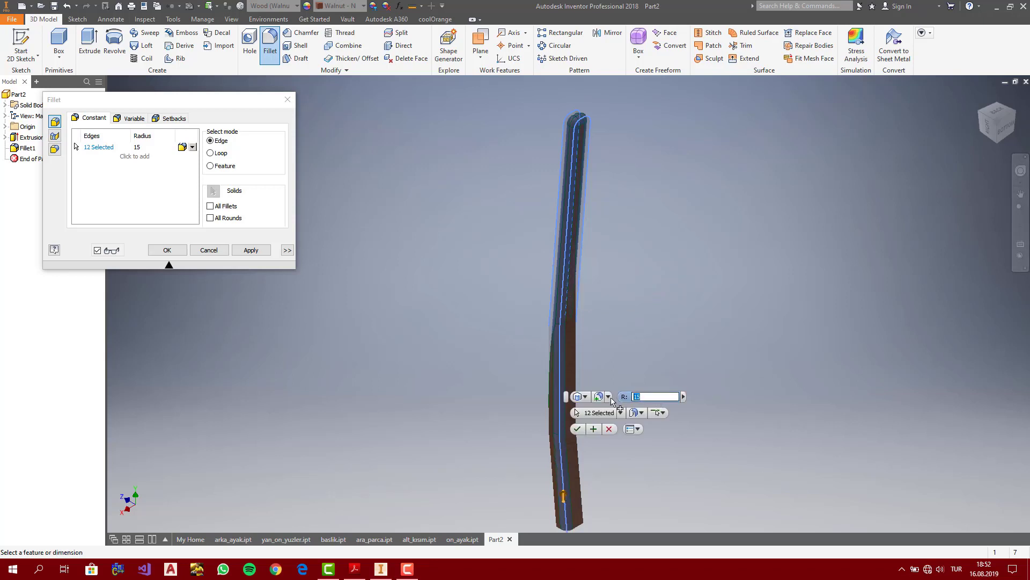
text(3)
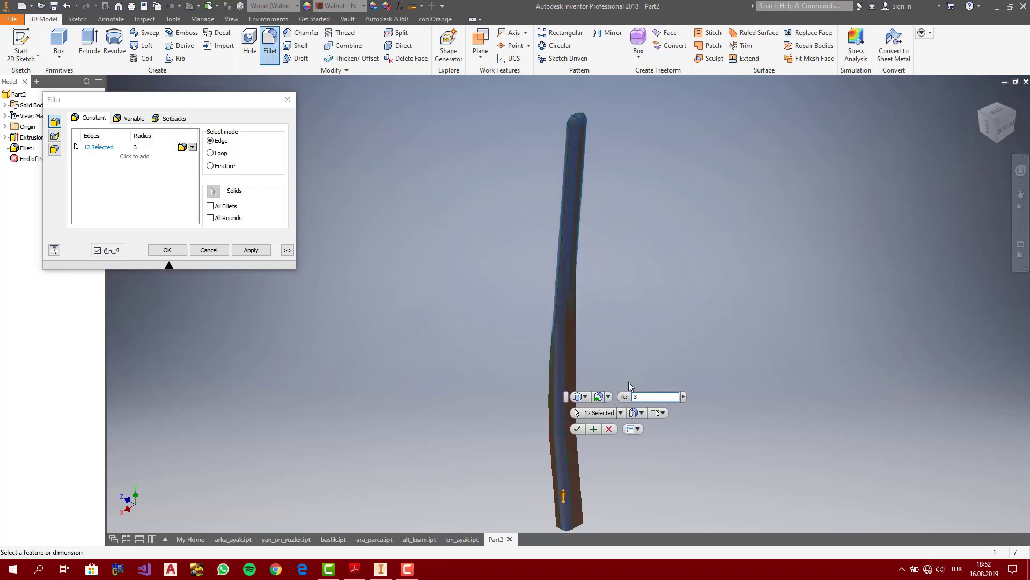
Add the middle and lower edges along the leg's other three corners to the 3 mm fillet and apply it
click(980, 115)
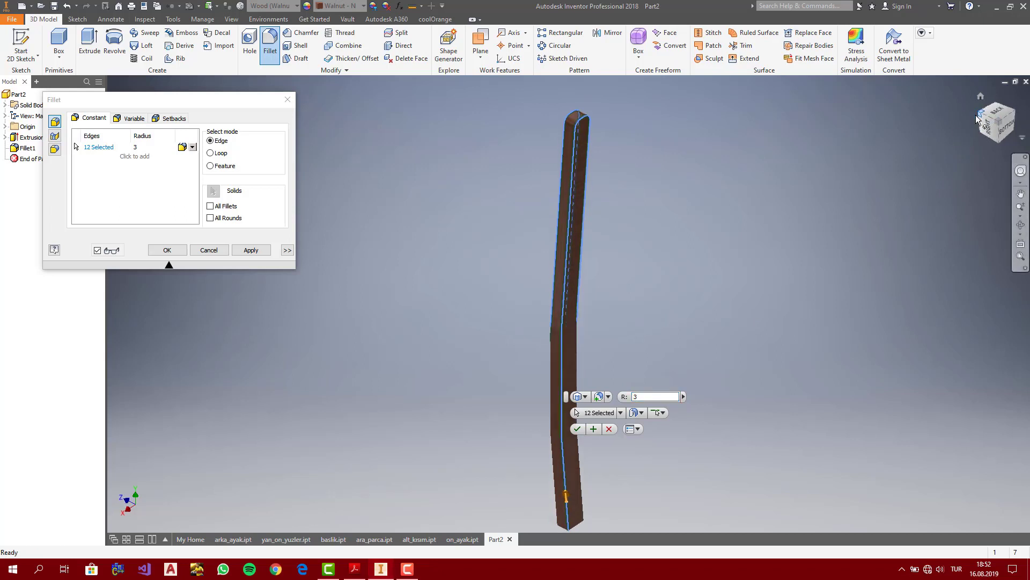
click(579, 353)
click(572, 463)
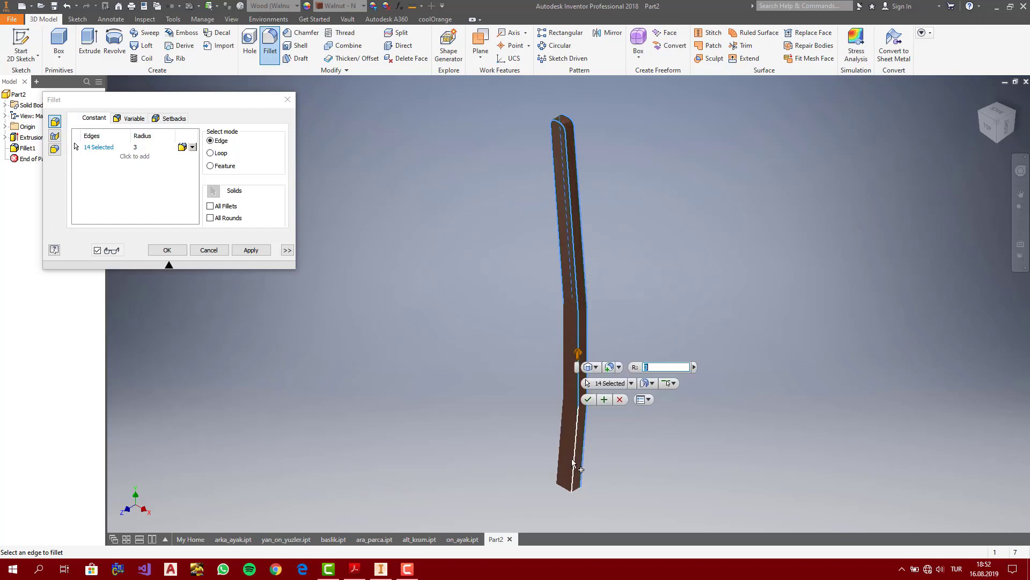
click(981, 116)
click(573, 325)
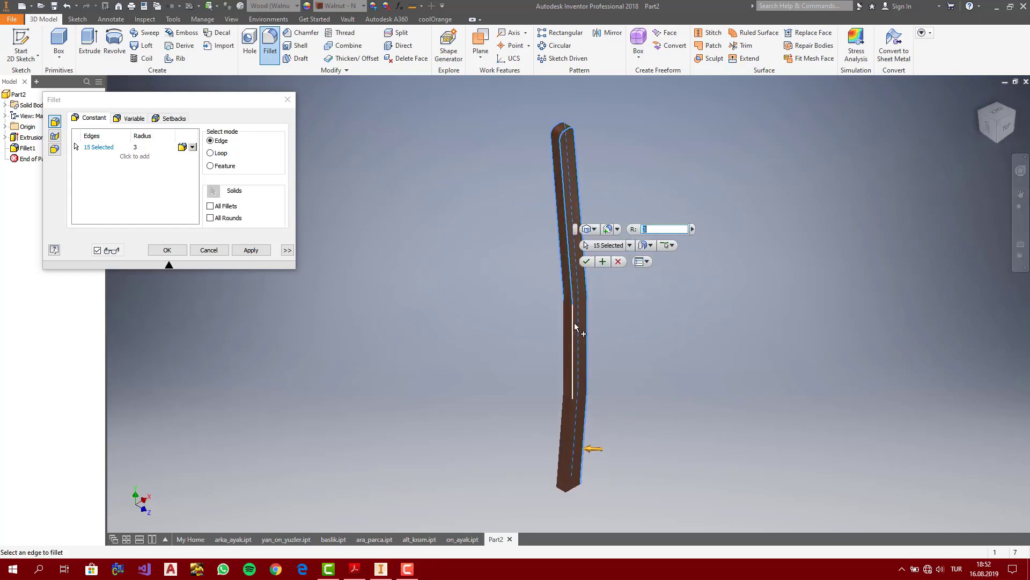
click(571, 447)
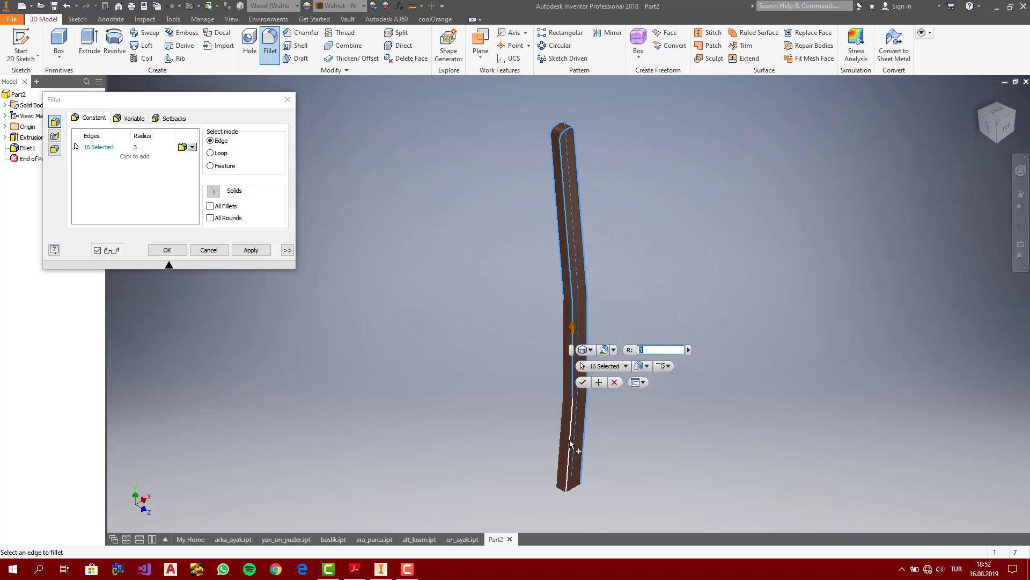
click(982, 115)
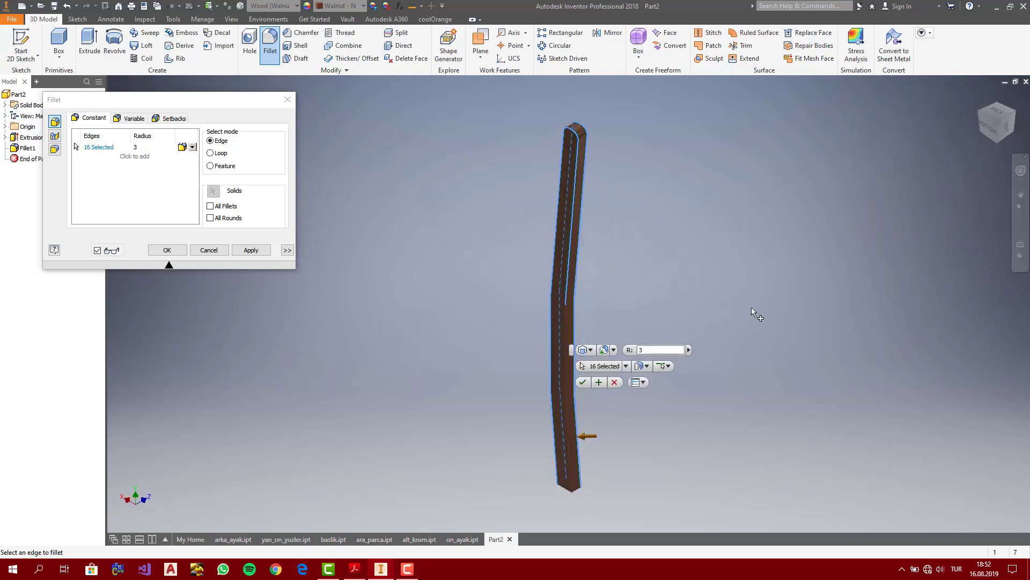
click(565, 334)
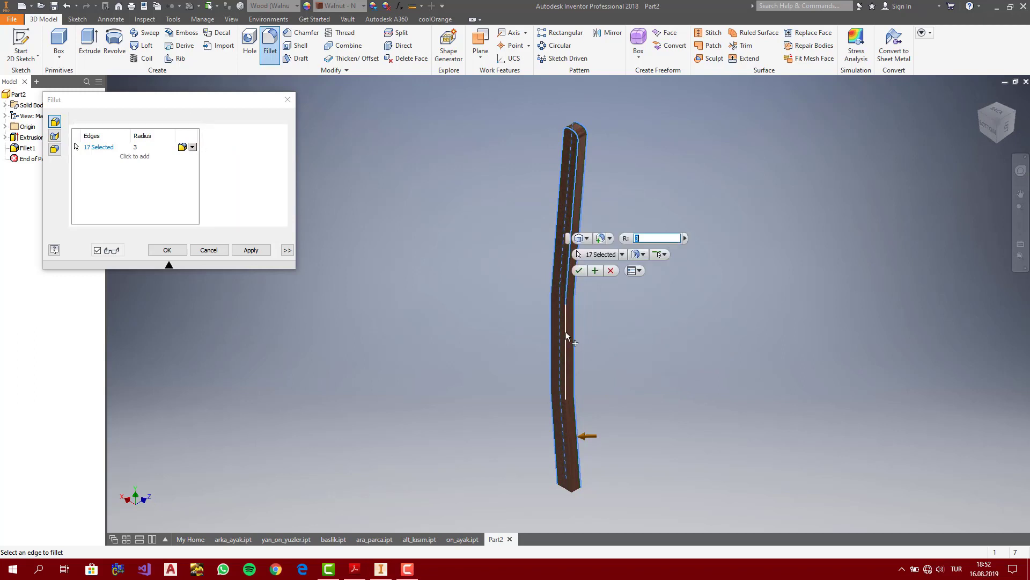
click(570, 468)
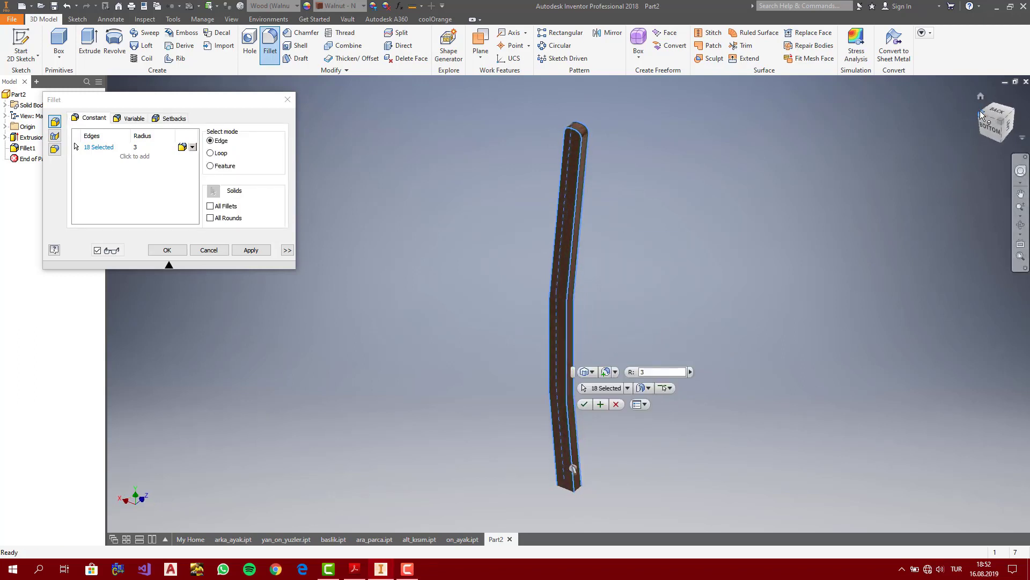
click(980, 99)
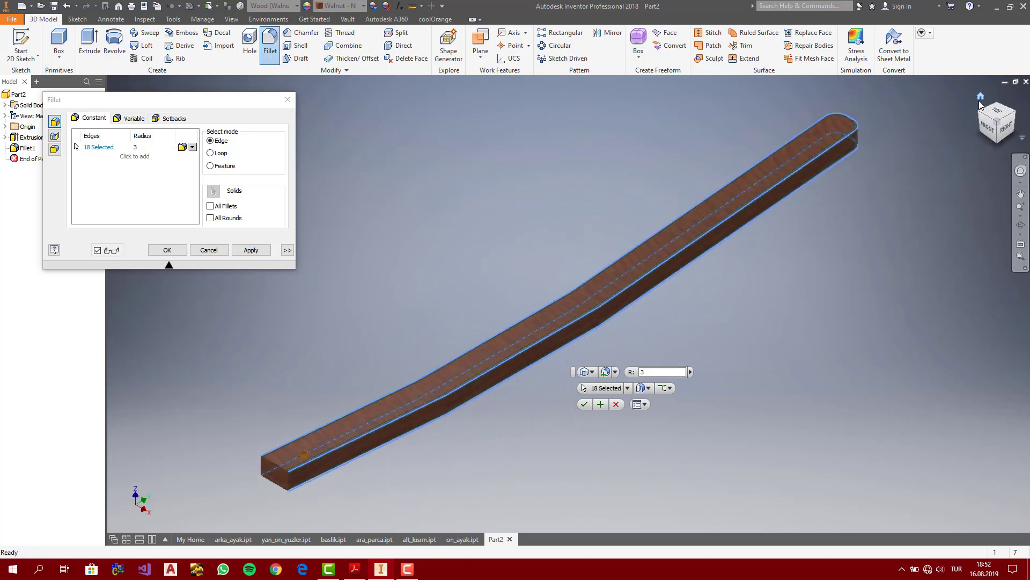
mouse_move(996, 132)
mouse_down()
mouse_move(993, 115)
mouse_move(999, 131)
mouse_up()
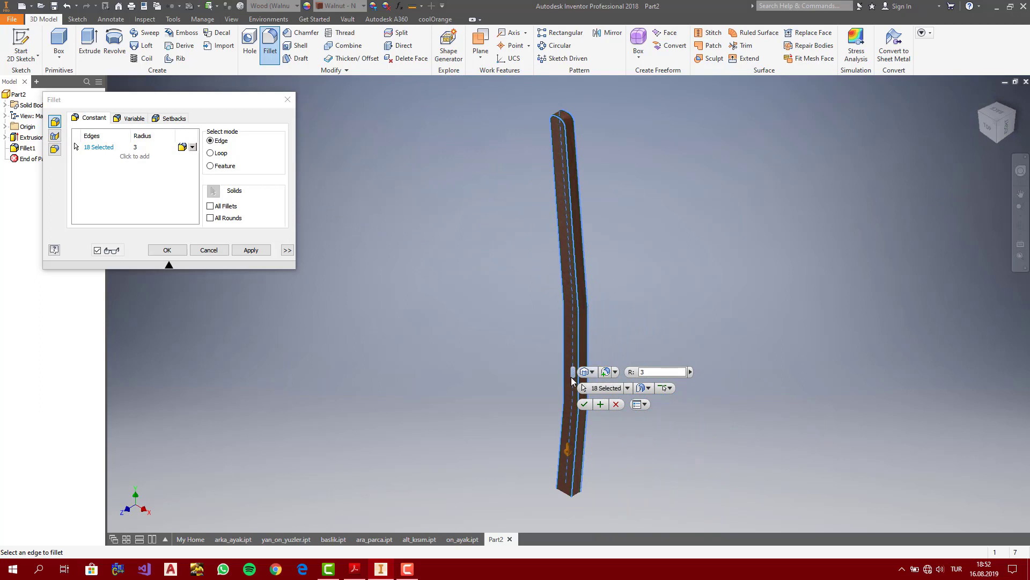
click(714, 366)
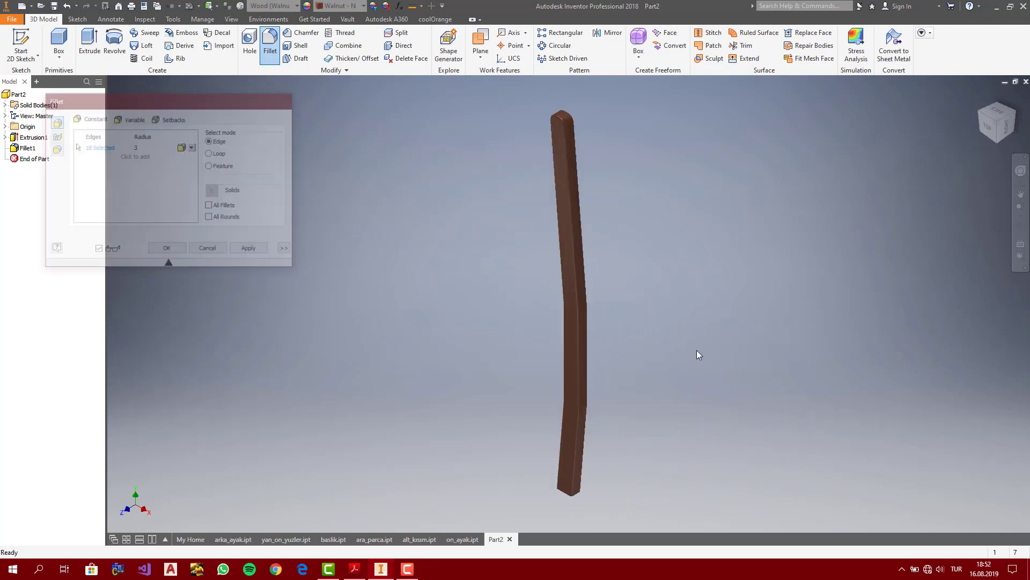
Inspect the leg's filleted edges and rounded end up close and from several sides
scroll(577, 156, up, 5)
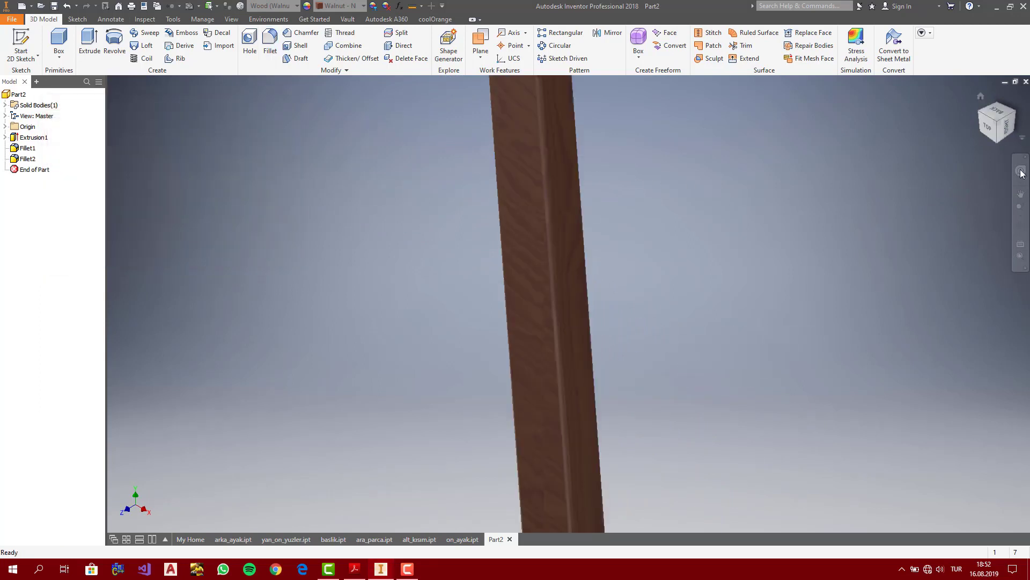
drag(997, 125, 1003, 132)
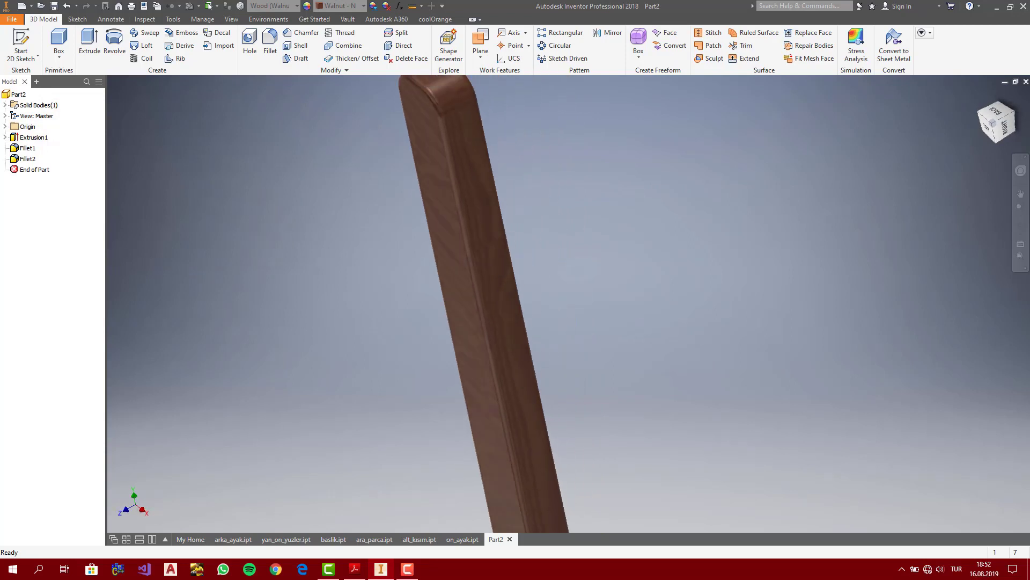
click(1003, 131)
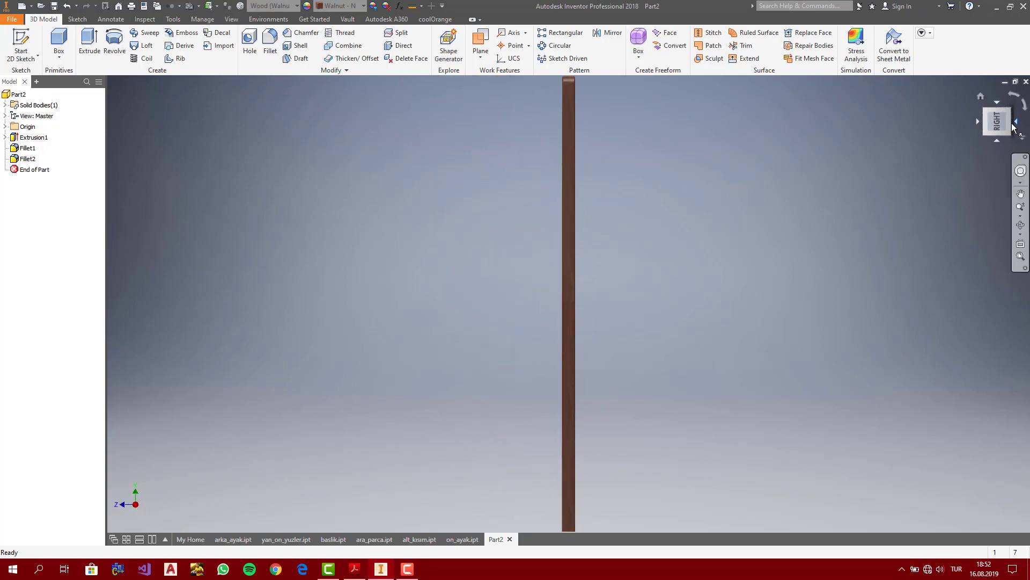
mouse_move(1004, 125)
mouse_down()
mouse_move(989, 120)
mouse_move(989, 154)
mouse_up()
scroll(584, 83, down, 3)
click(979, 97)
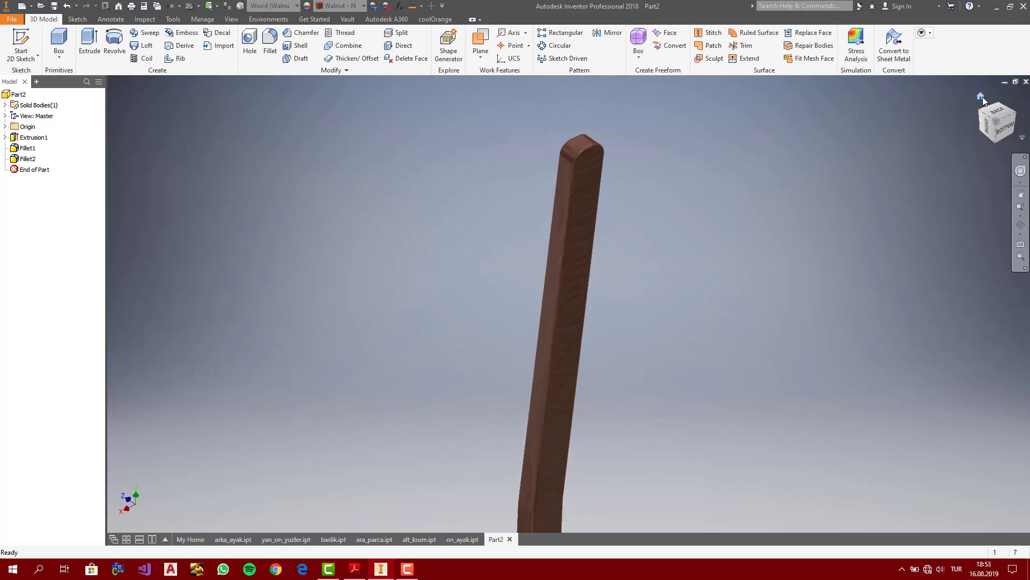
click(998, 113)
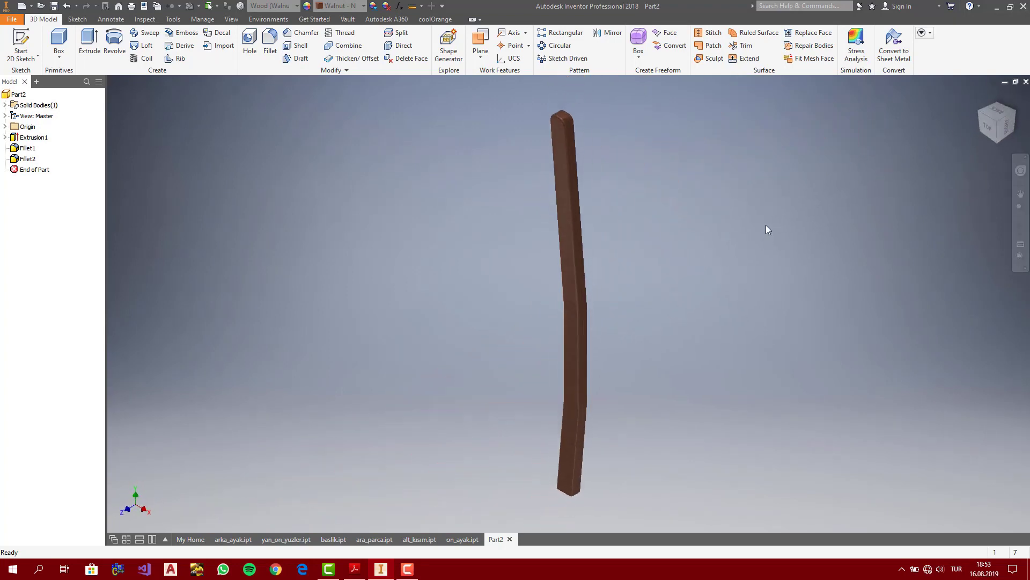
click(1014, 115)
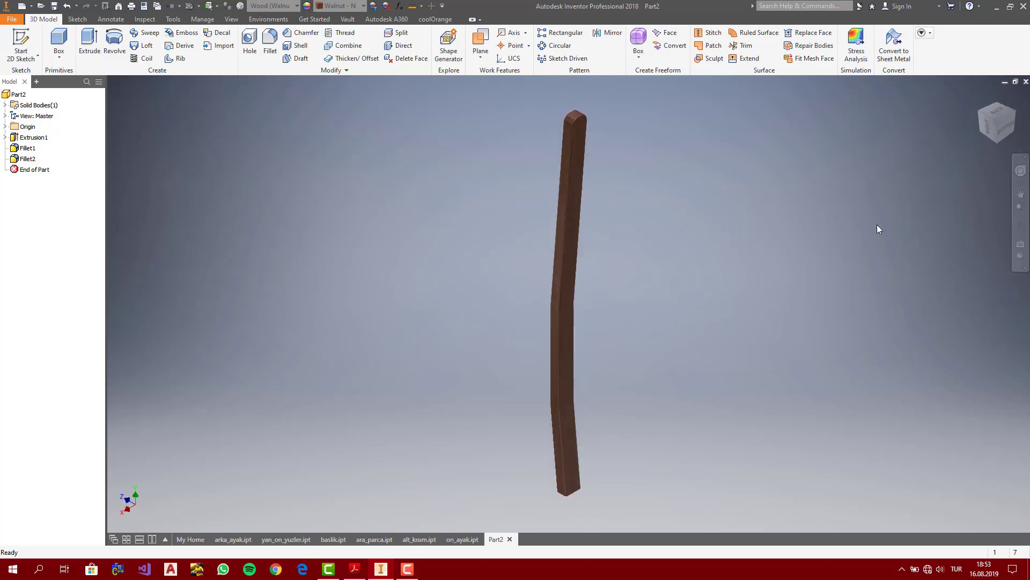
Save the part as arka_ayak.ipt in the desktop's CHAIR folder, accepting the location outside the active project
click(54, 6)
click(627, 196)
click(626, 197)
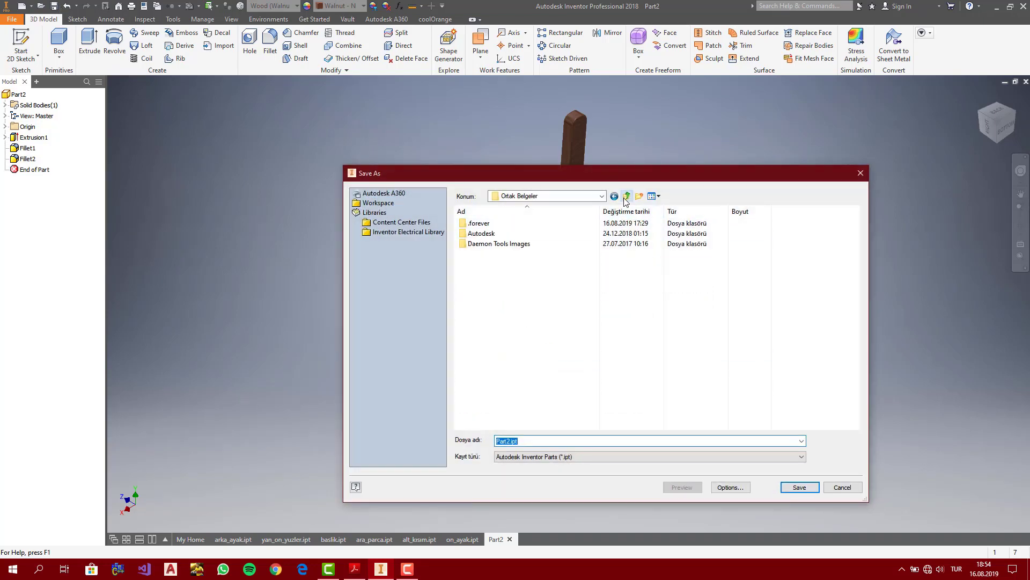
click(627, 197)
click(626, 197)
click(627, 196)
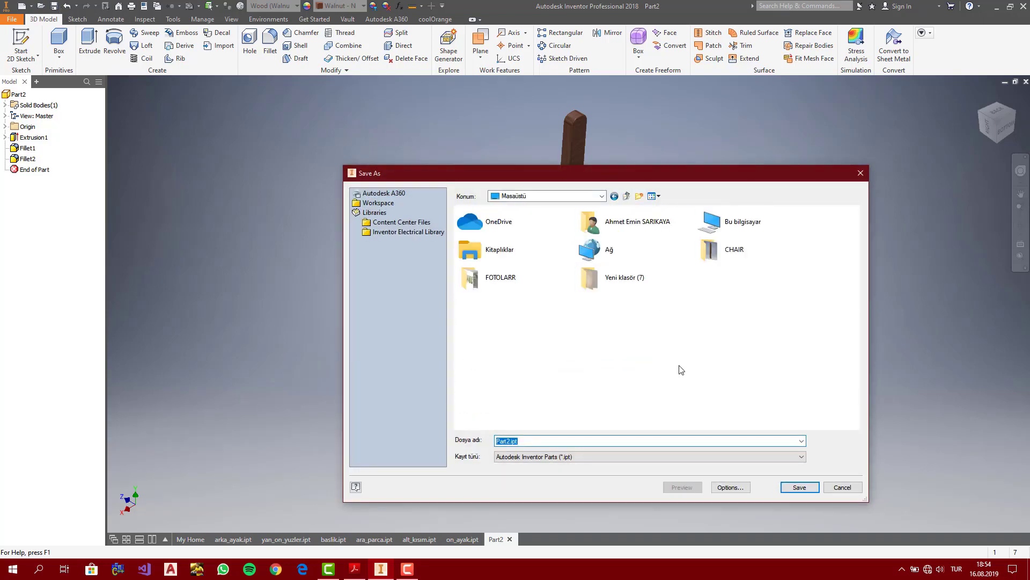
double_click(734, 249)
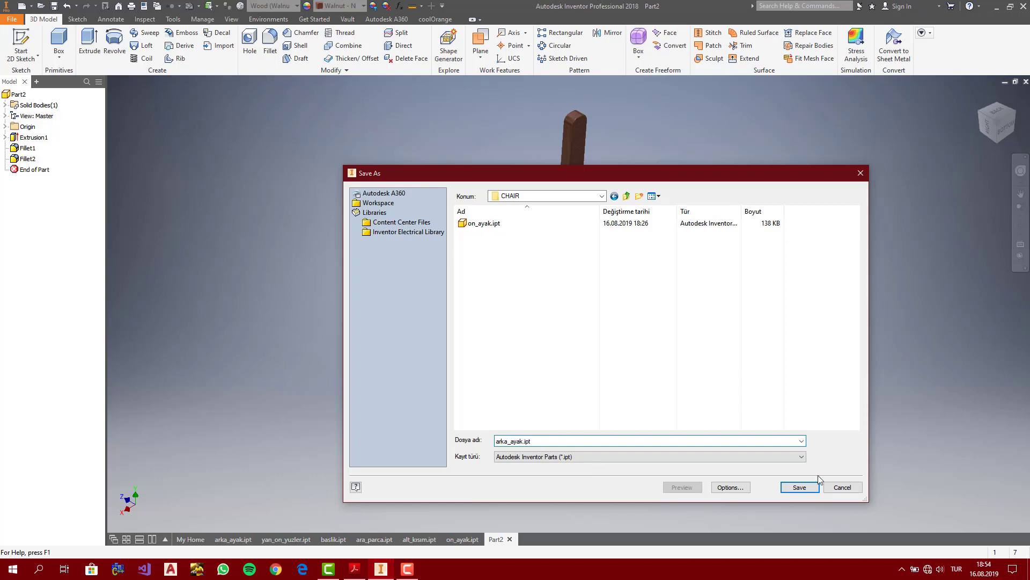
click(806, 486)
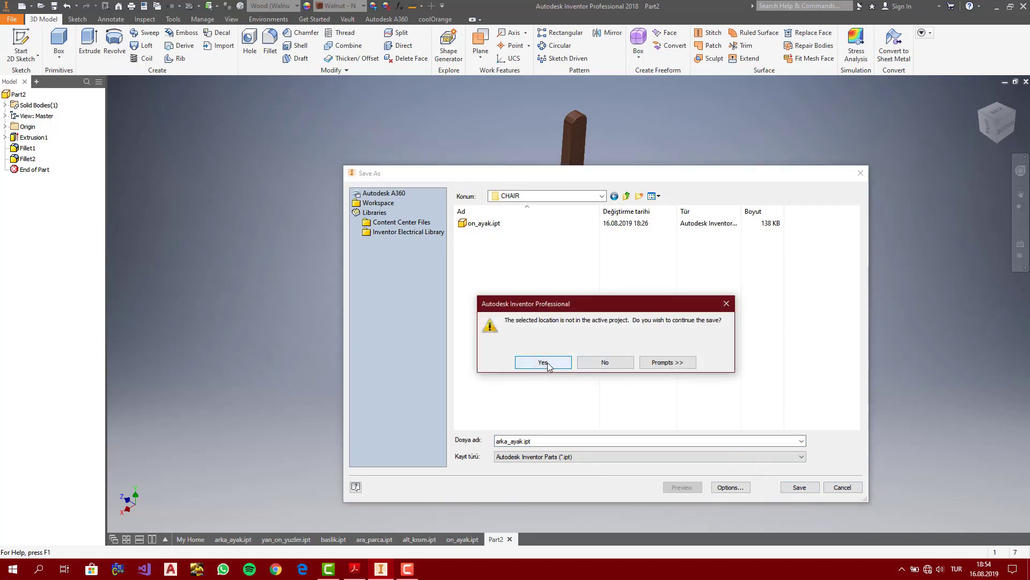
click(544, 363)
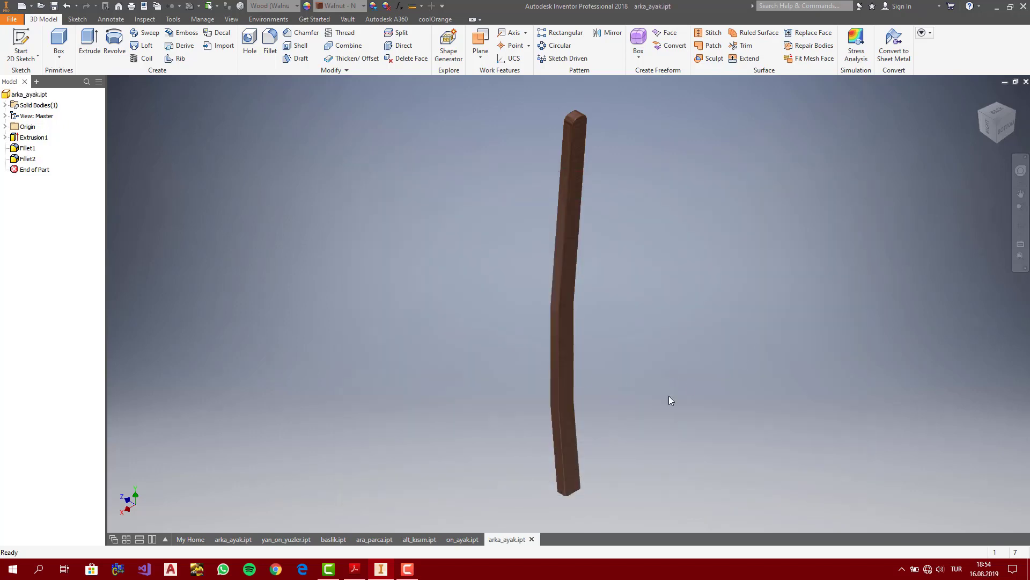
Consult the chair picture in CHAIR.pdf in Acrobat Reader, return to Inventor and view the leg upright for comparison
click(355, 568)
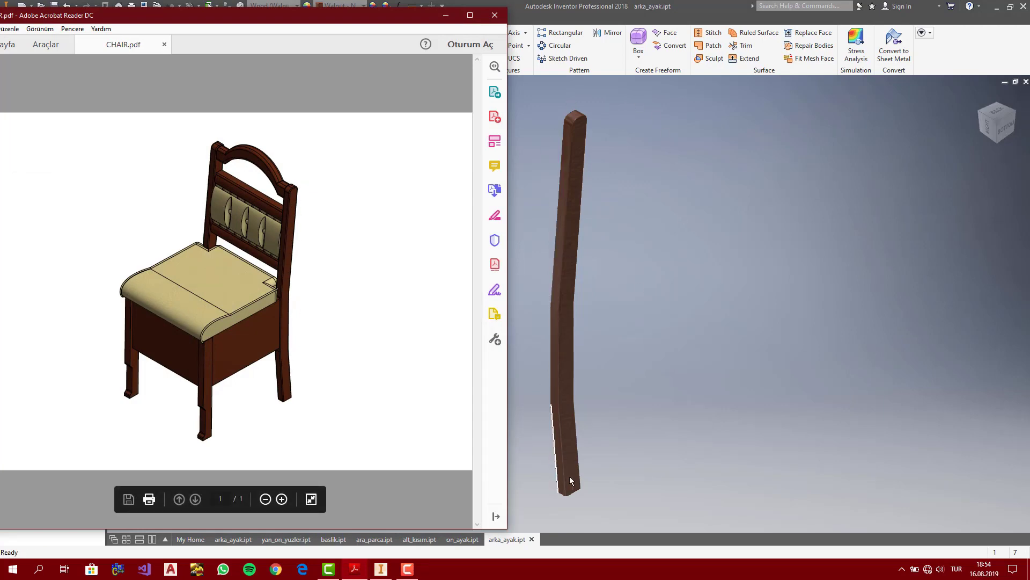
click(447, 18)
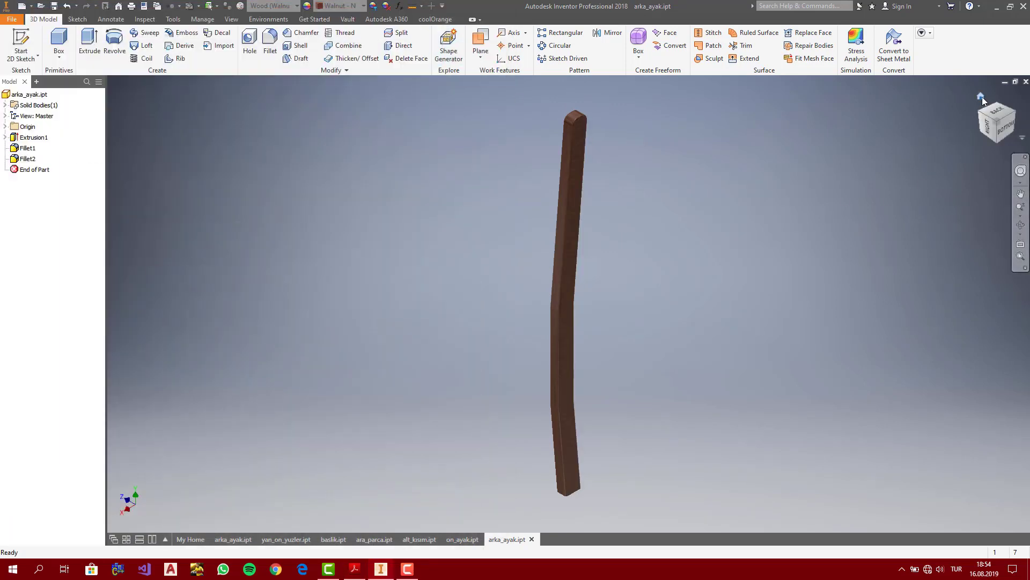
click(993, 113)
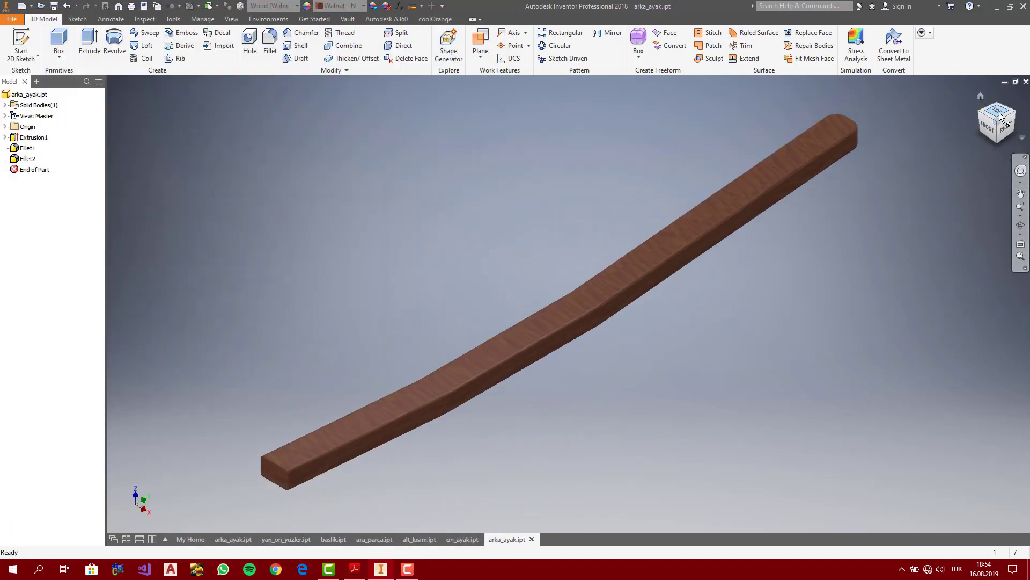
click(993, 113)
click(1014, 119)
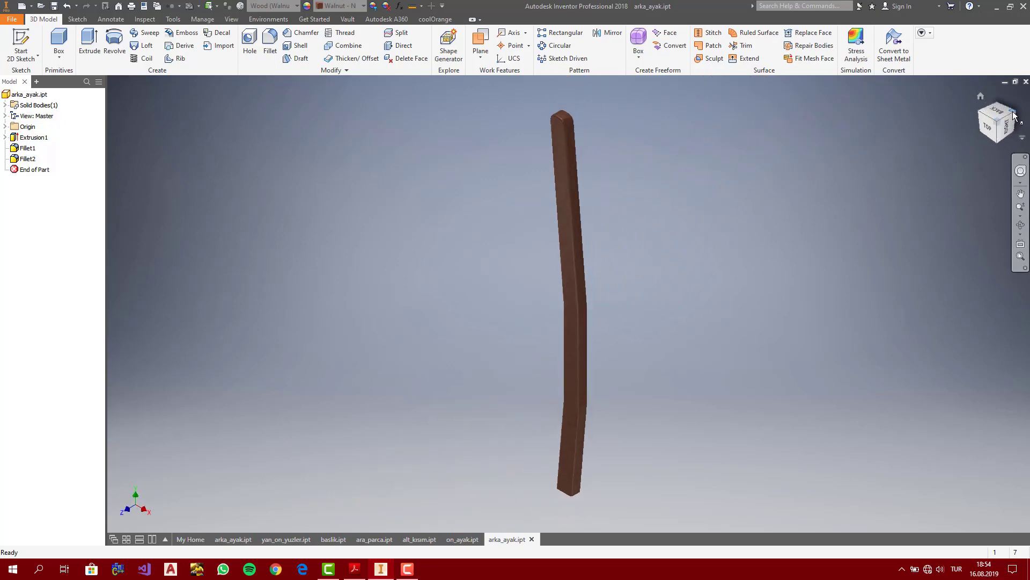